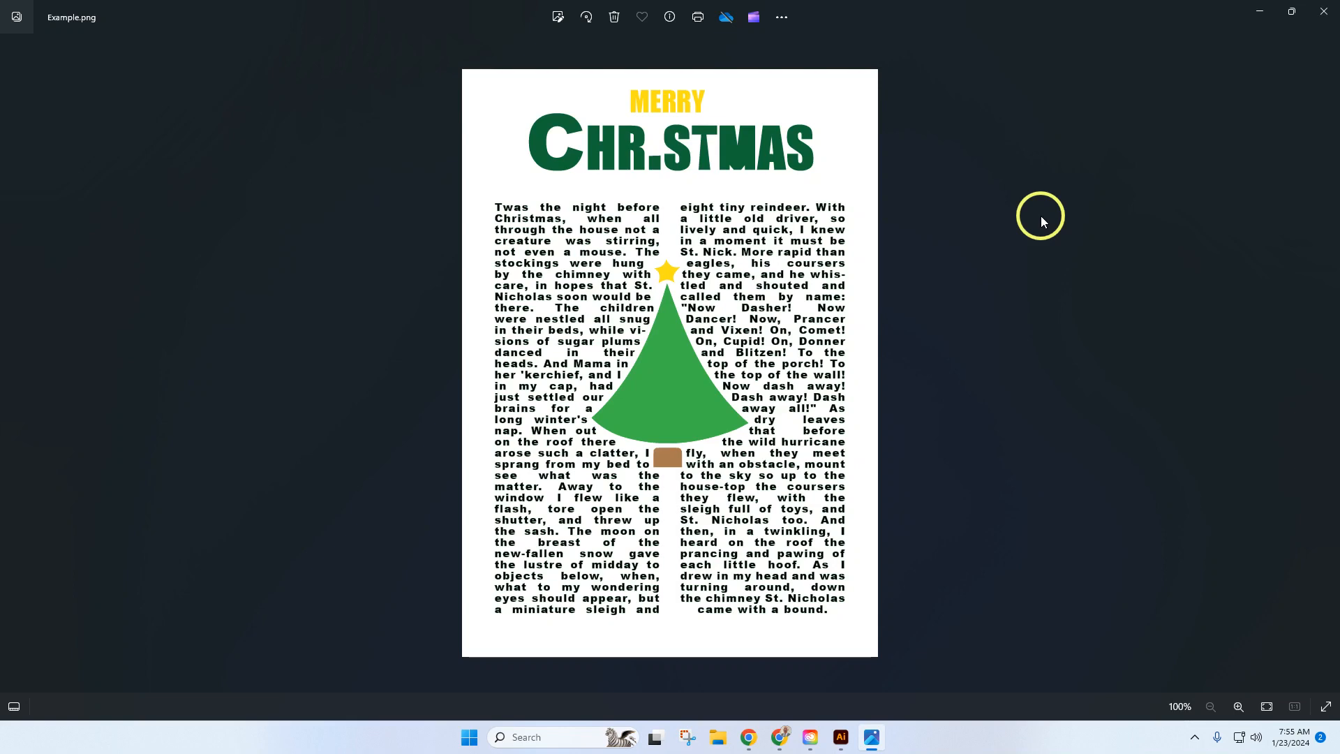
Step: Switch to Chrome and open the Merry Christmas, Tree and Text file links from the Text Alignment / Wrapping assignment
left_click(780, 734)
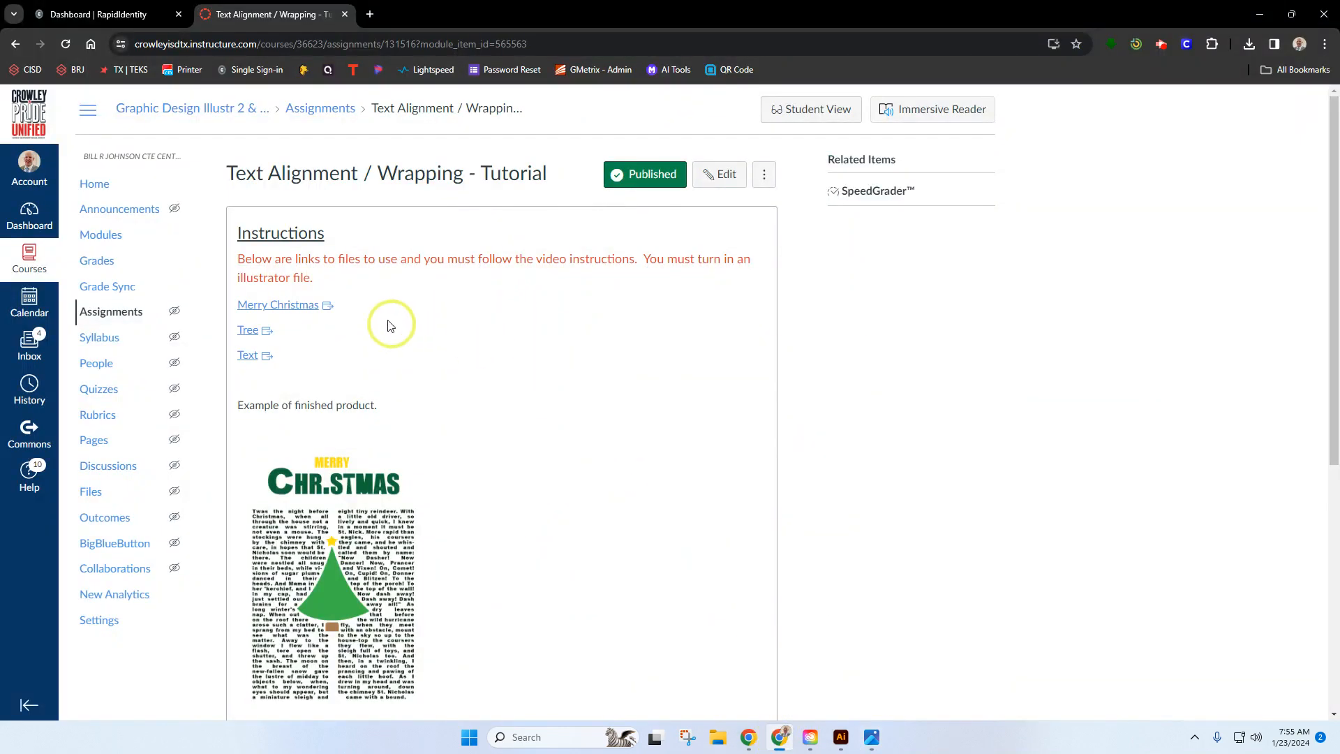
left_click(297, 306)
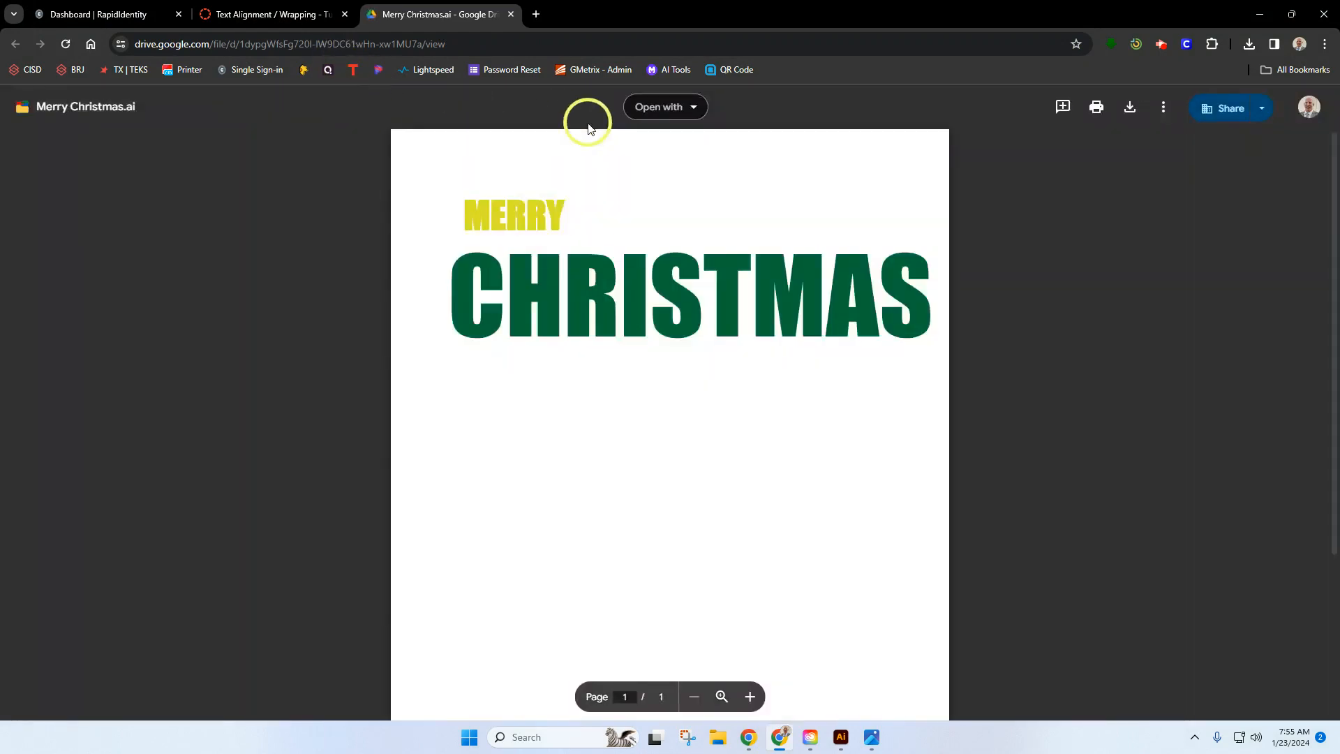
left_click(298, 16)
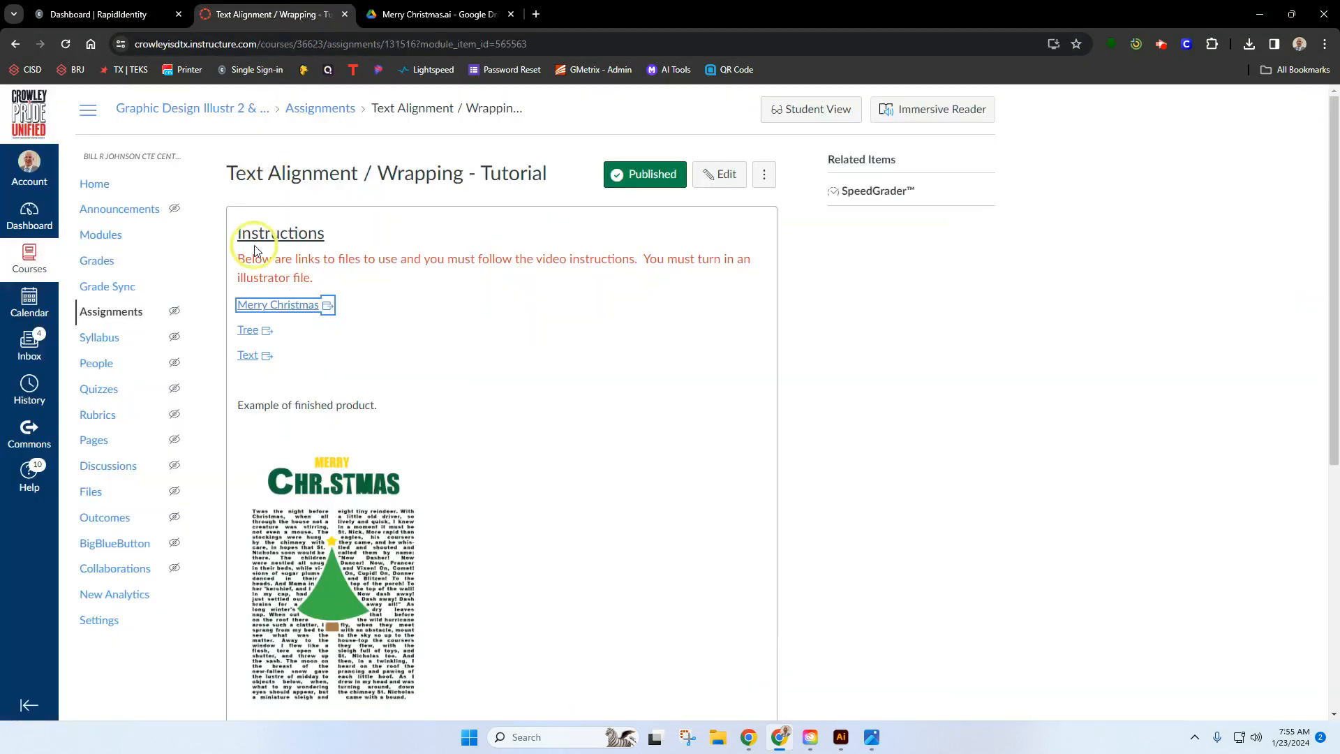
left_click(263, 339)
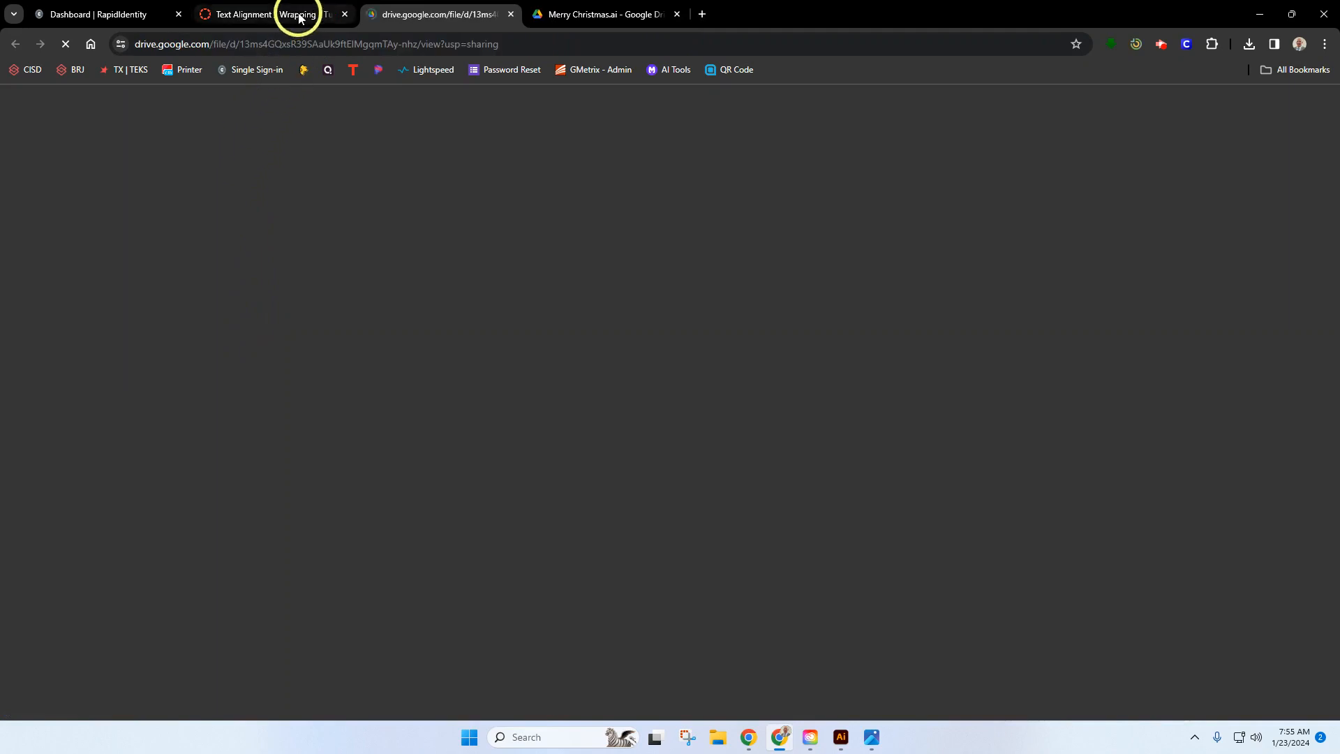
left_click(299, 16)
left_click(251, 358)
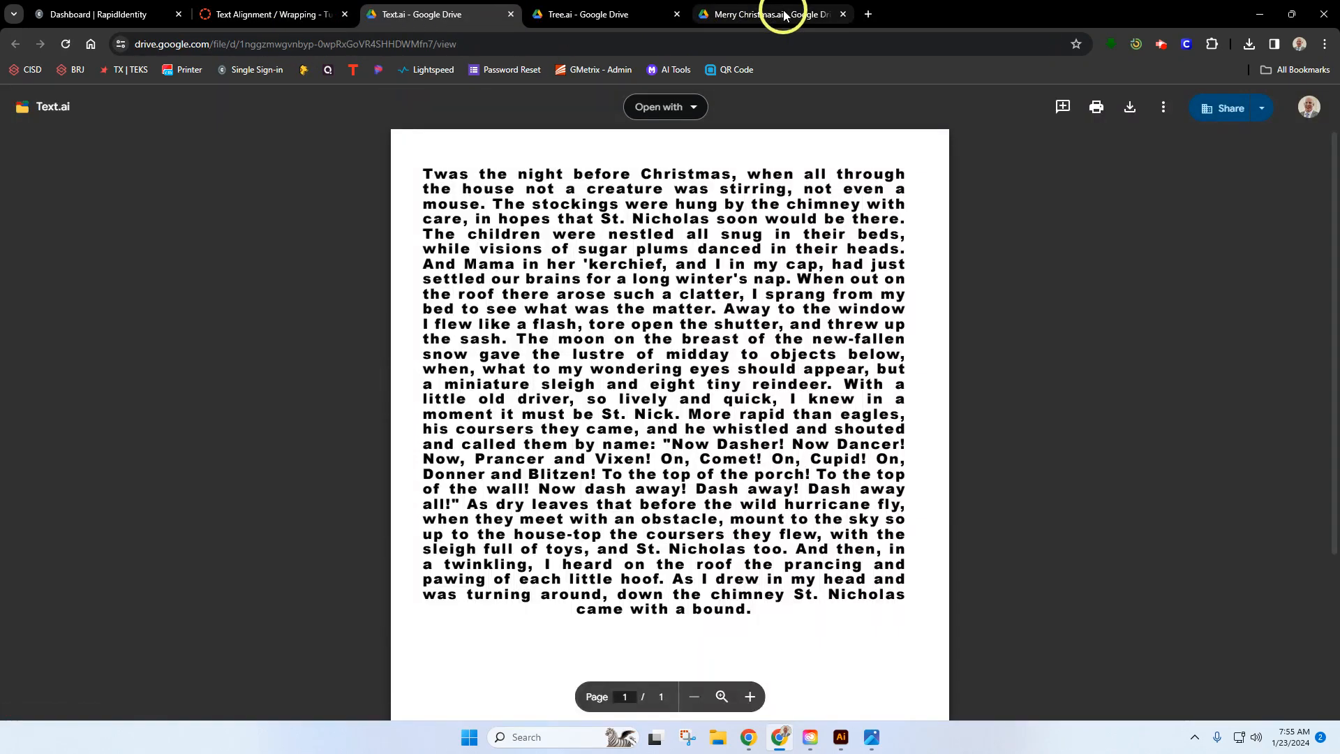
Step: Download Merry Christmas.ai, Tree.ai and Text.ai from their Google Drive previews
left_click(781, 14)
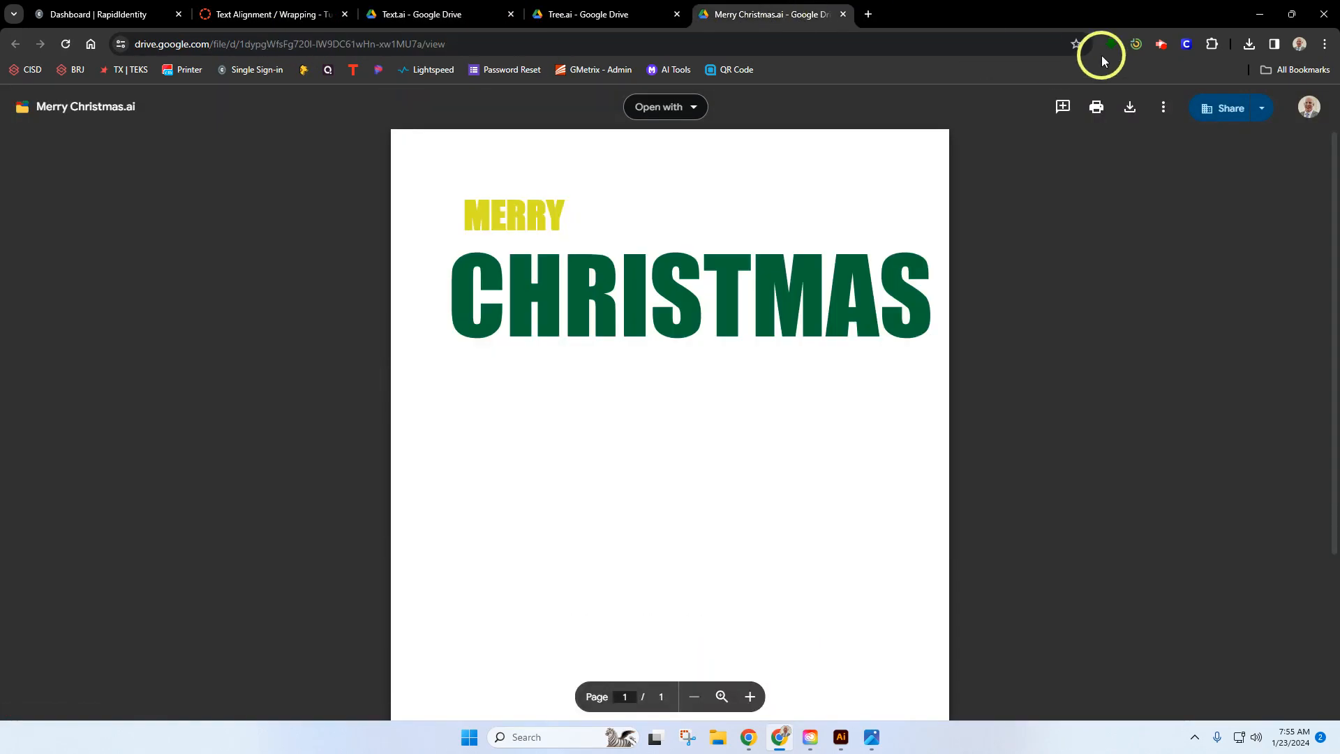
left_click(1131, 109)
left_click(596, 14)
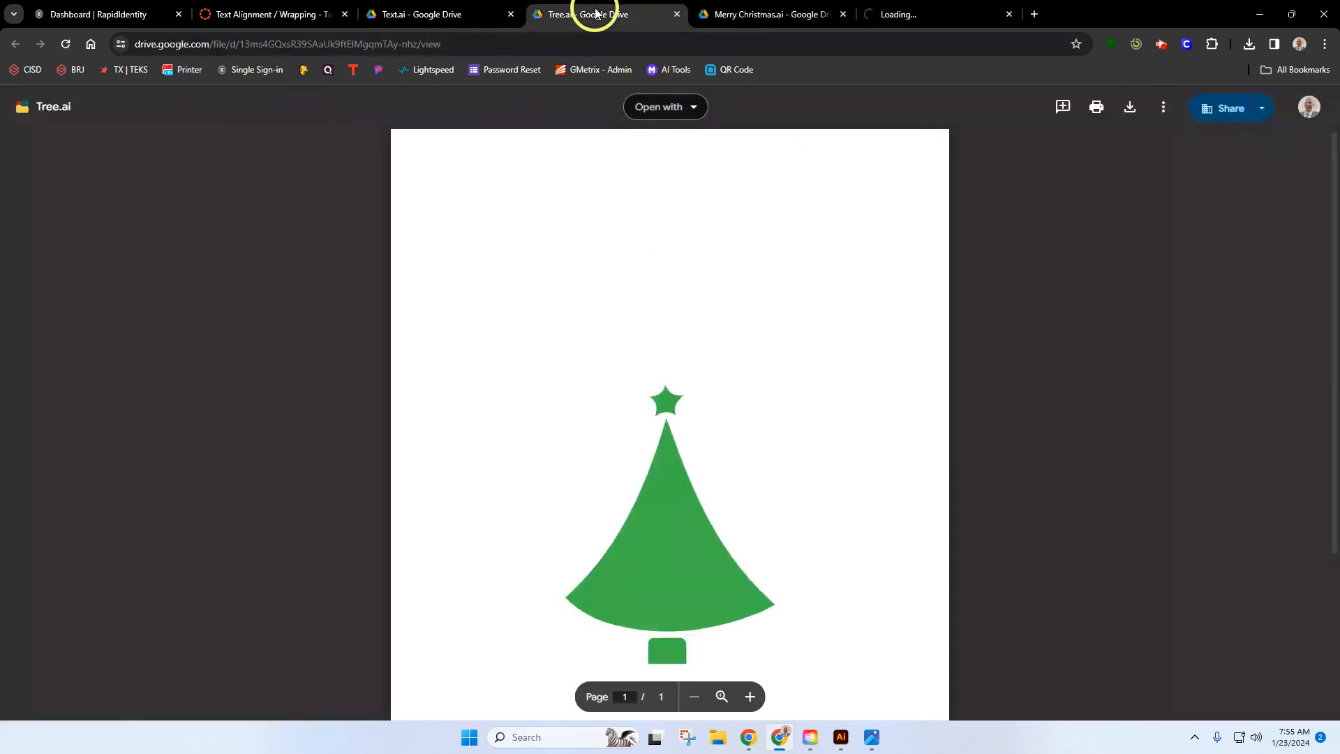
left_click(1130, 109)
left_click(437, 14)
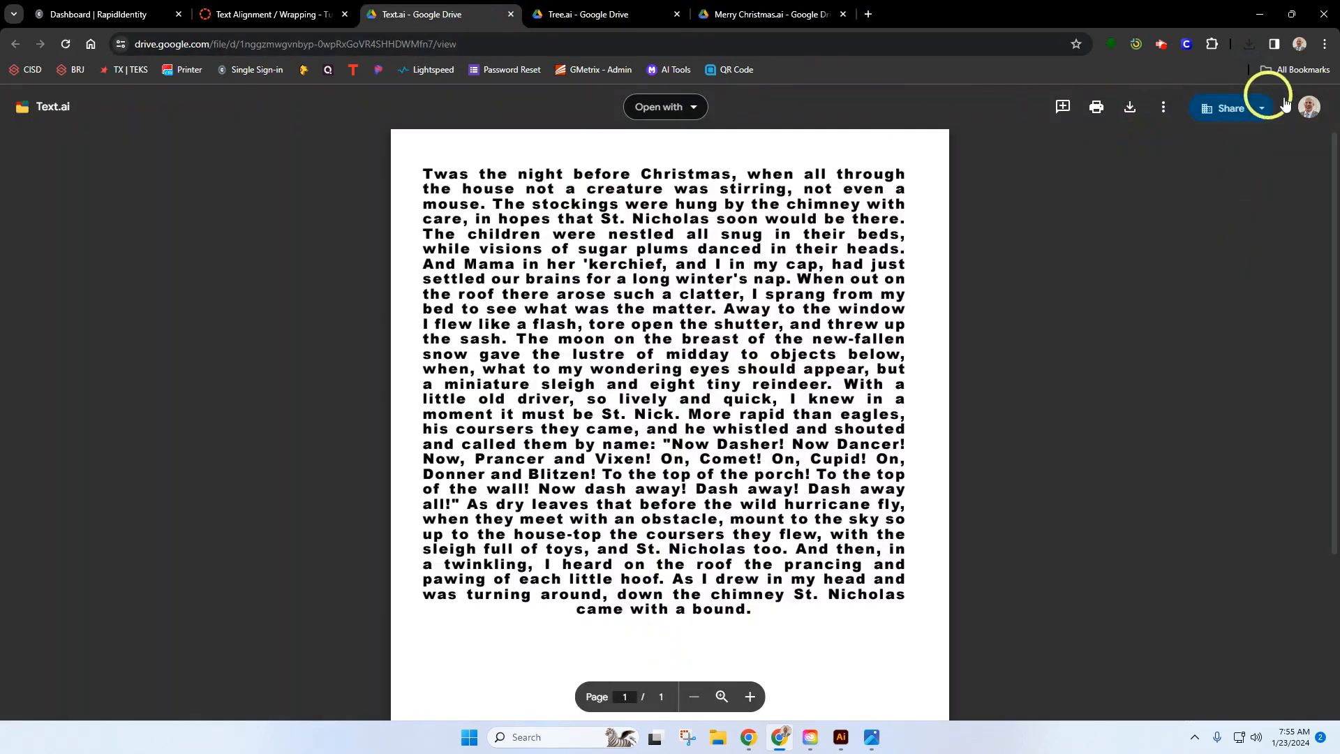
left_click(1131, 107)
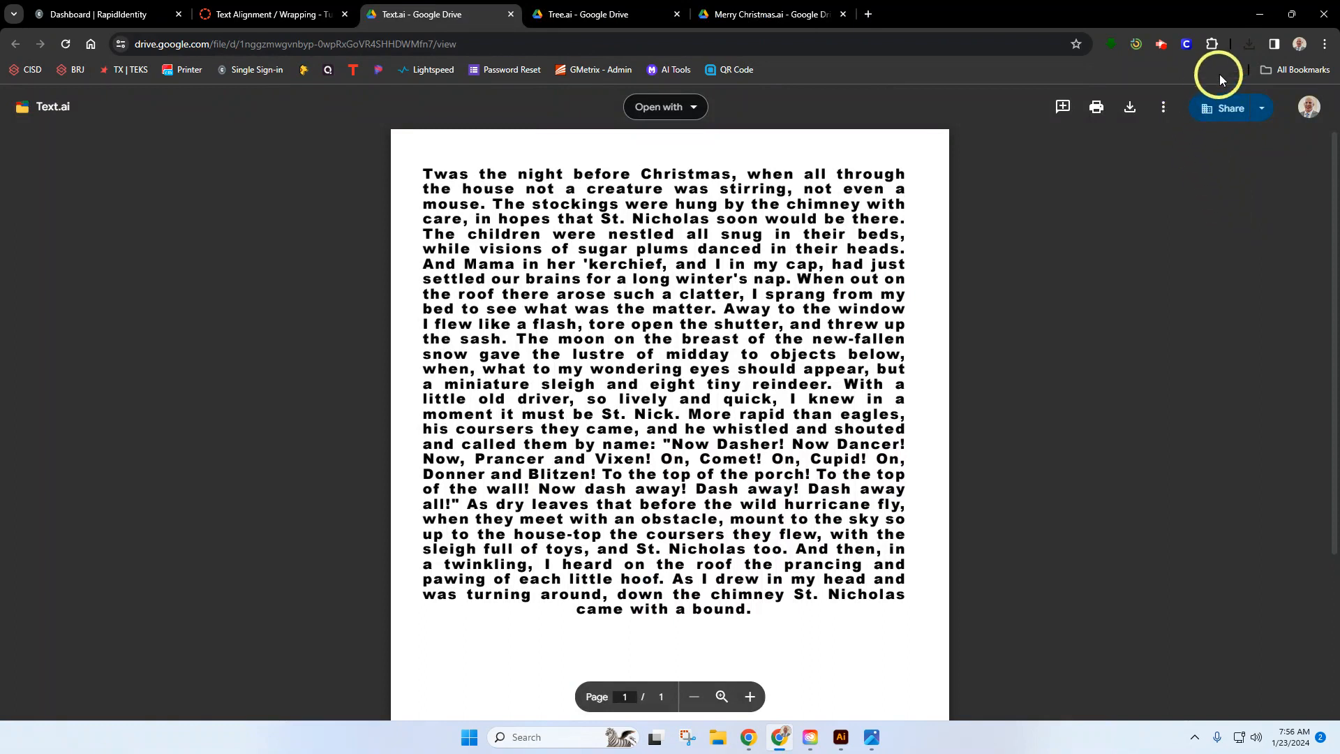
Step: Open the newly downloaded Text.ai, Tree.ai and Merry Christmas.ai in Illustrator and look through the three documents
left_click(1250, 43)
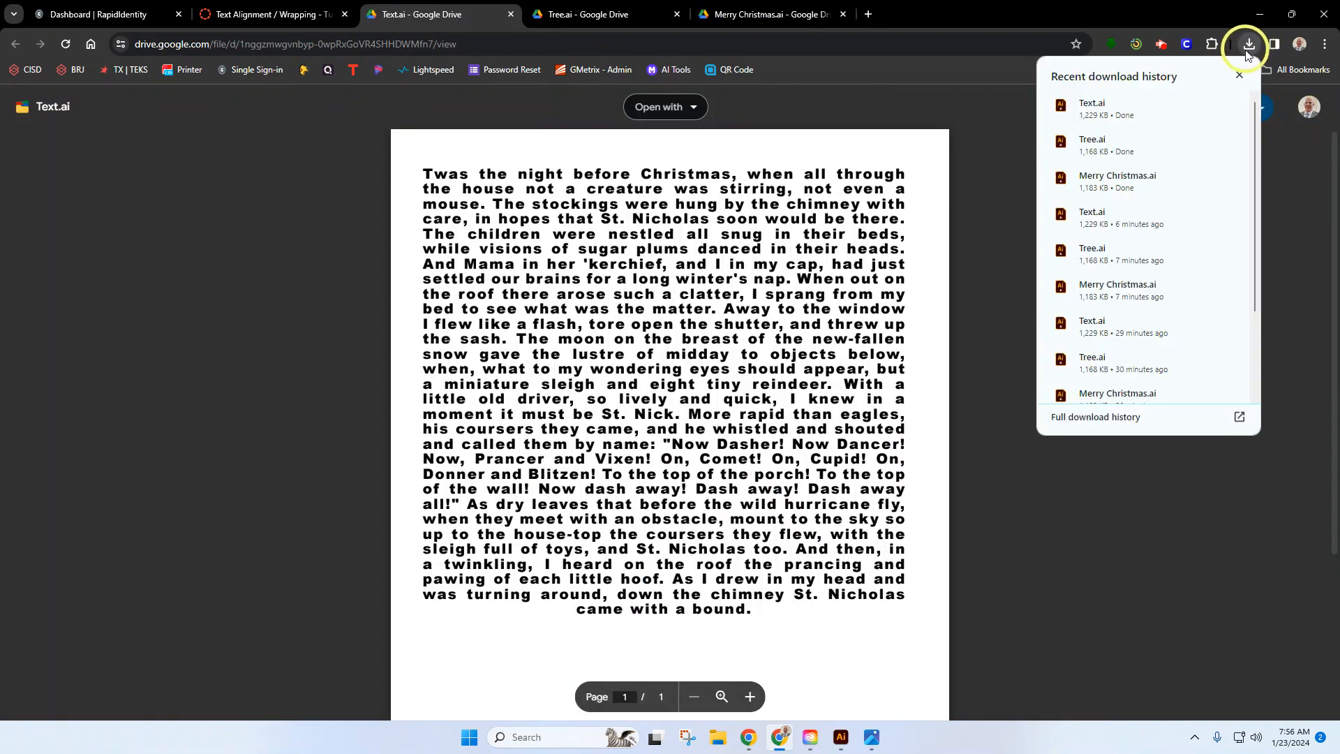
left_click(1084, 112)
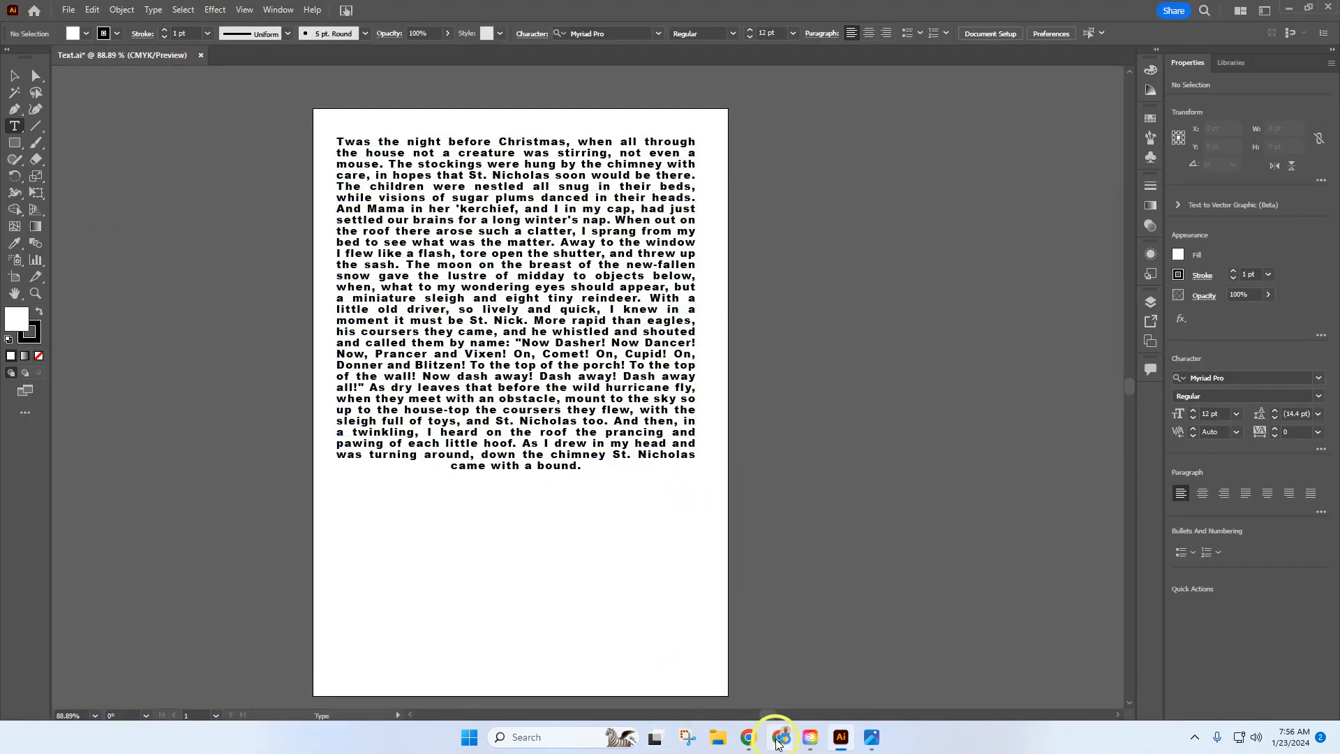
left_click(779, 738)
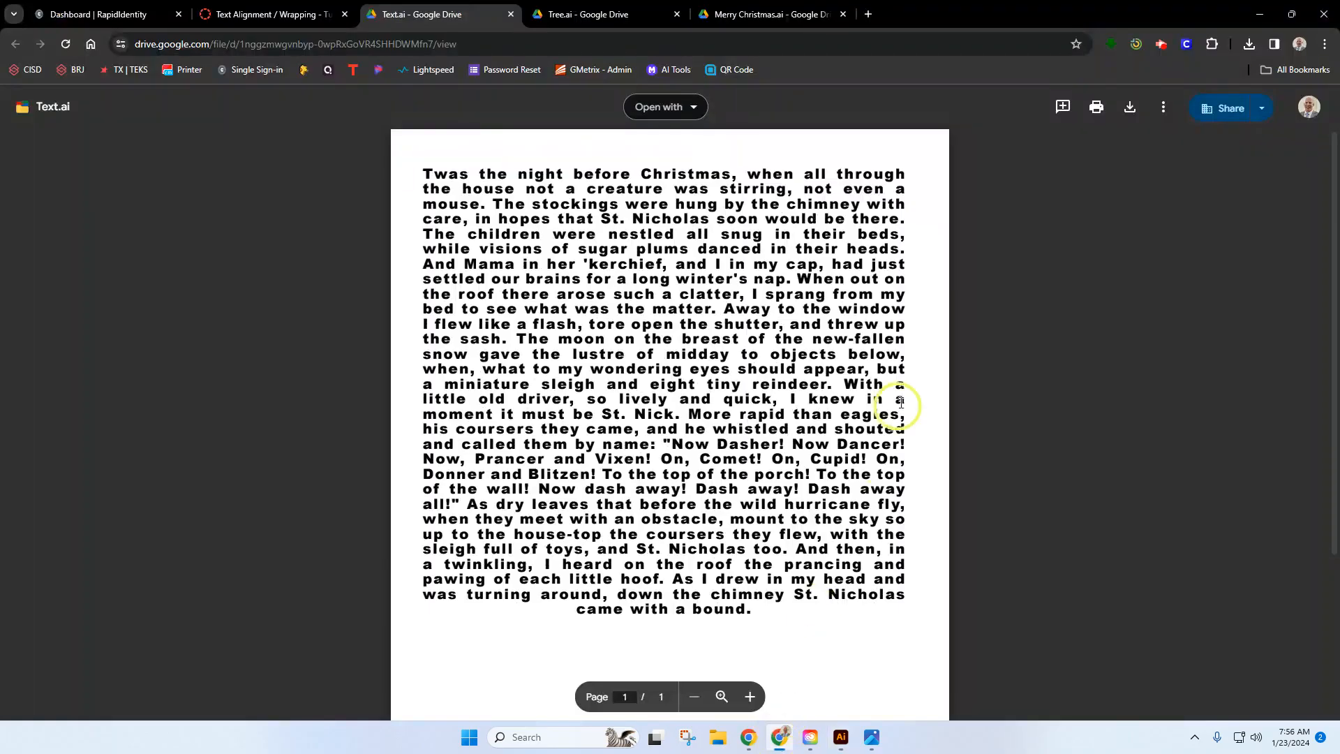
left_click(1249, 44)
left_click(1093, 148)
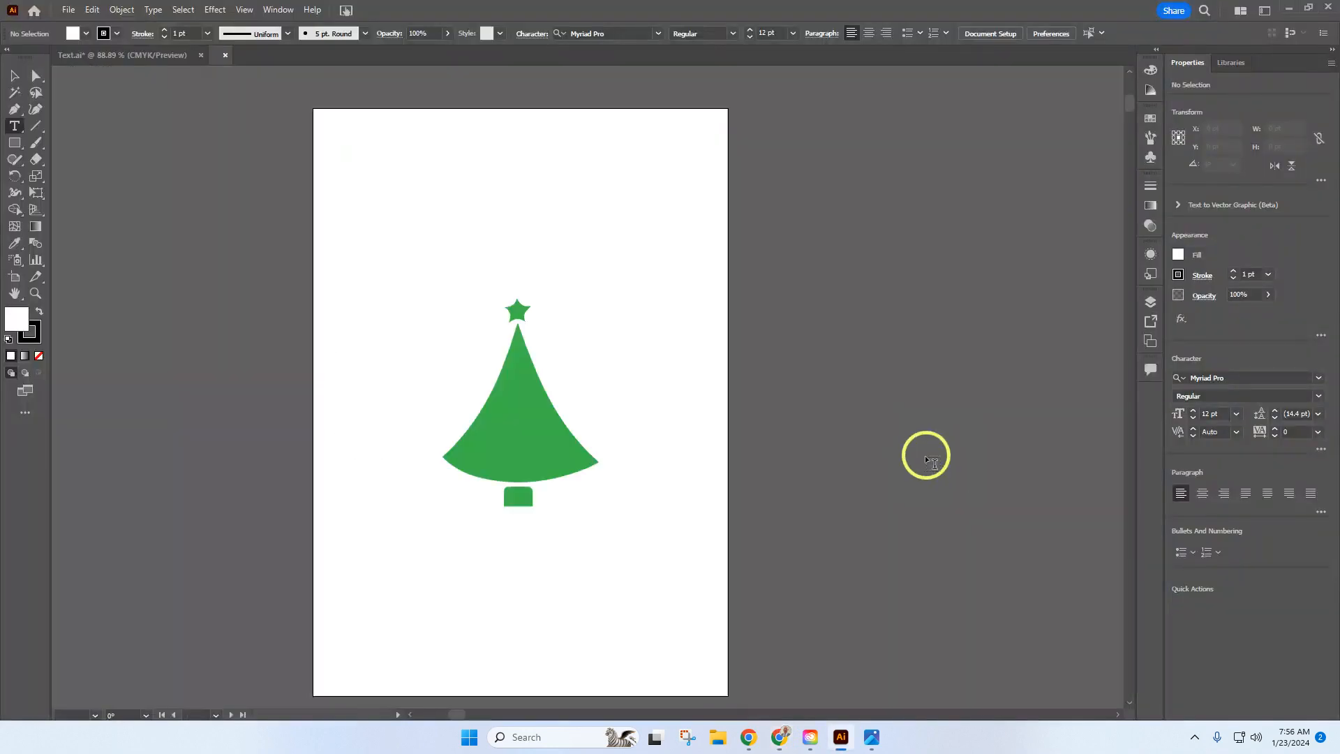
left_click(781, 737)
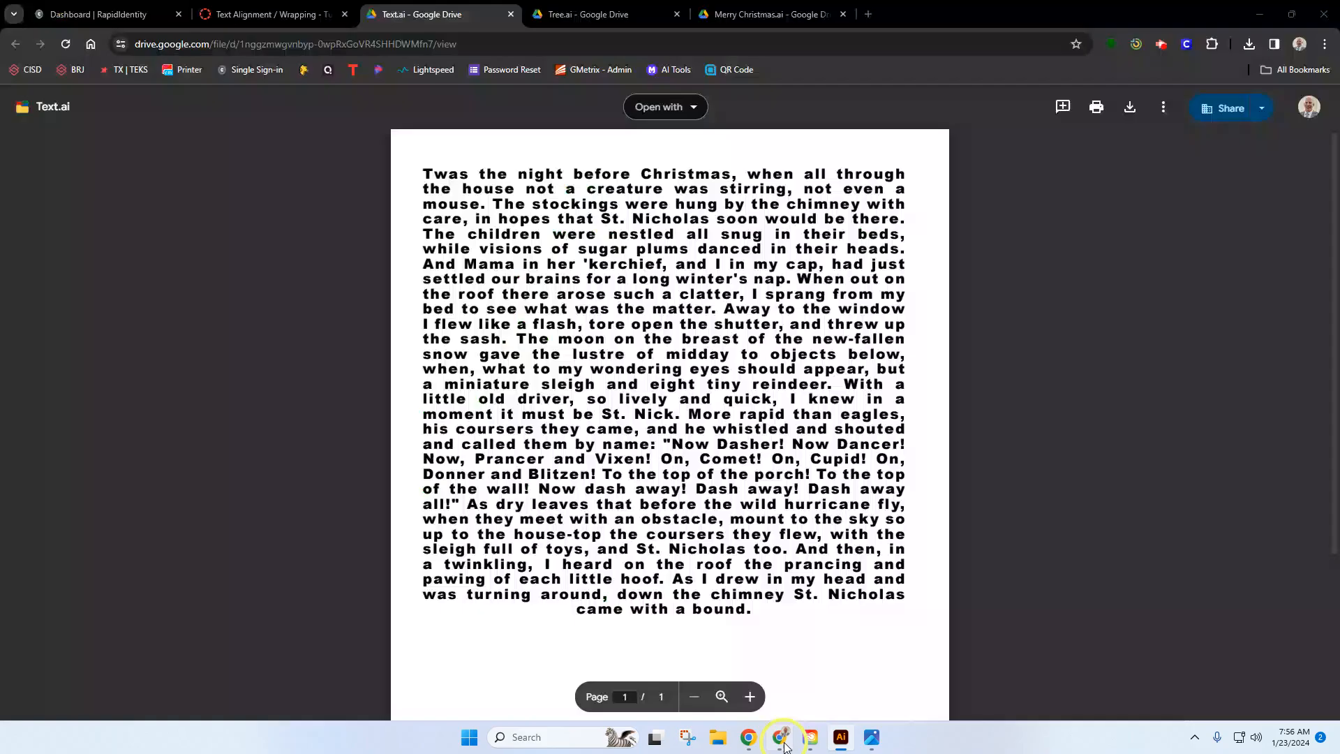
left_click(1249, 45)
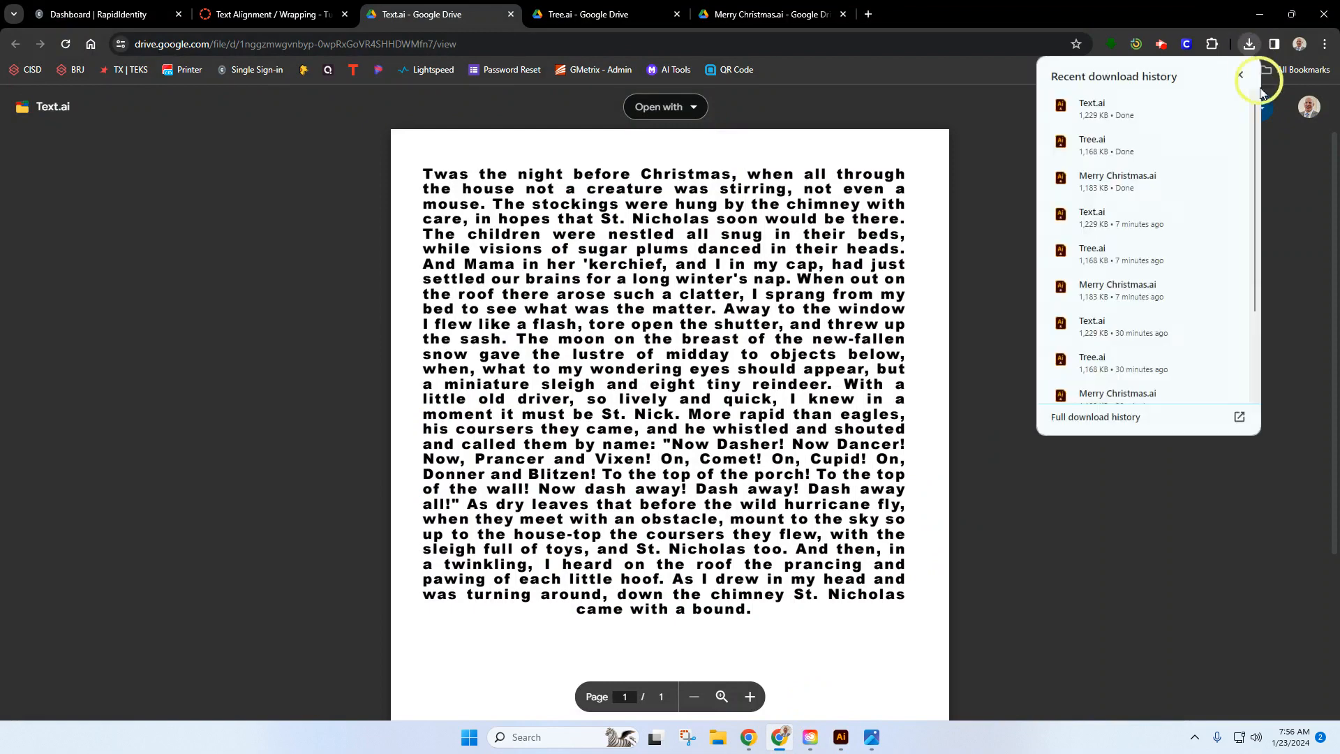
left_click(1164, 179)
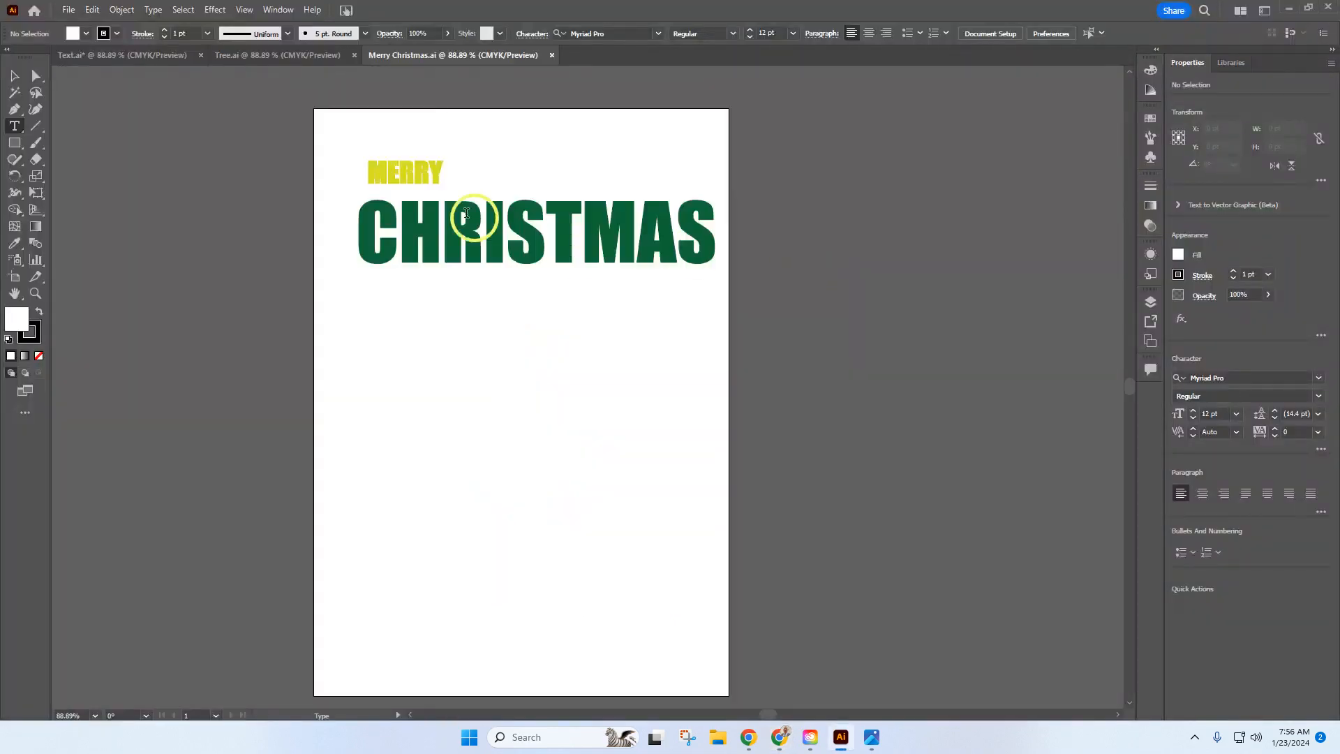
left_click(137, 57)
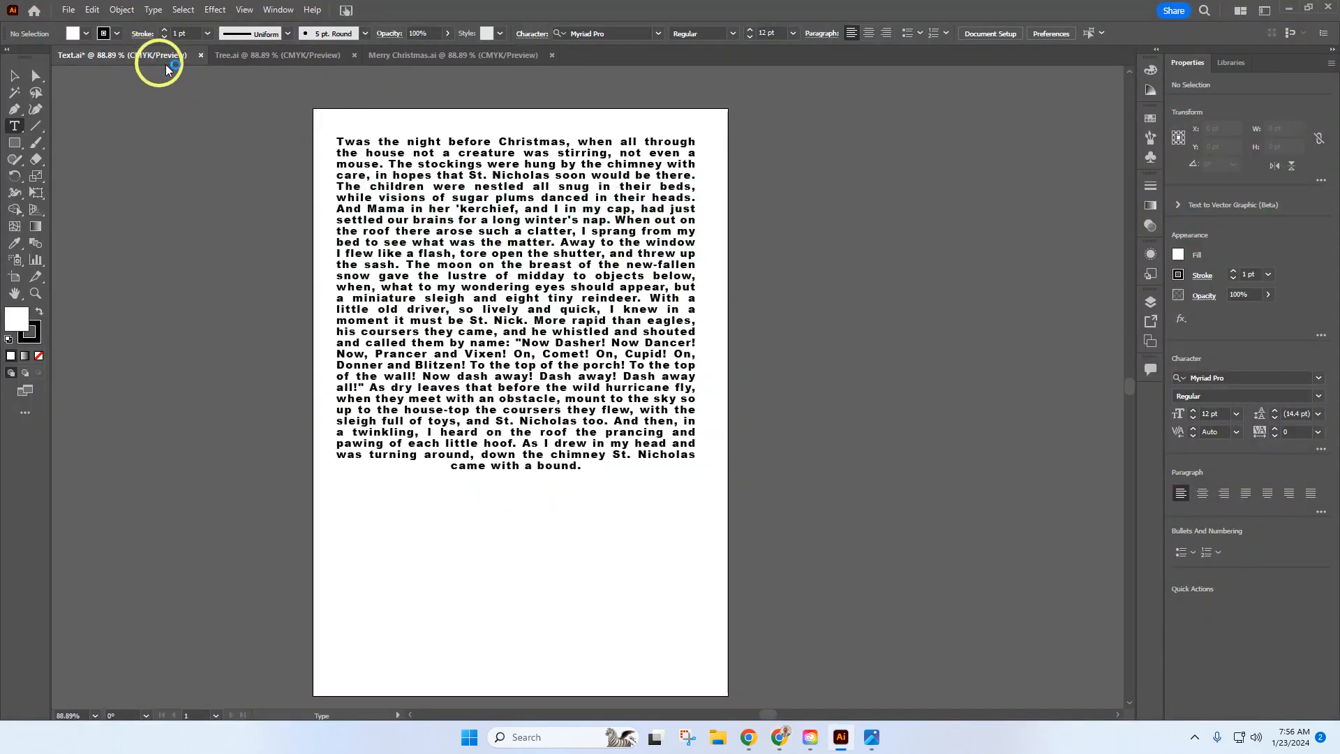
left_click(233, 59)
left_click(384, 55)
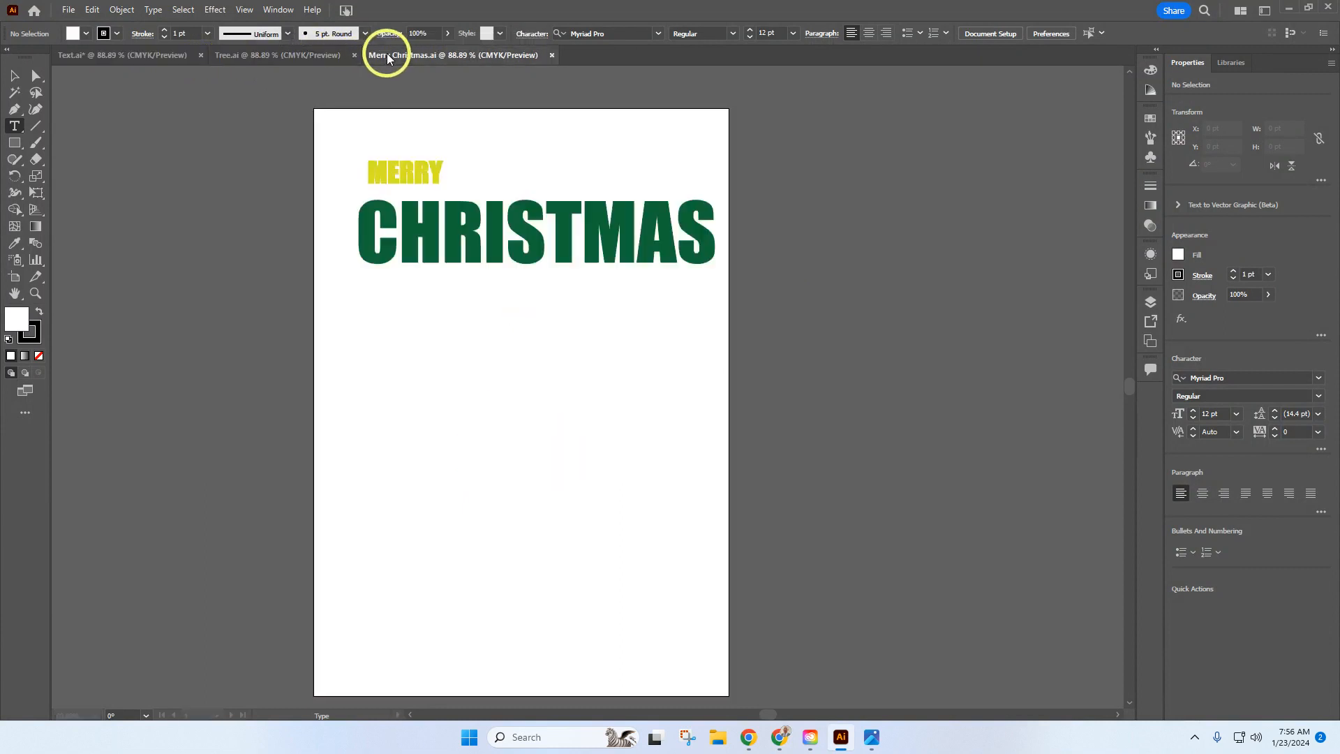
Step: Create a new document named Text Wrapping from the A4 print preset
left_click(69, 11)
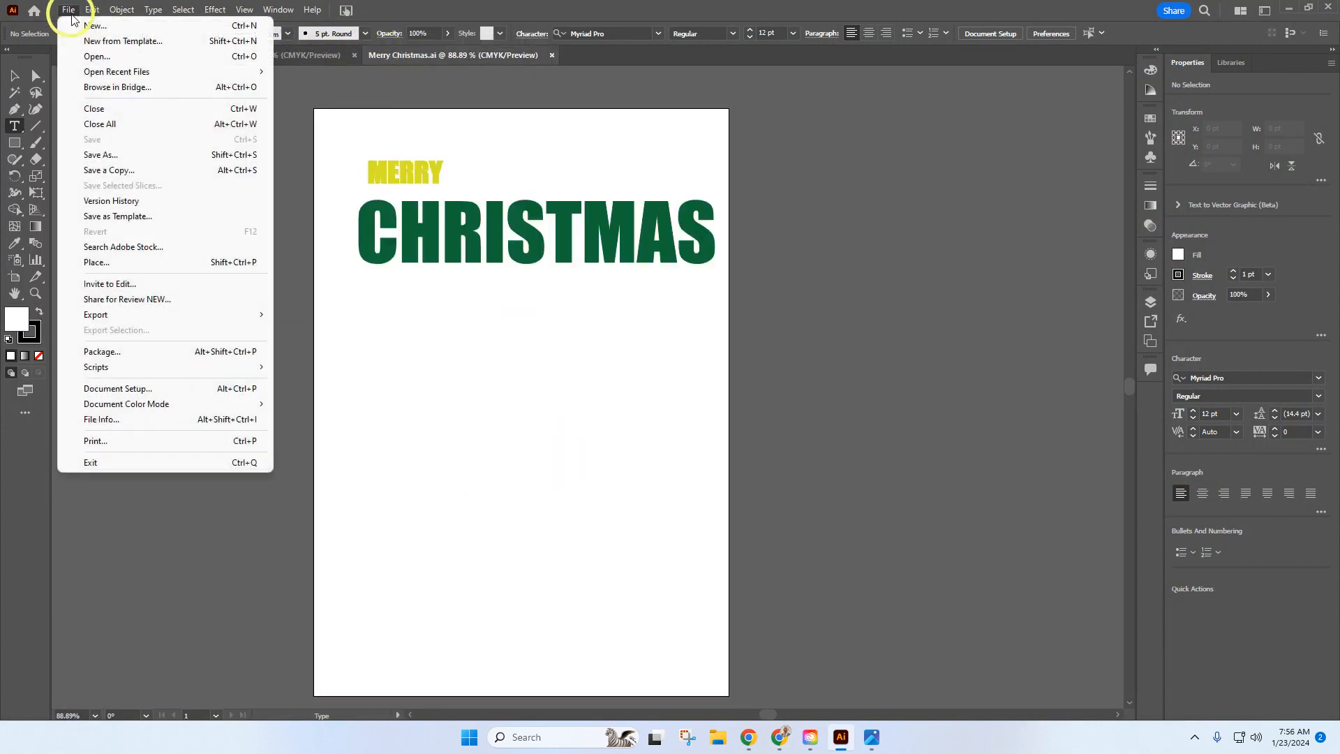
left_click(91, 26)
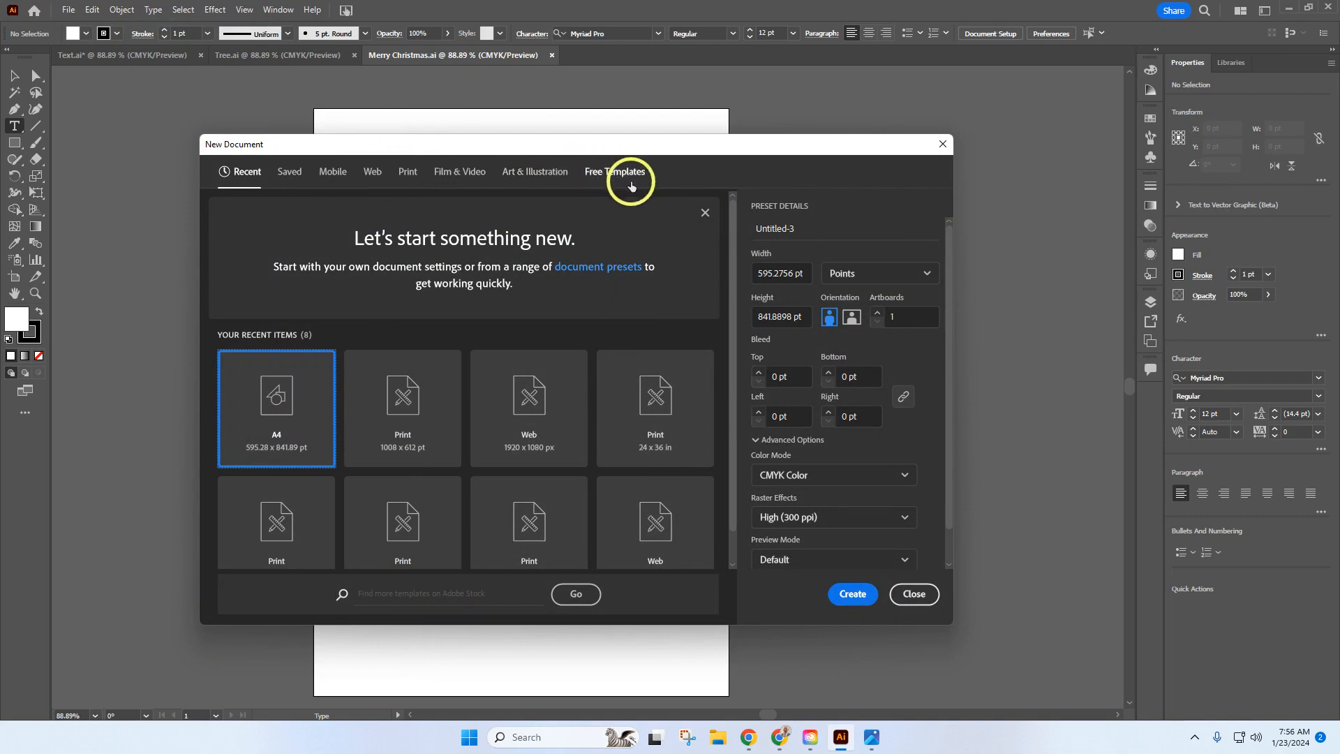
left_click(409, 180)
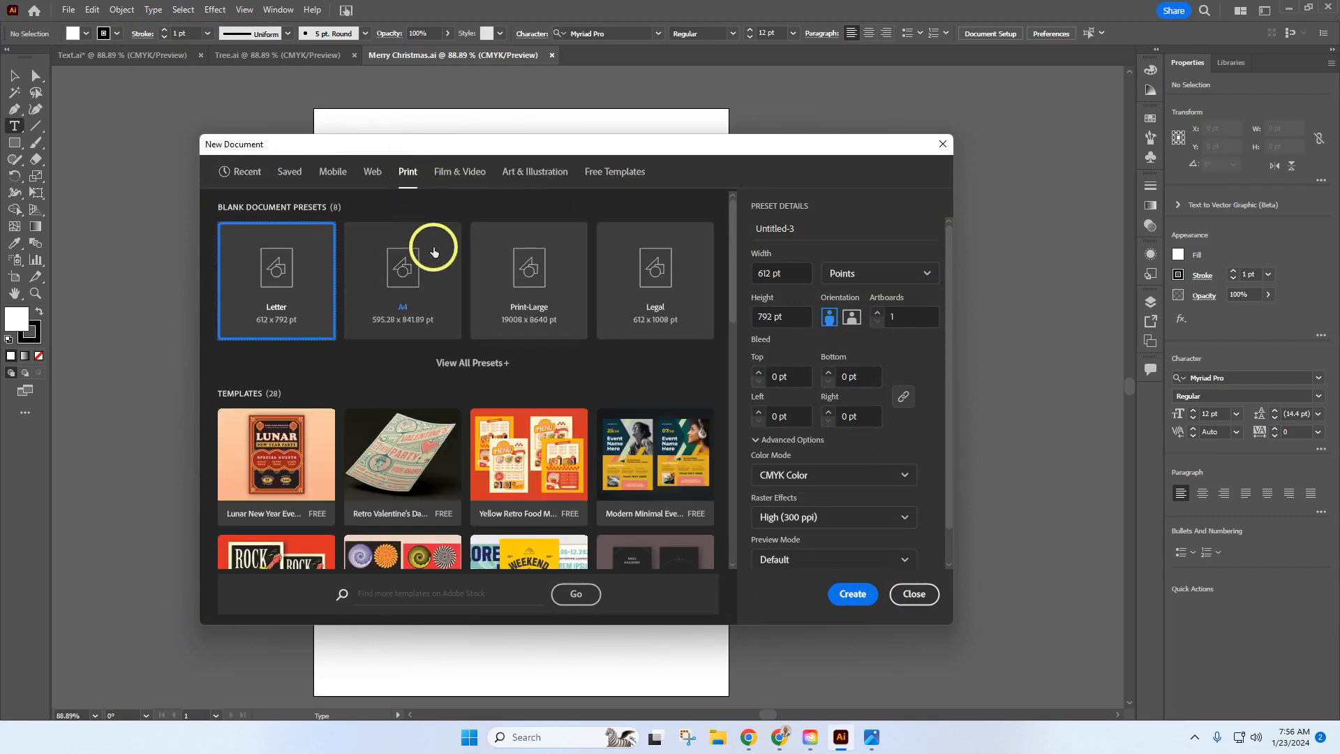
left_click(418, 291)
left_click_drag(801, 229, 737, 230)
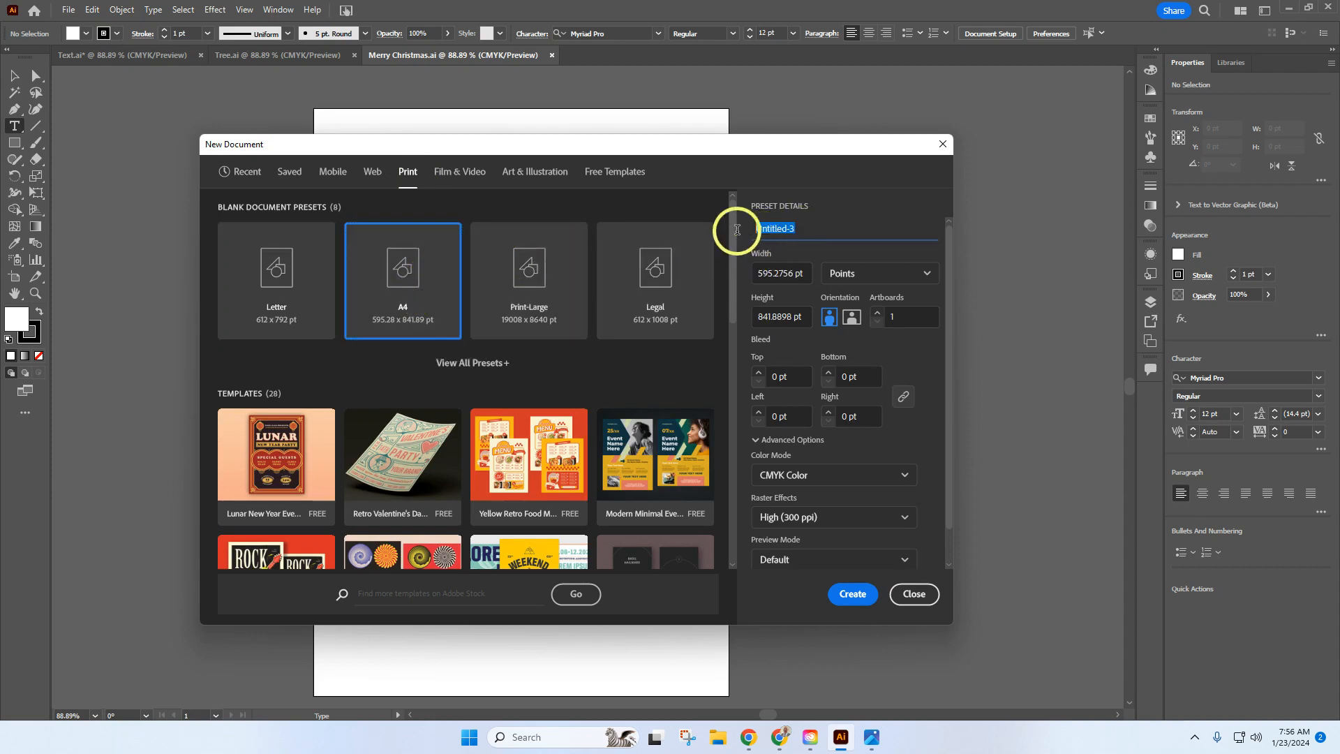
key("BackSpace")
type("Text Wrapping")
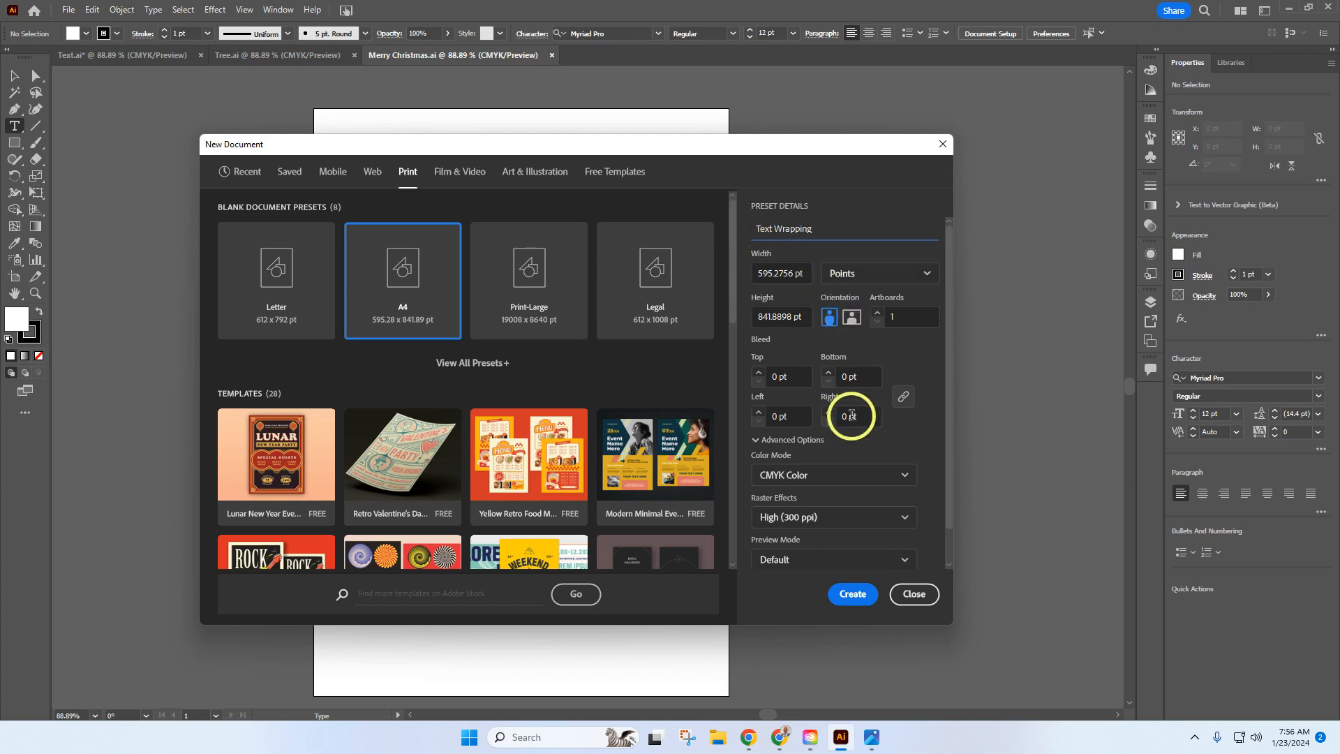
left_click(853, 594)
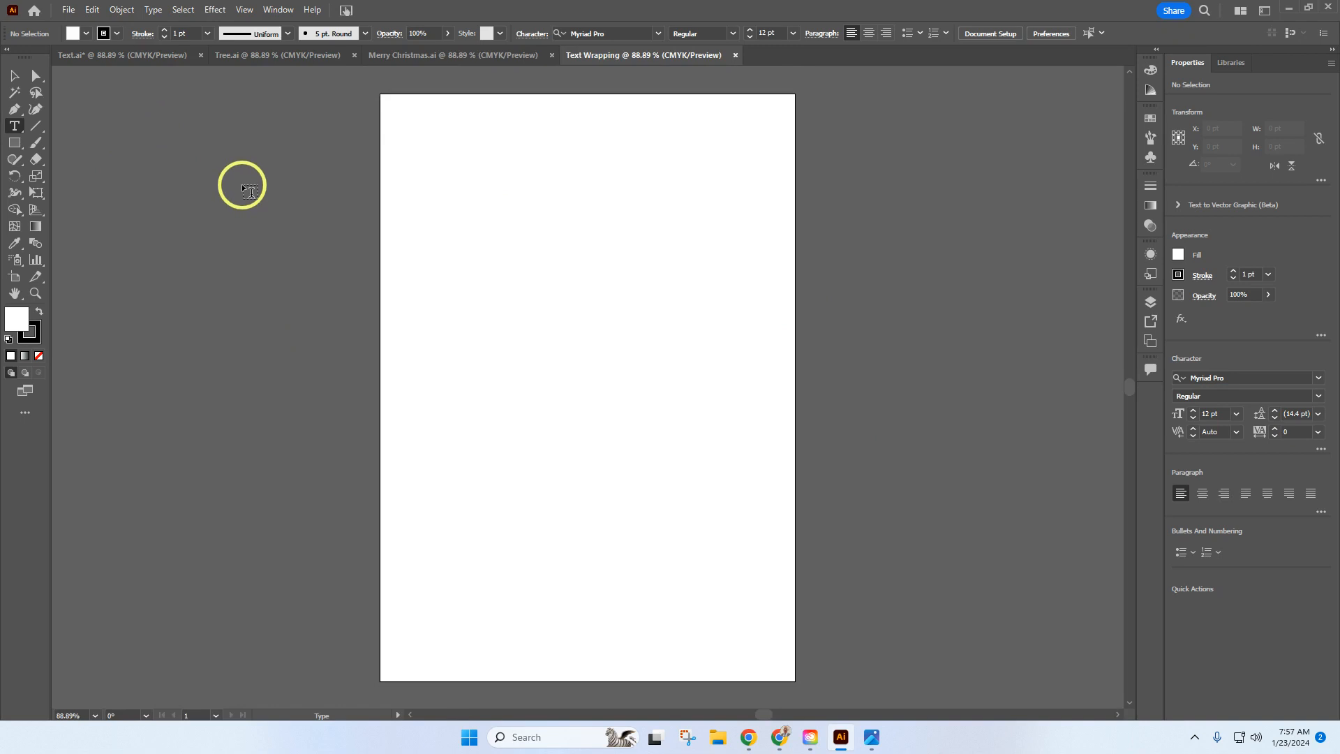
Step: Copy both the MERRY and CHRISTMAS text objects from the Merry Christmas.ai document
left_click(407, 56)
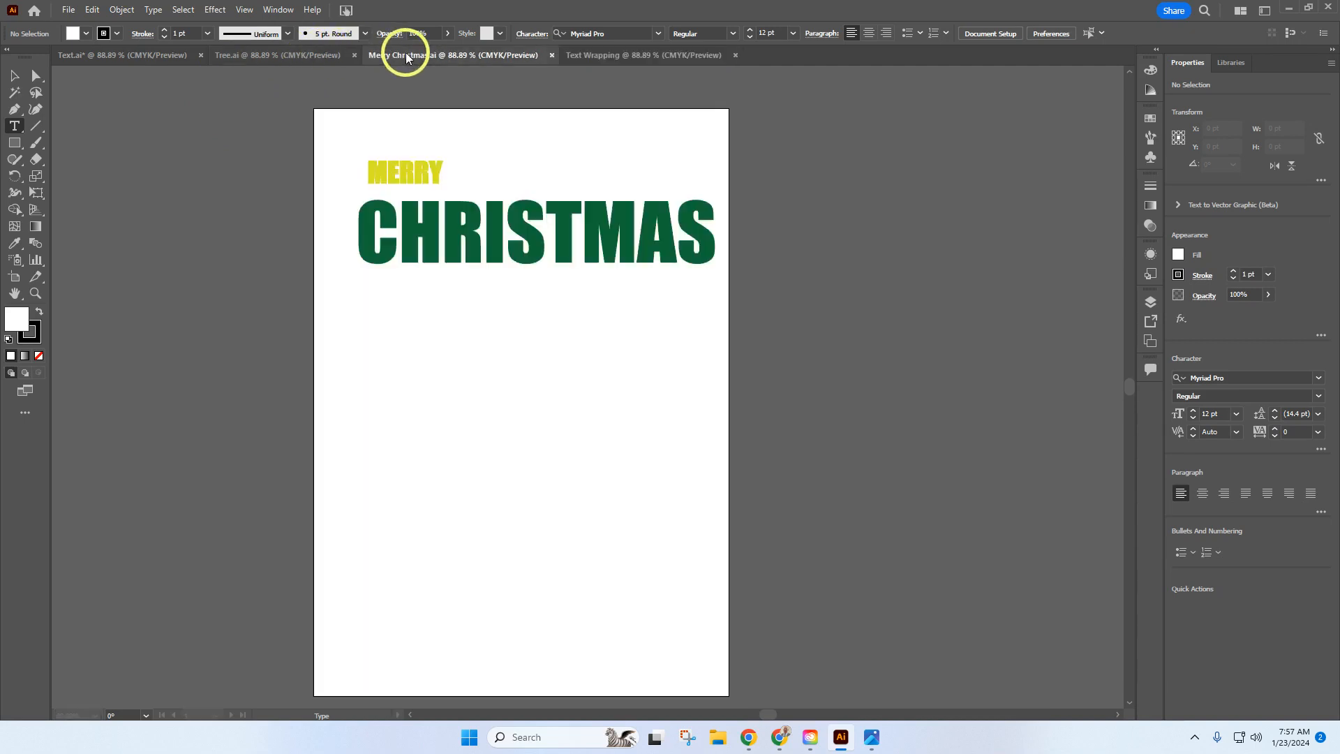
left_click(14, 80)
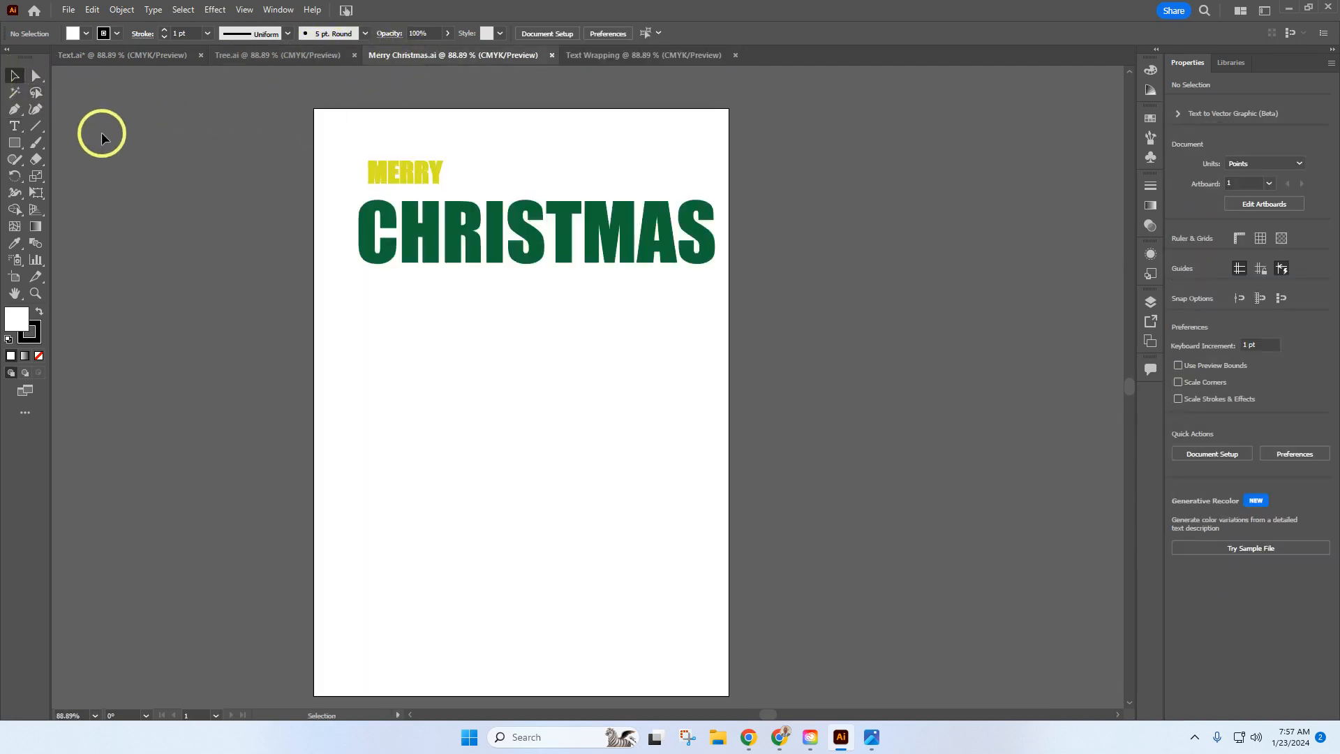
left_click_drag(590, 396, 378, 145)
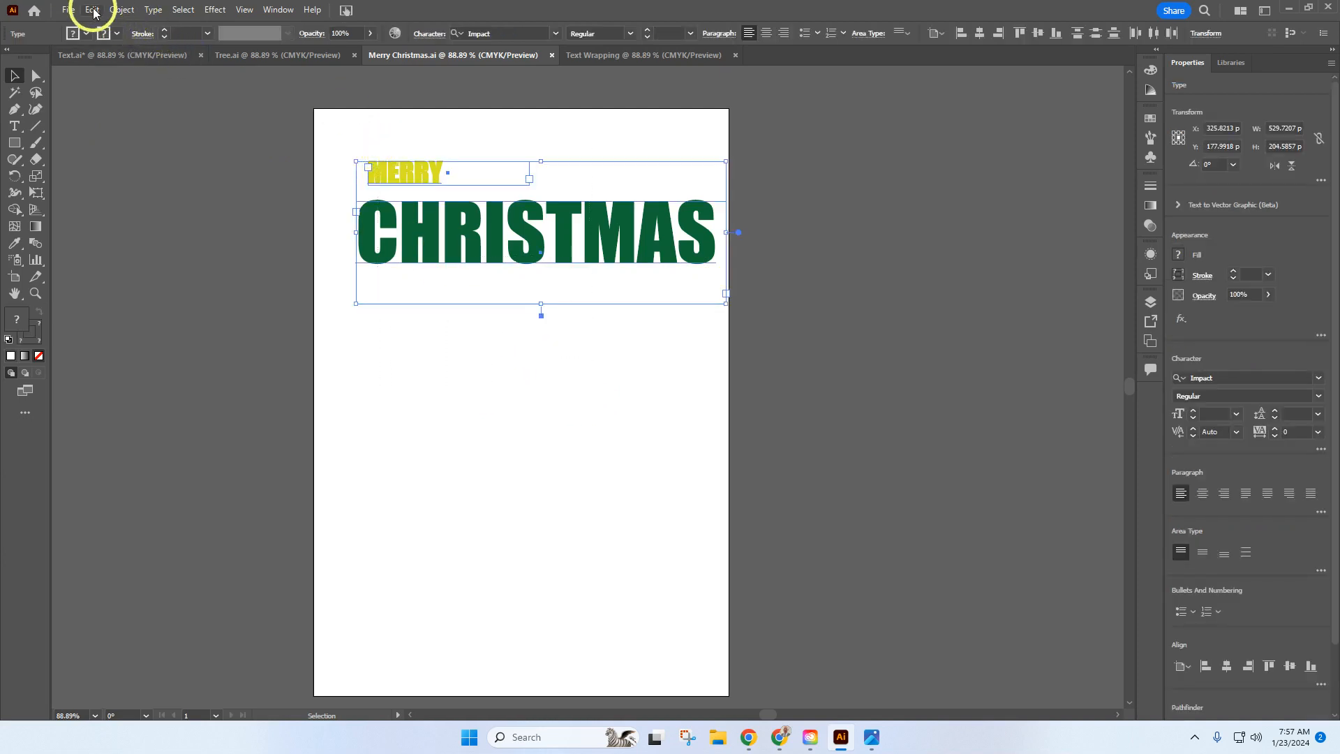
left_click(93, 12)
left_click(112, 82)
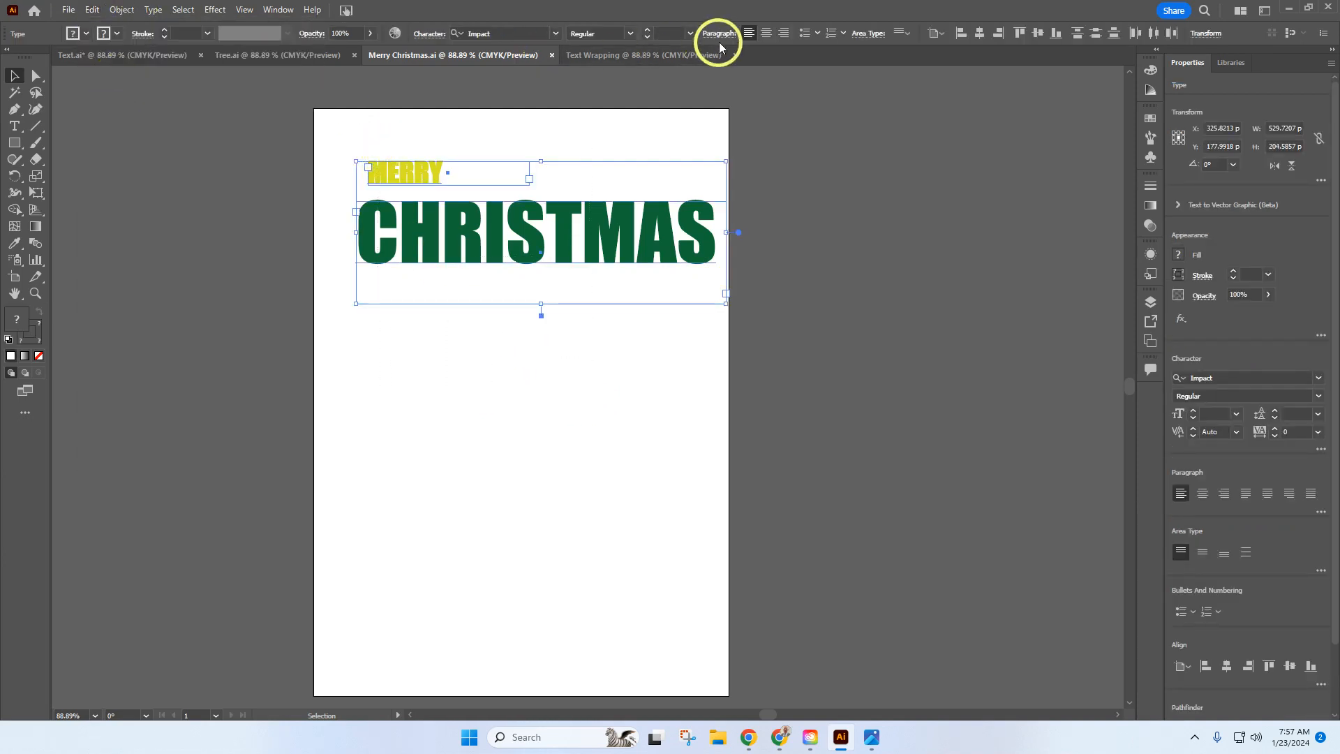
Step: Paste the MERRY CHRISTMAS text into the Text Wrapping document and move it to the top of the artboard
left_click(642, 55)
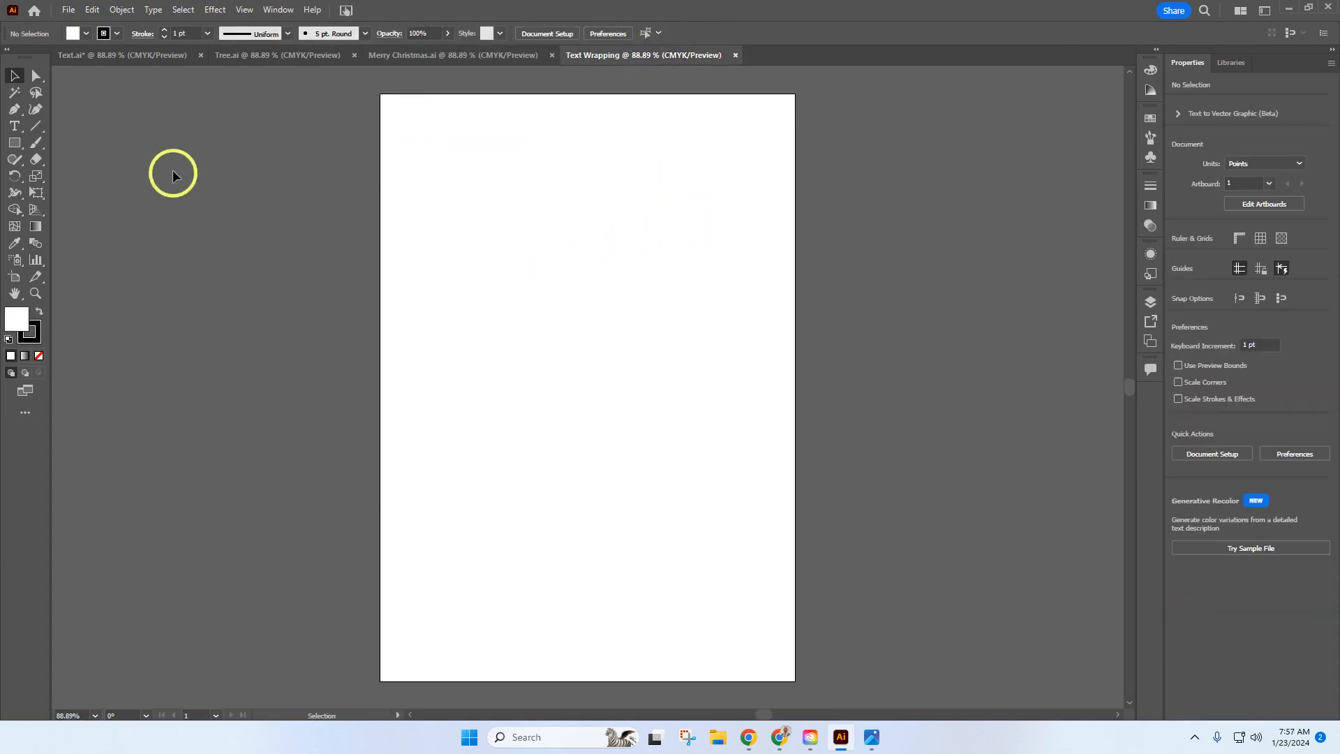
left_click(95, 12)
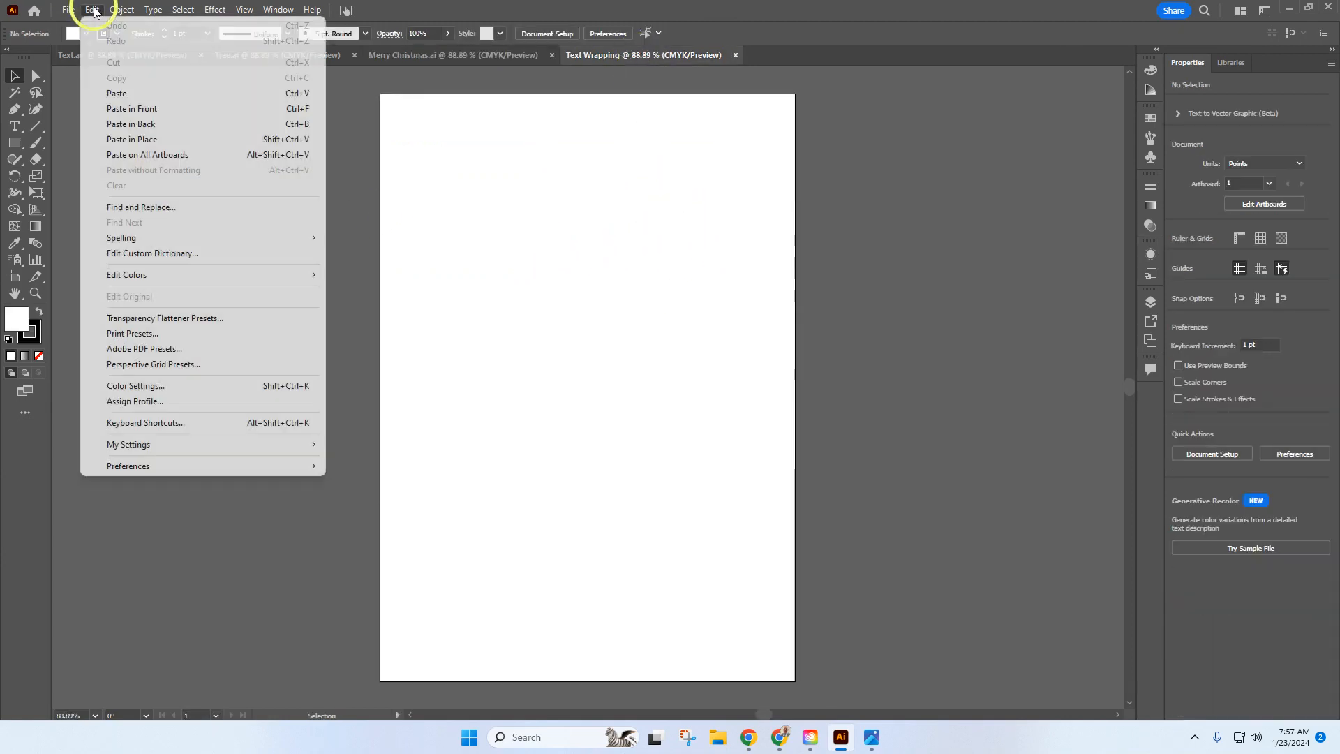
left_click(116, 93)
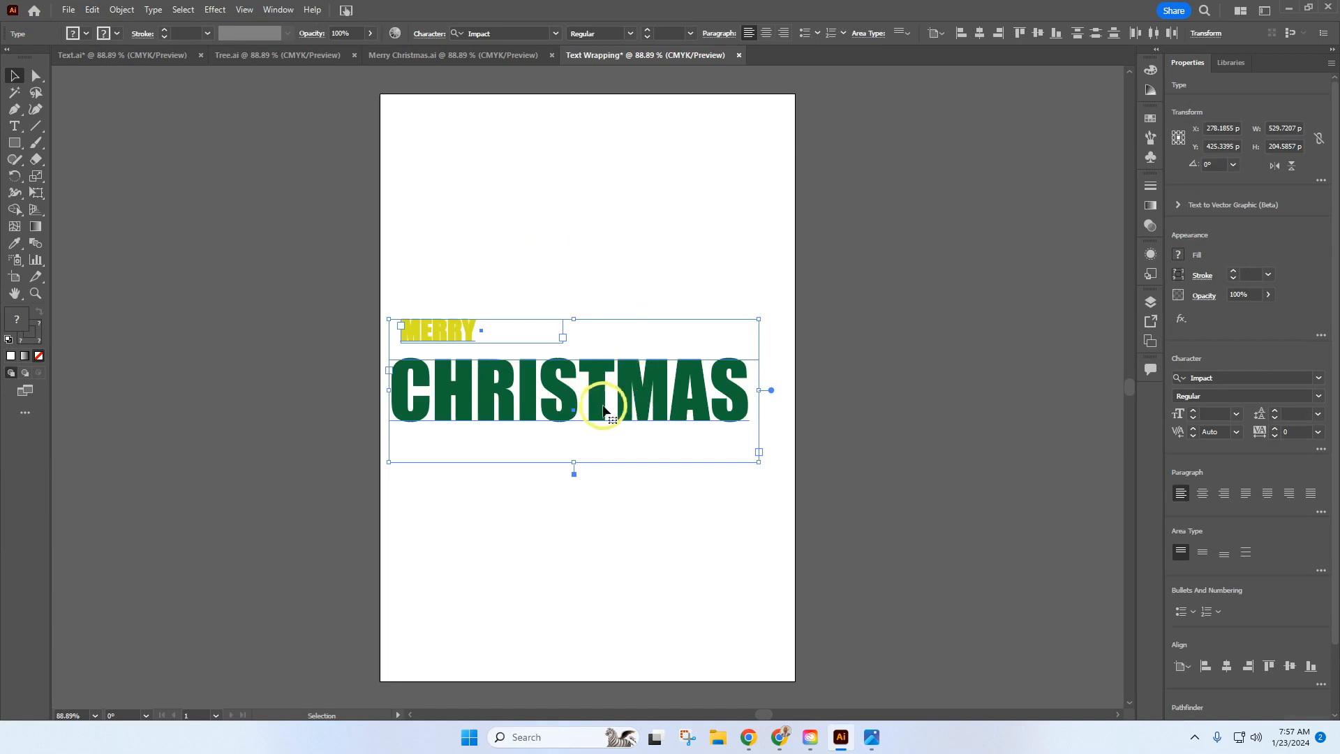
left_click_drag(599, 408, 616, 204)
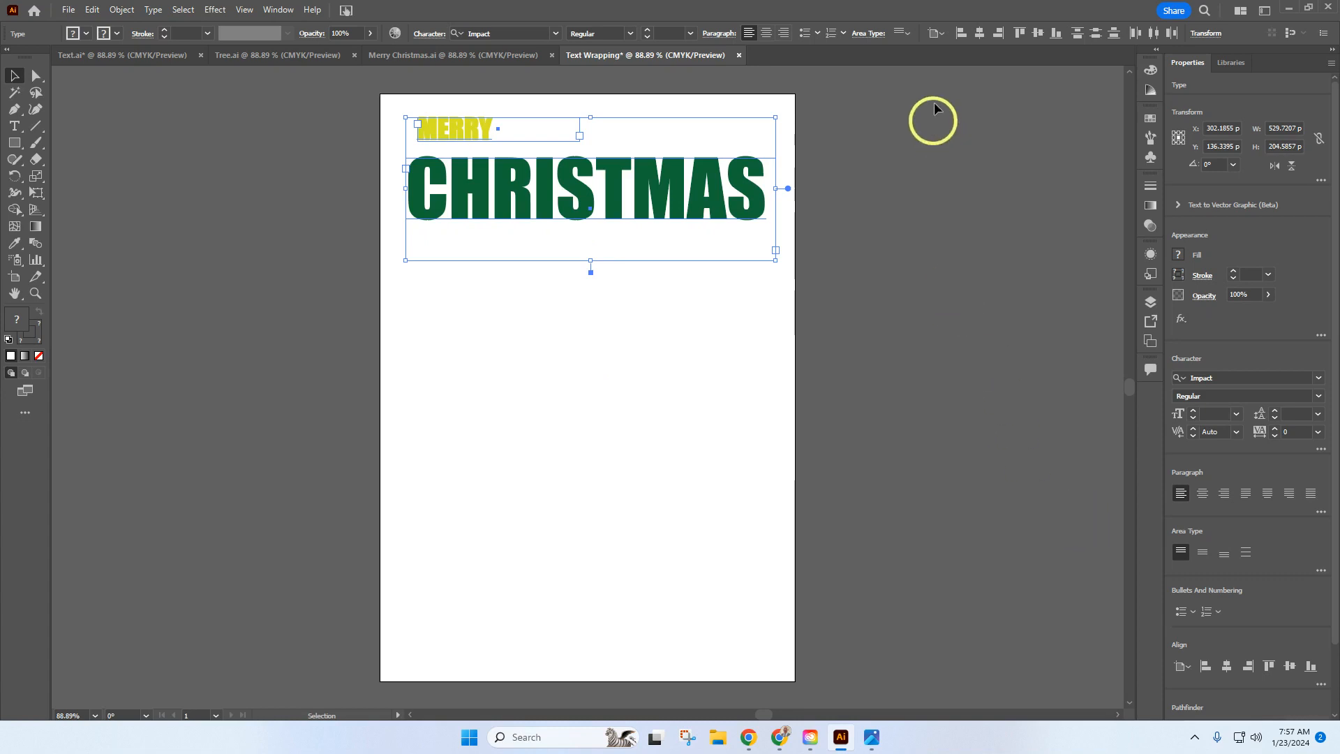
Step: Set the workspace to Essentials Classic
left_click(282, 13)
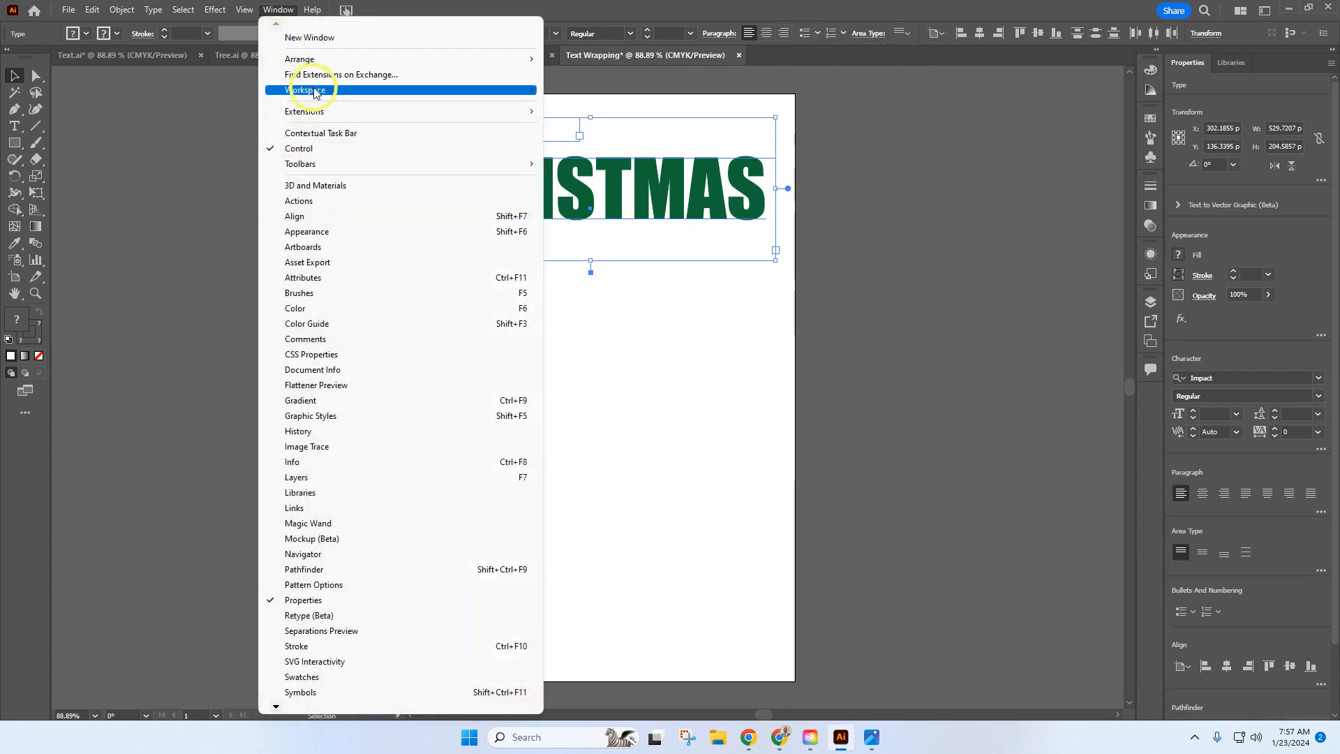
mouse_move(318, 93)
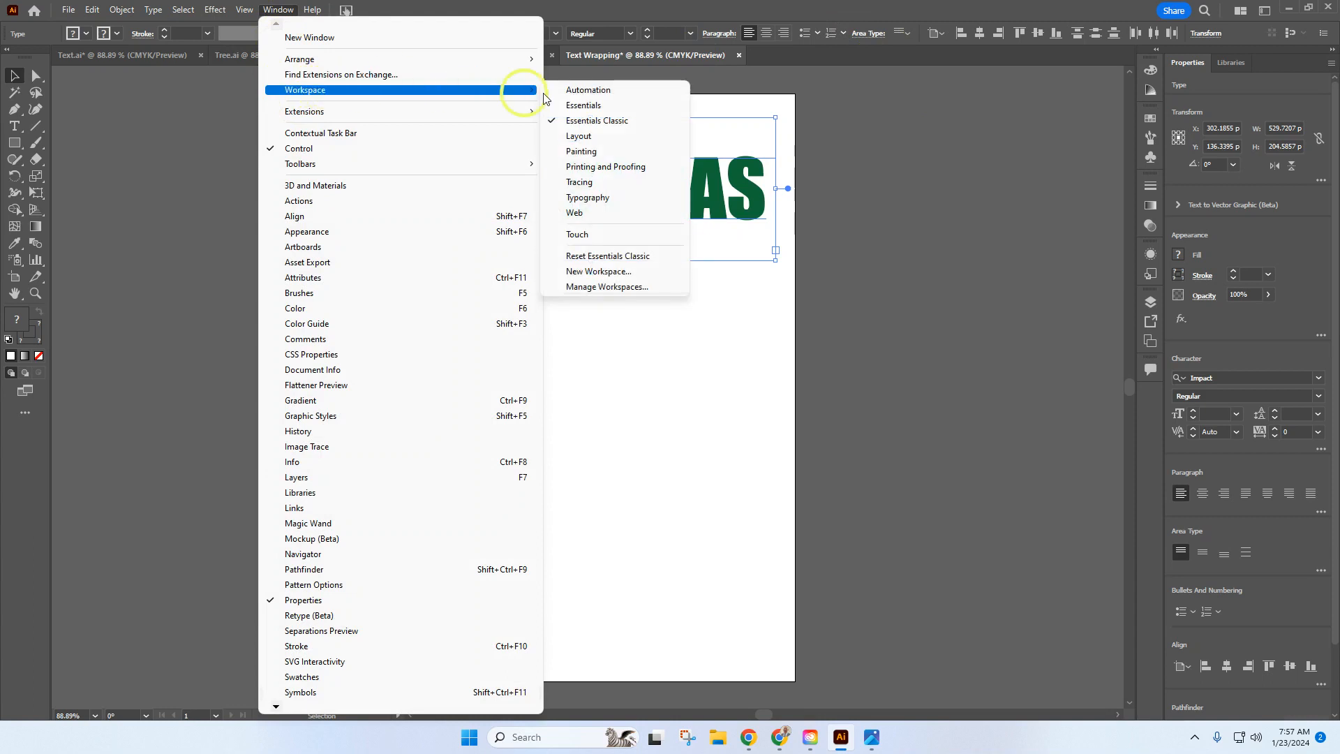
left_click(622, 124)
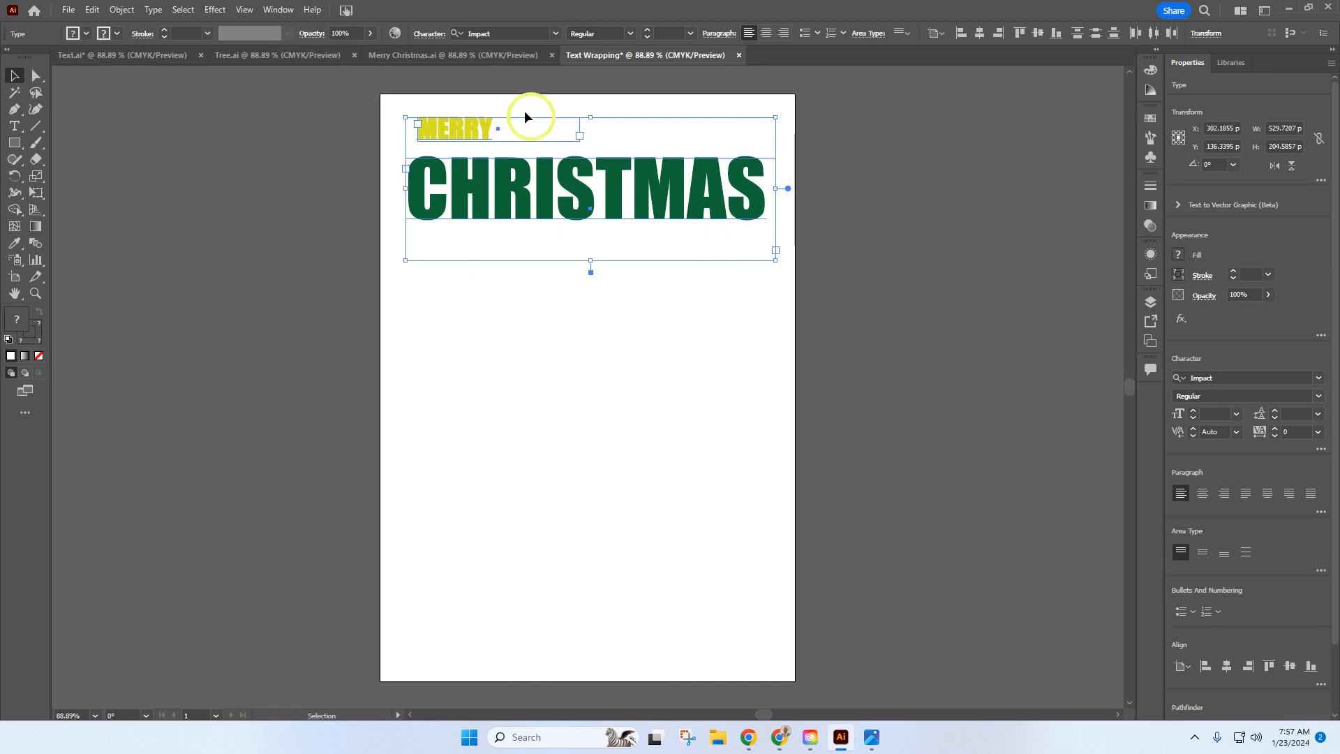
Step: Reset the Essentials Classic workspace to its default layout and deselect the title text
left_click(287, 19)
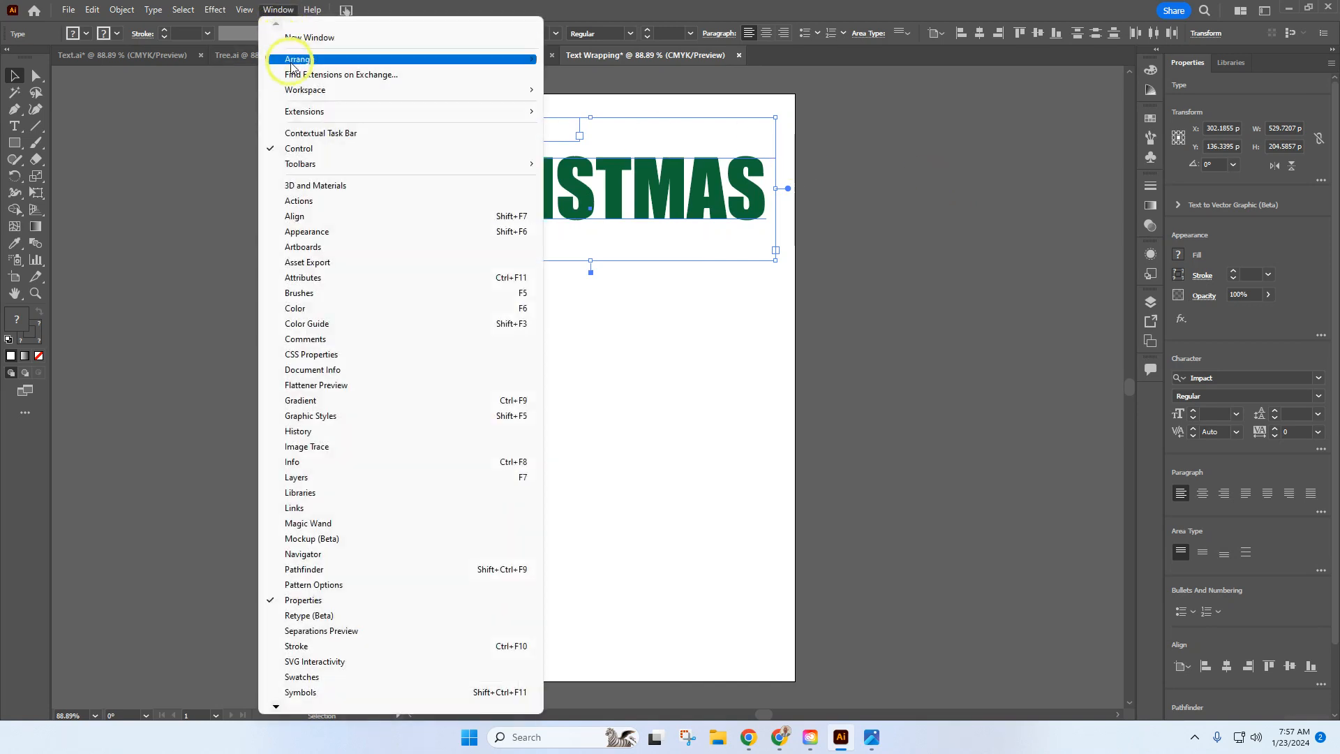
mouse_move(469, 98)
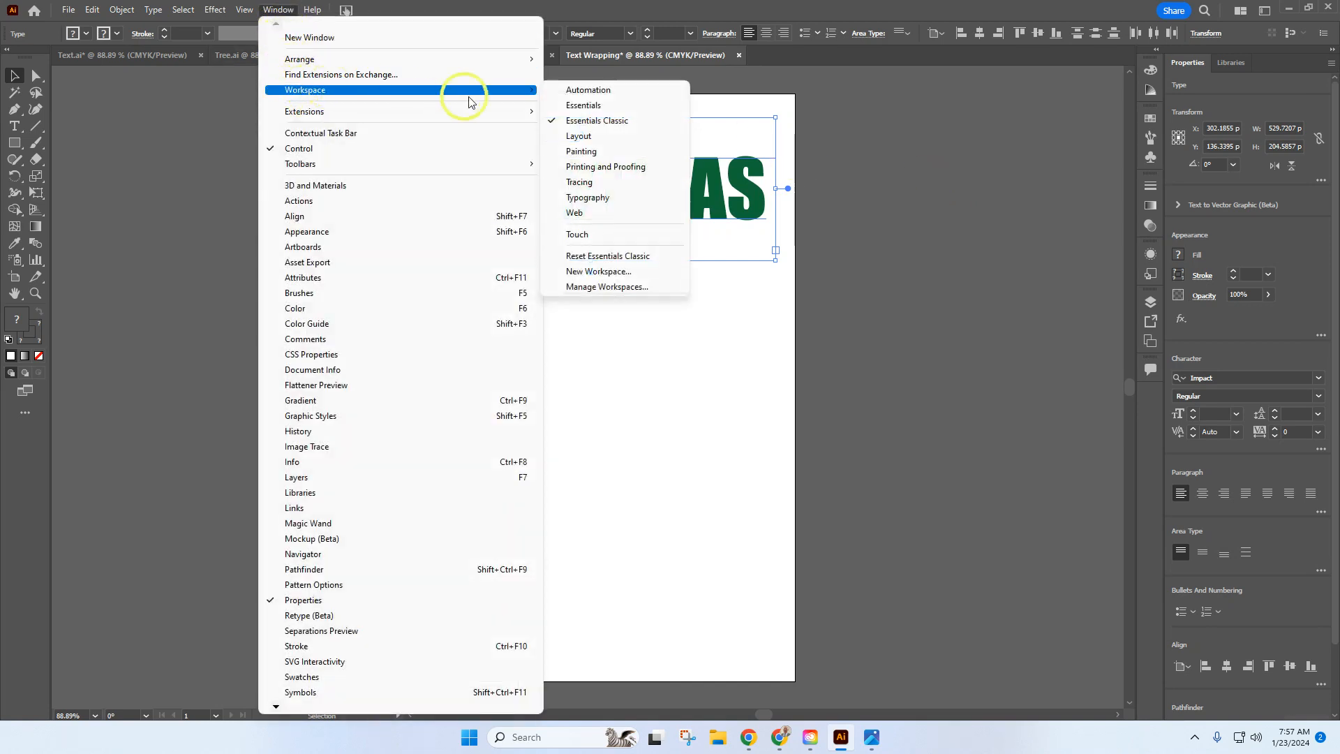
left_click(605, 257)
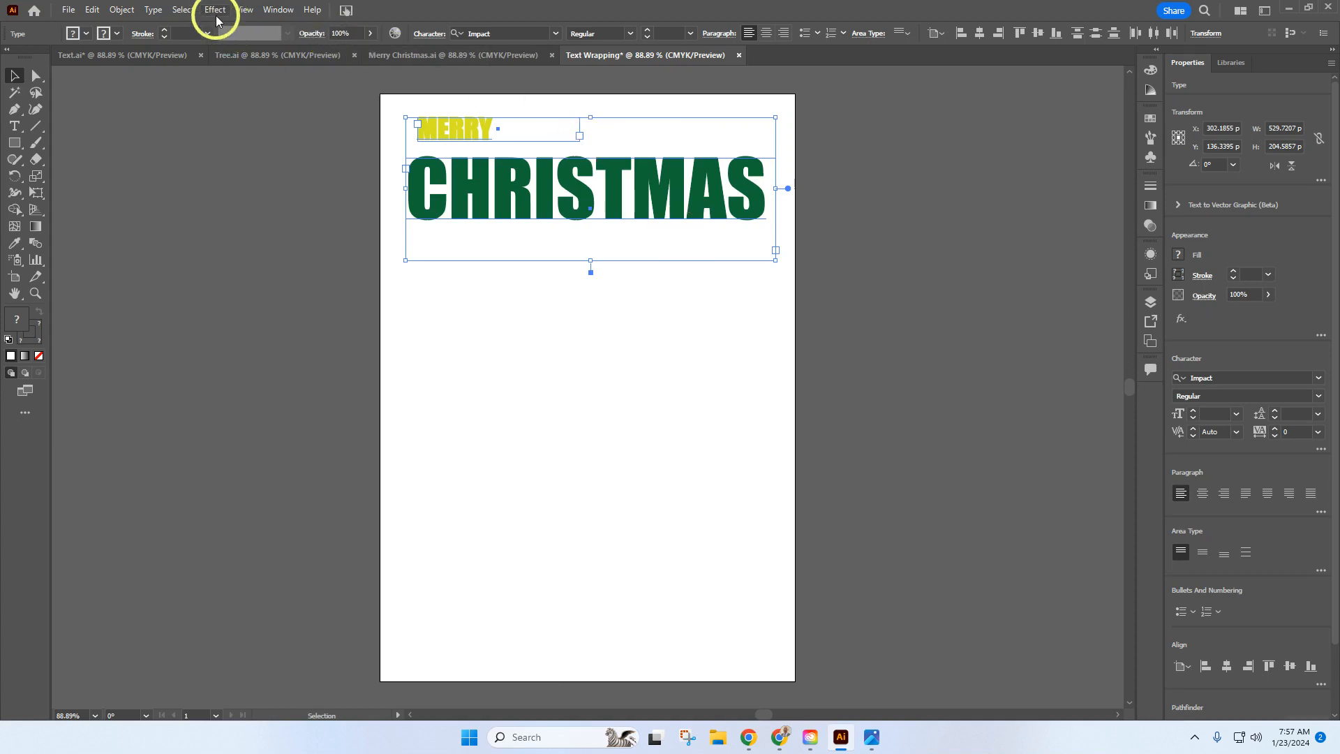
left_click(239, 17)
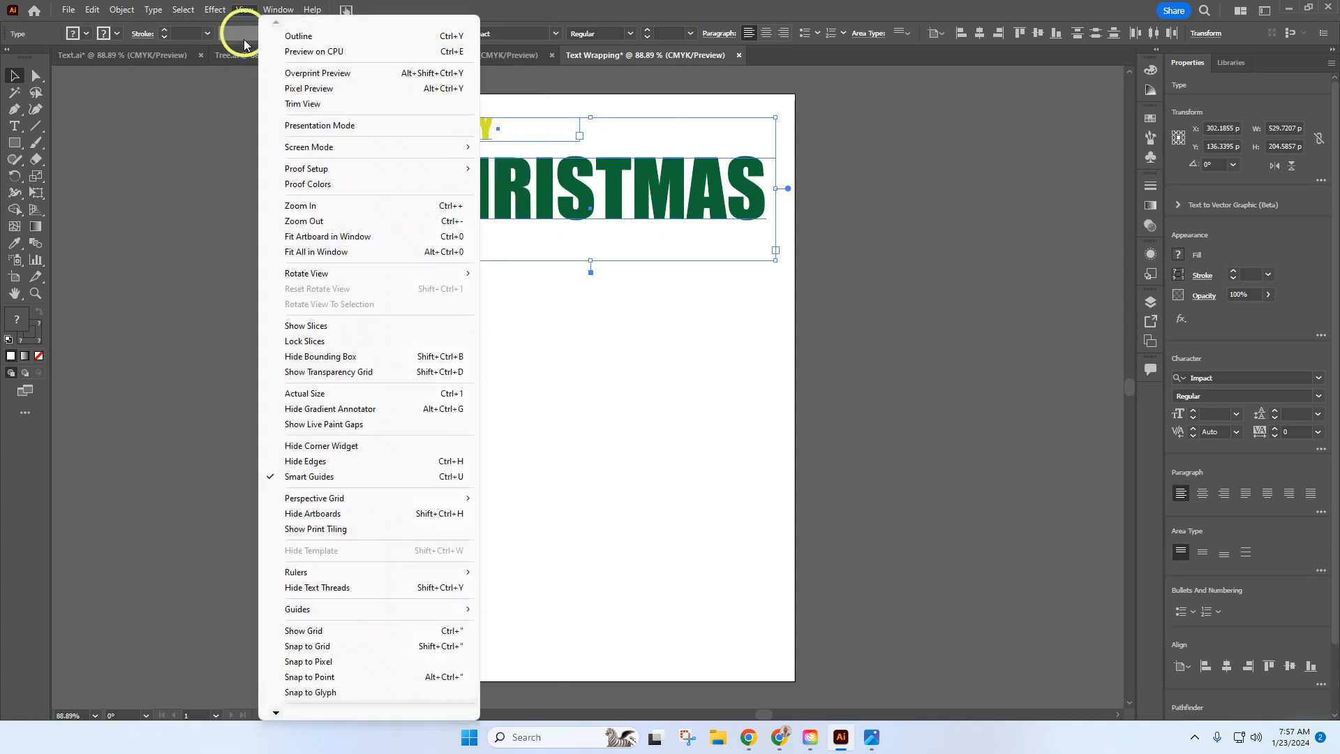
left_click(207, 123)
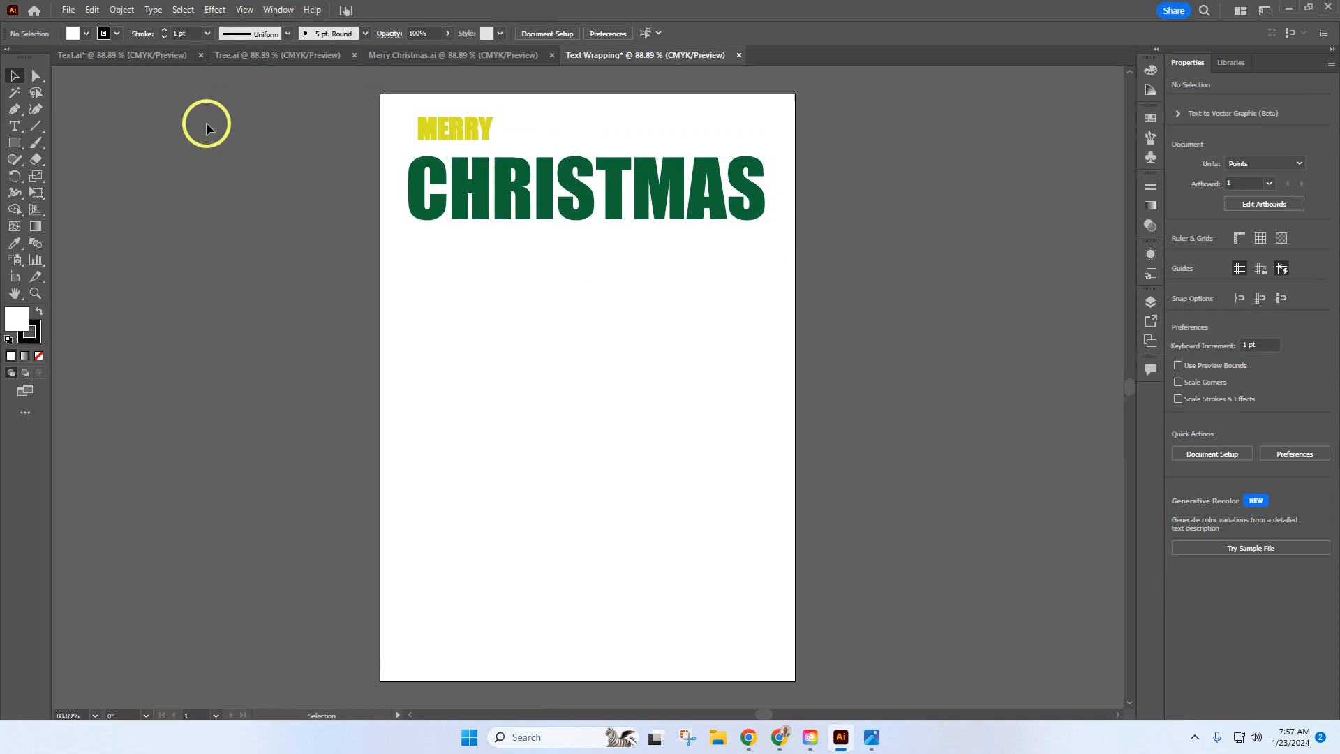
Step: Move CHRISTMAS slightly down from MERRY, and center-align the paragraph text of both title objects
left_click(532, 203)
mouse_move(574, 261)
left_mouse_down()
mouse_move(501, 169)
mouse_move(579, 245)
mouse_move(576, 264)
left_mouse_up()
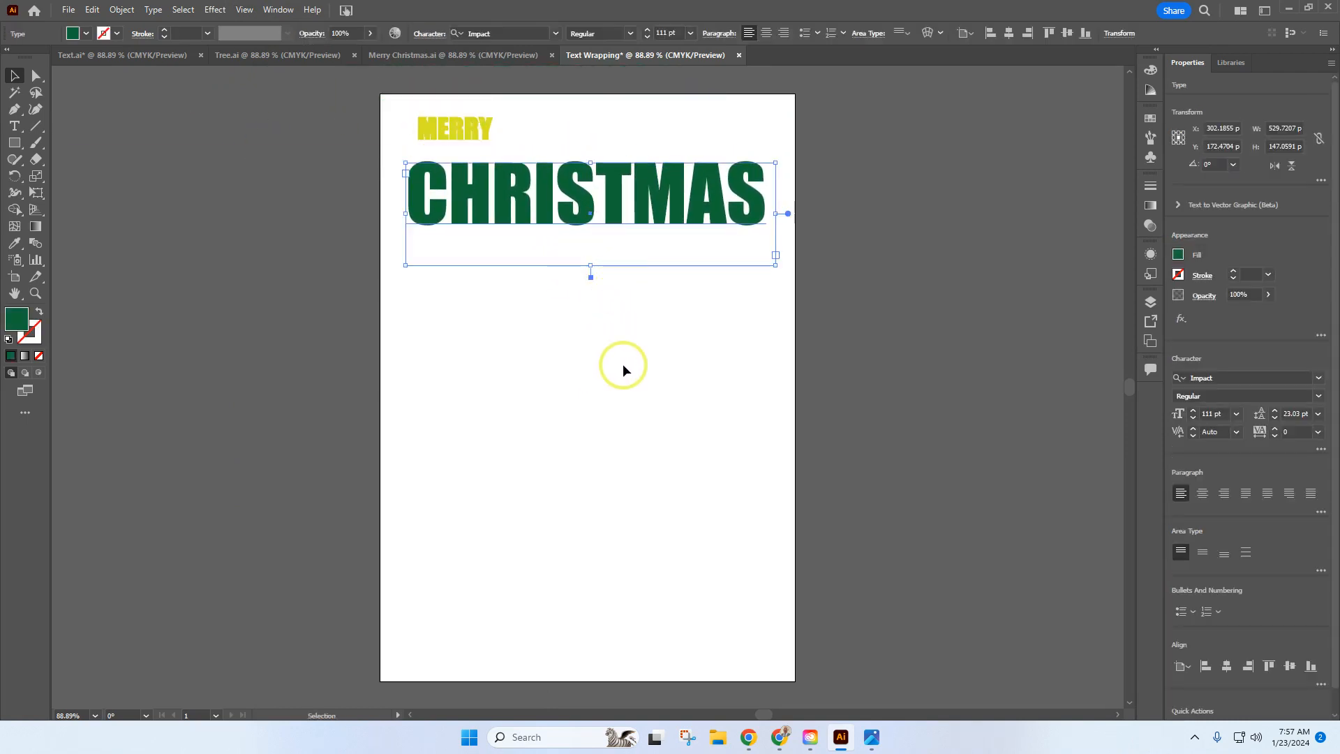
left_click_drag(623, 366, 447, 107)
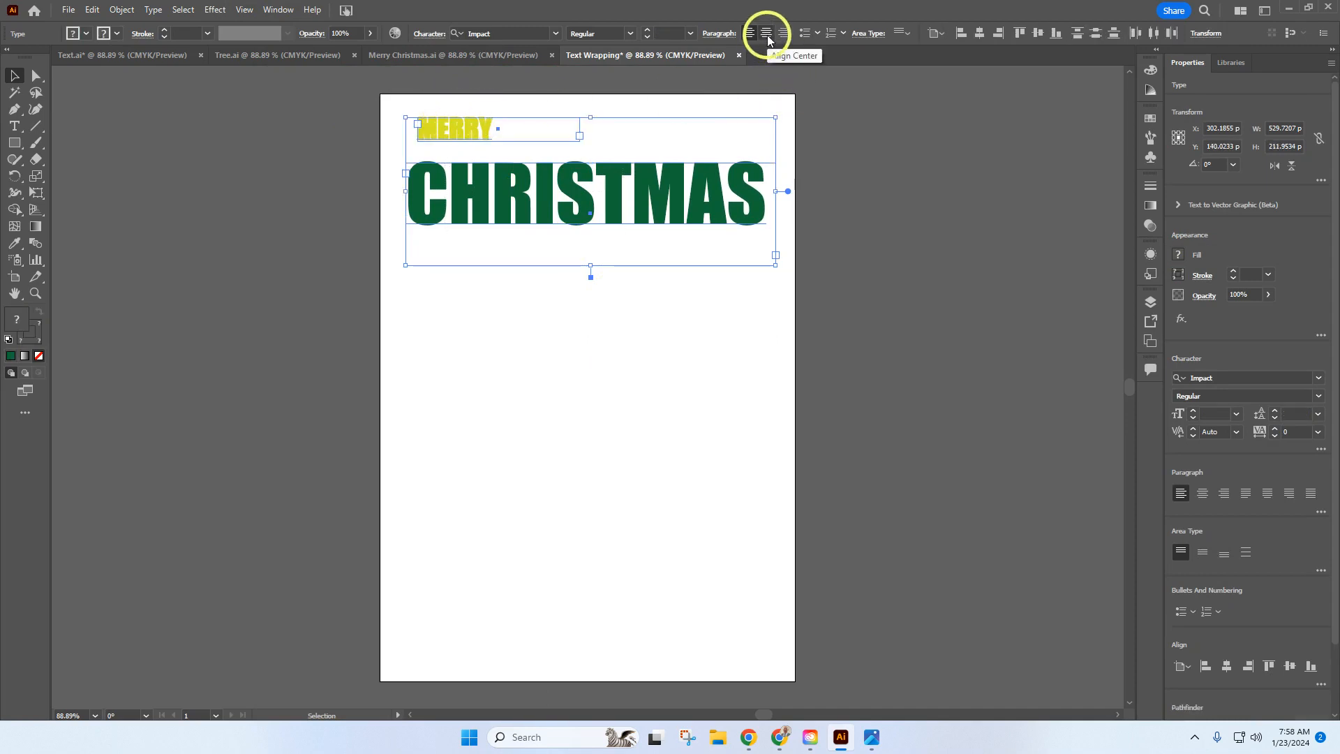
left_click(1204, 494)
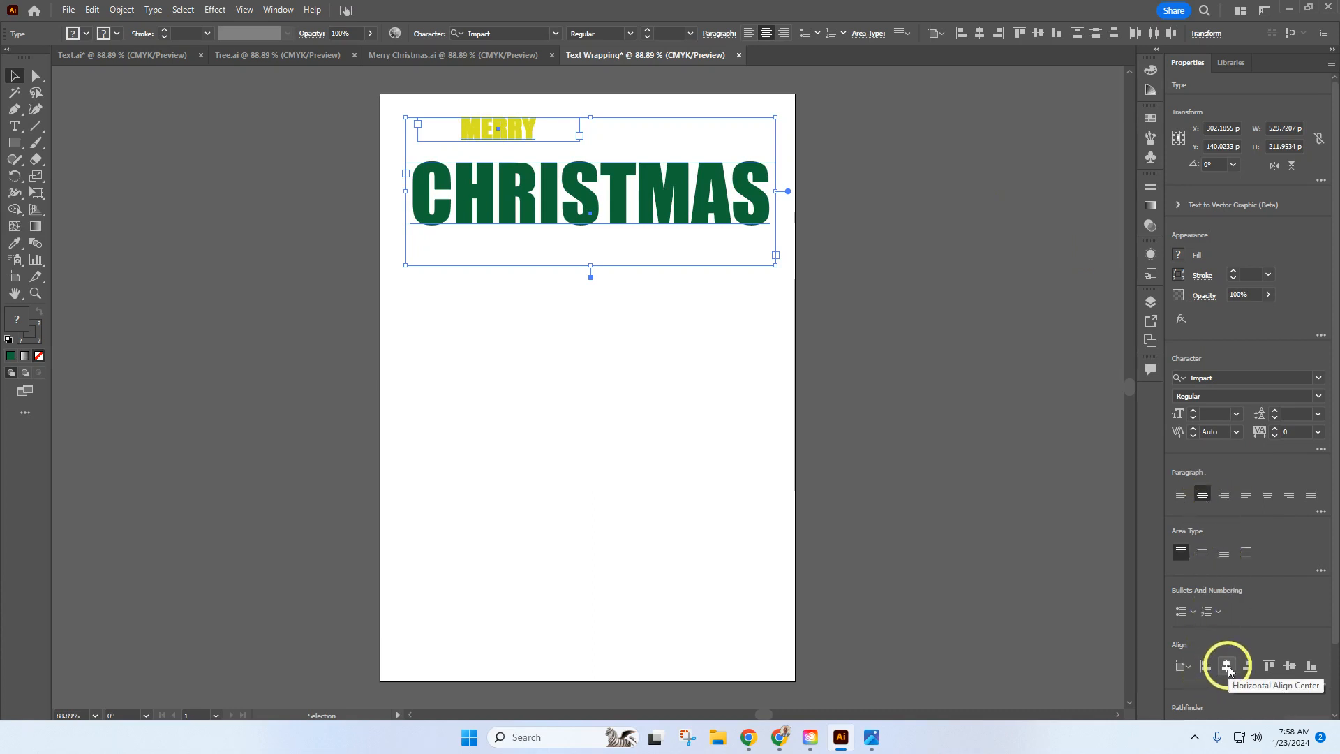
Step: Center MERRY and CHRISTMAS horizontally on the page using Align to Artboard, and deselect them
left_click(1185, 668)
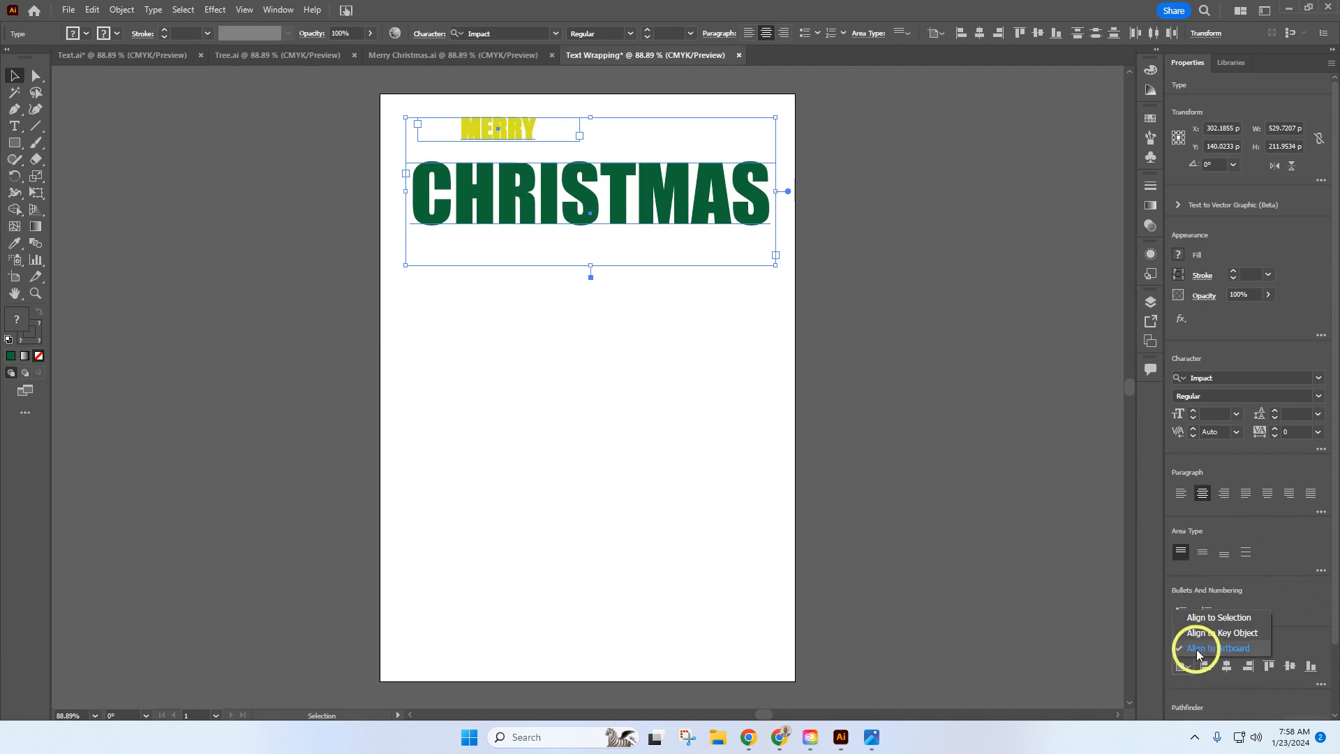
left_click(1198, 649)
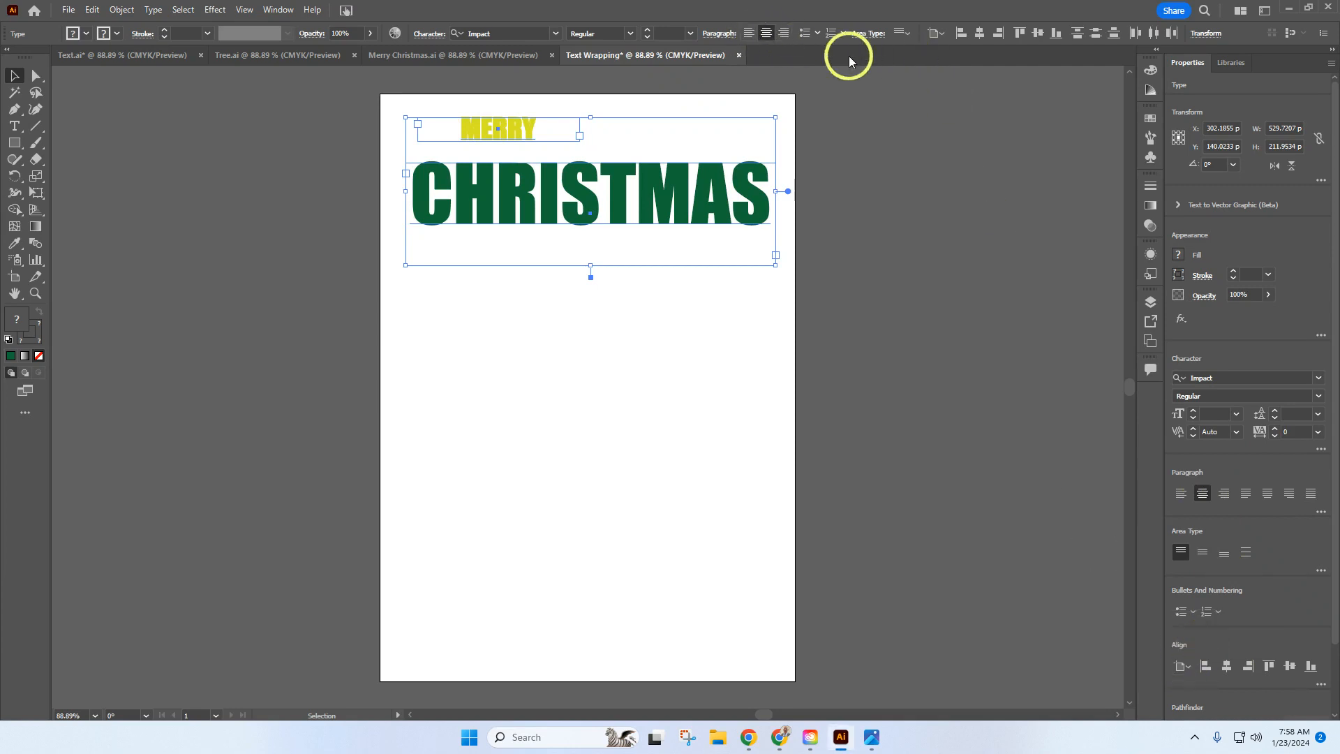
left_click(943, 33)
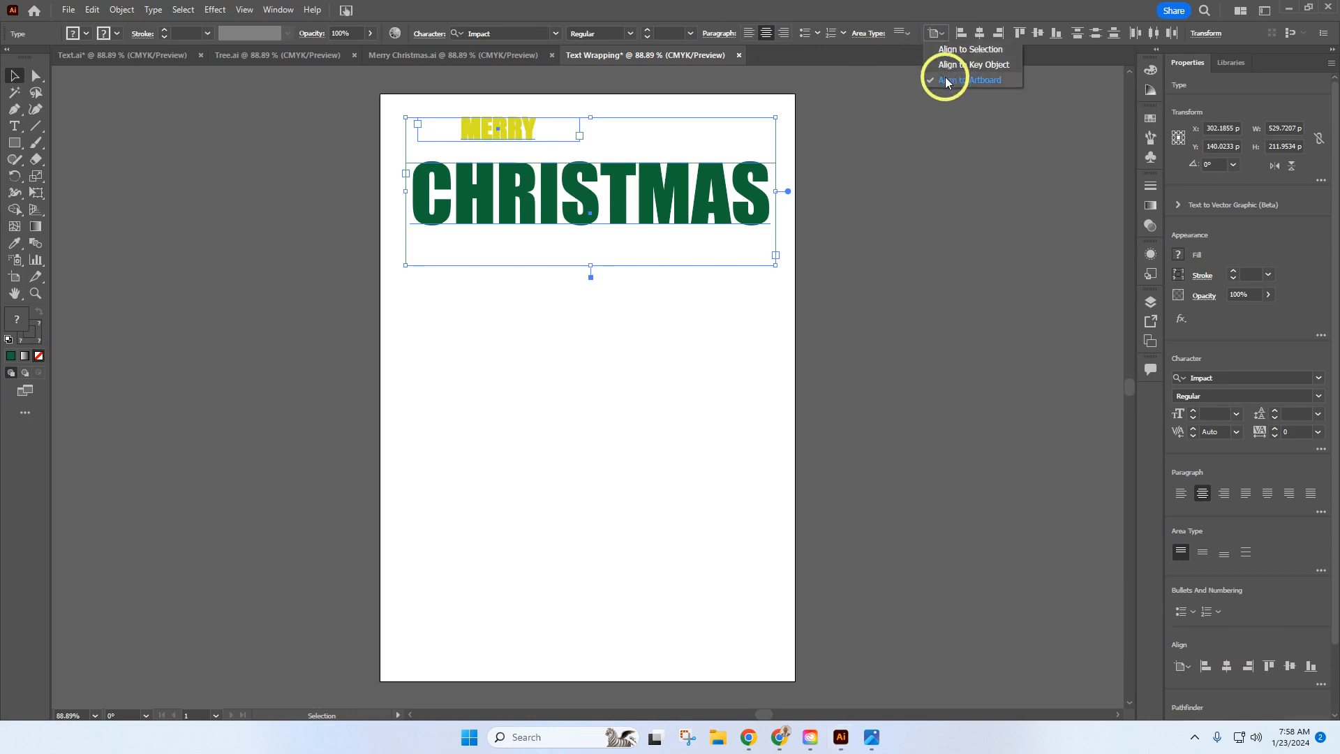
left_click(944, 81)
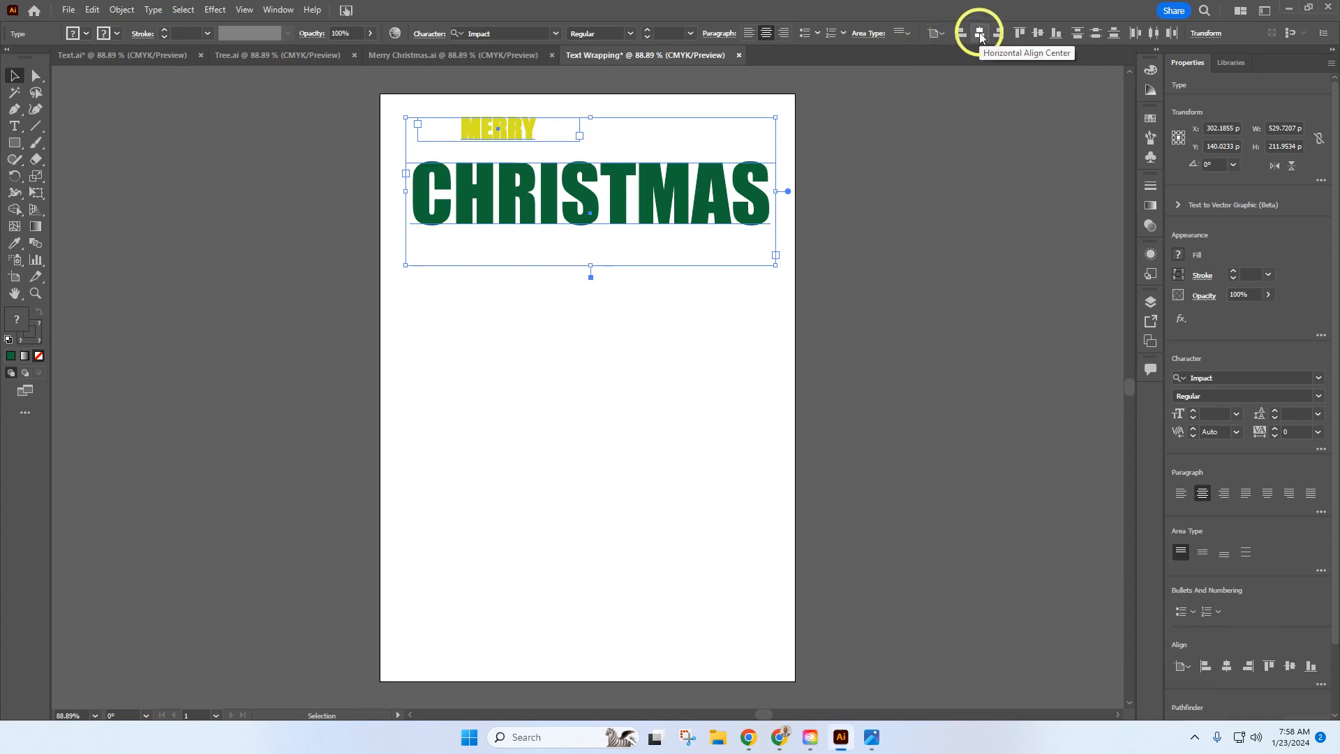
left_click(980, 33)
left_click(873, 311)
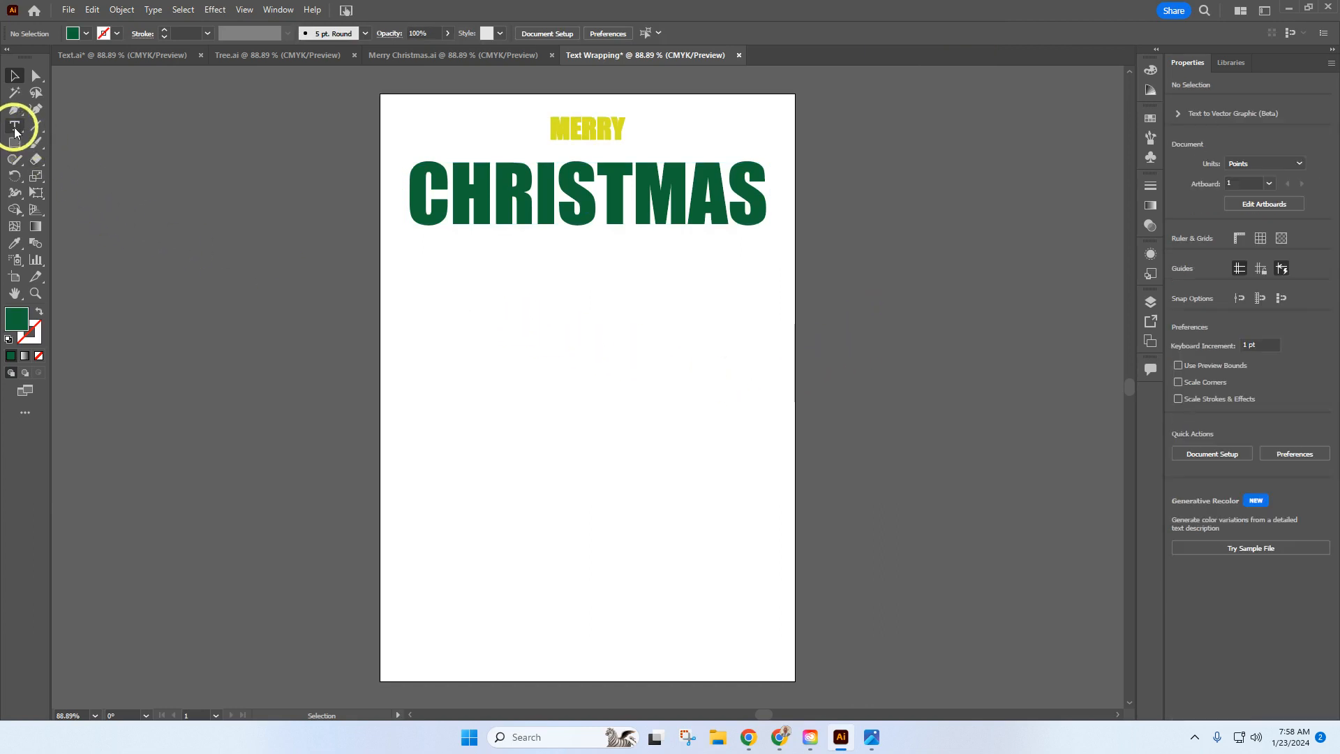
Step: Copy the entire poem text, from "Twas the night before Christmas" to "came with a bound.", in the Text.ai document
left_click(174, 62)
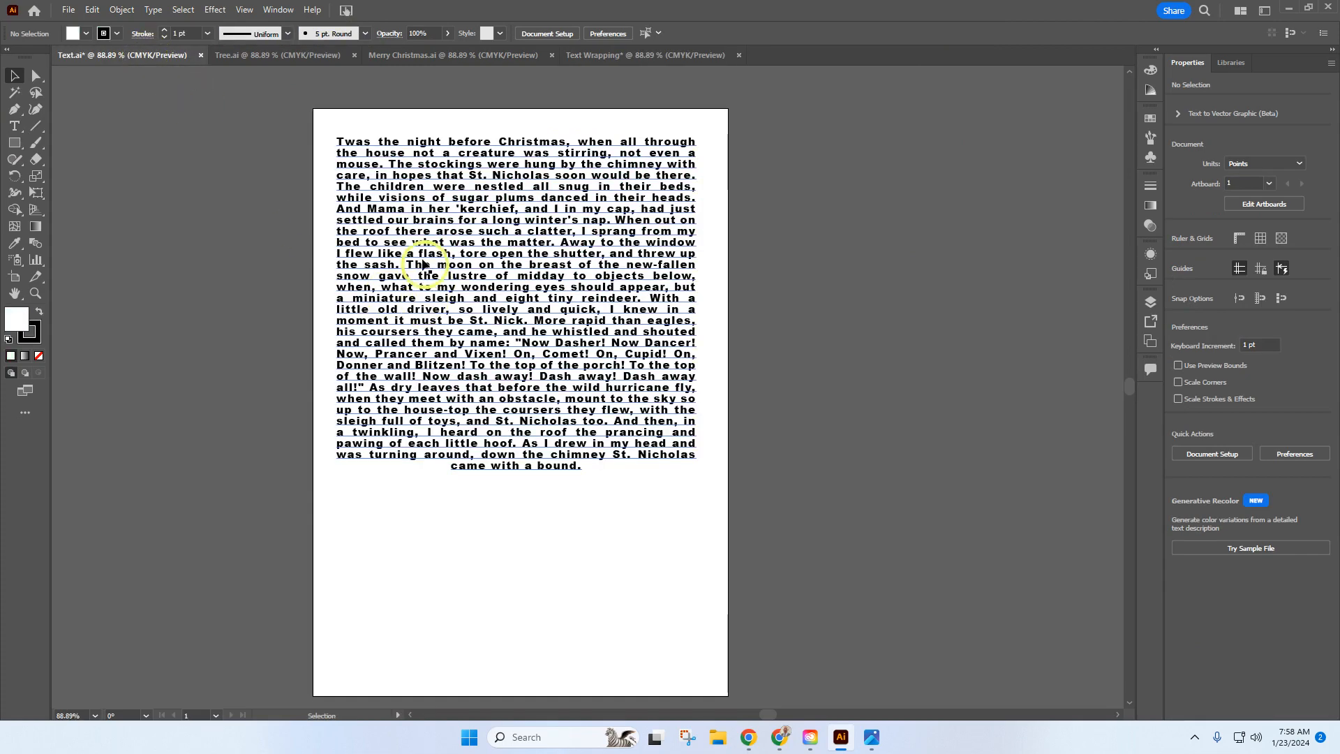
left_click(14, 125)
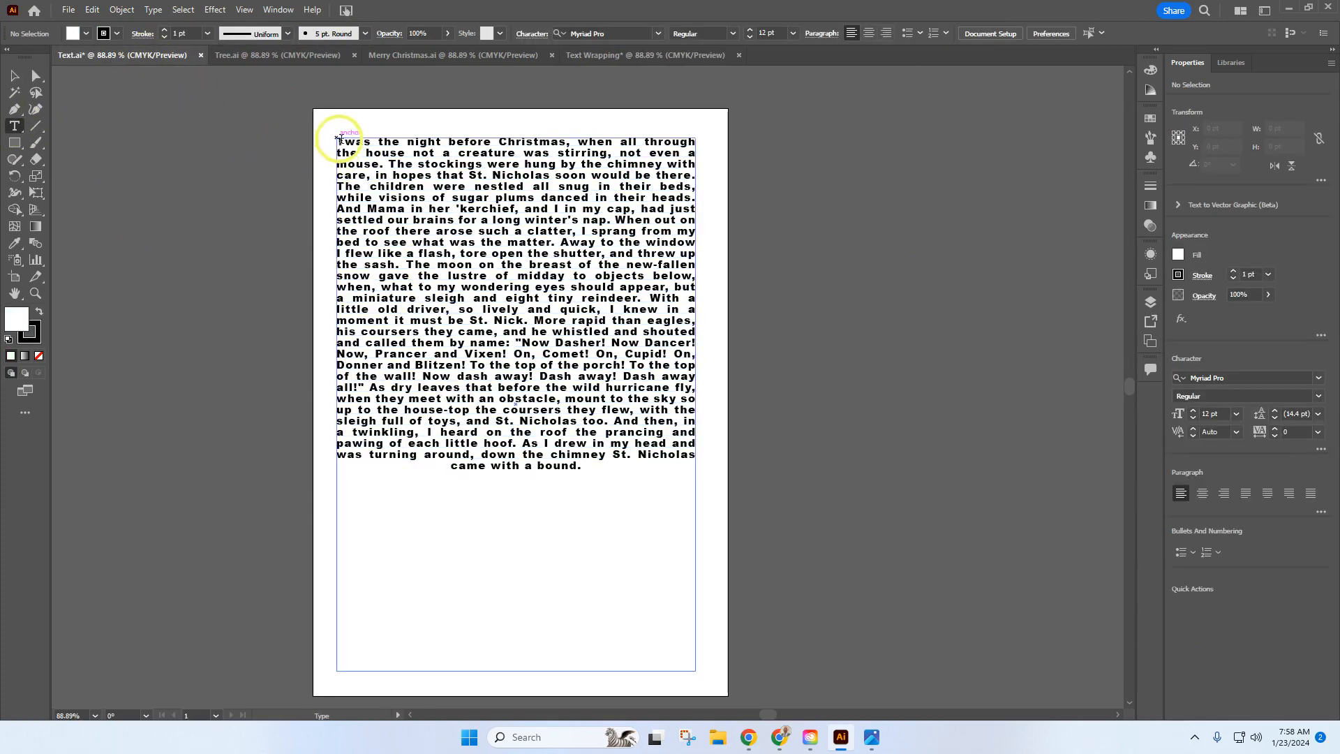
left_click_drag(338, 139, 583, 468)
key("ctrl+c")
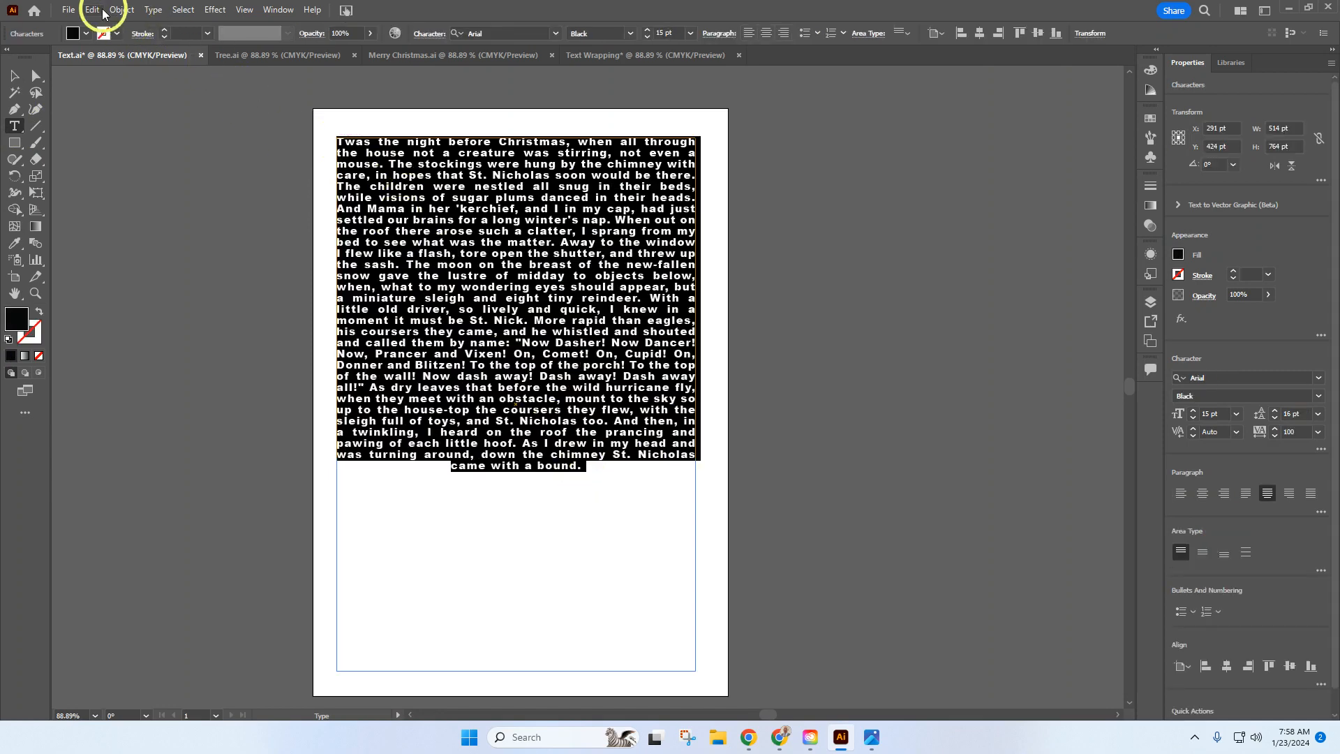
left_click(92, 10)
left_click(120, 79)
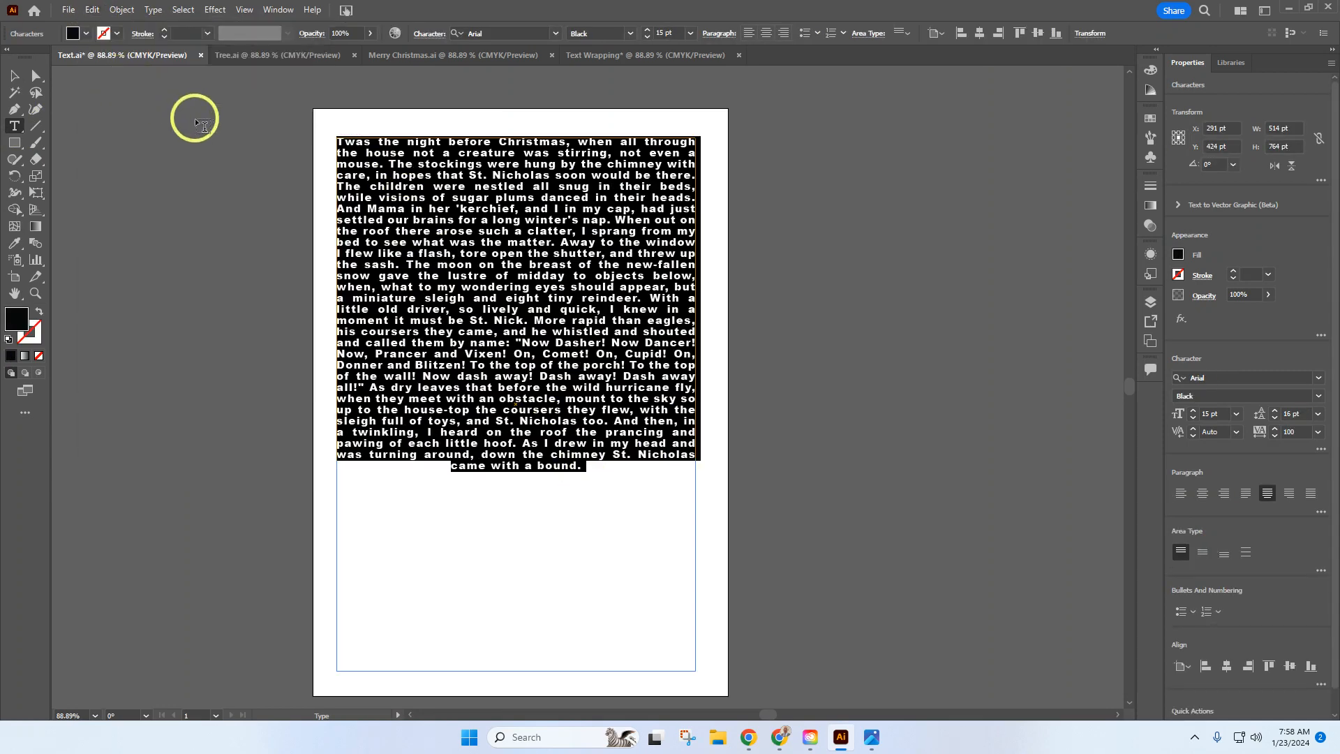
Step: Create an area text frame of about 536 × 548 pt below CHRISTMAS in Text Wrapping and replace its placeholder text with the copied poem
left_click(614, 57)
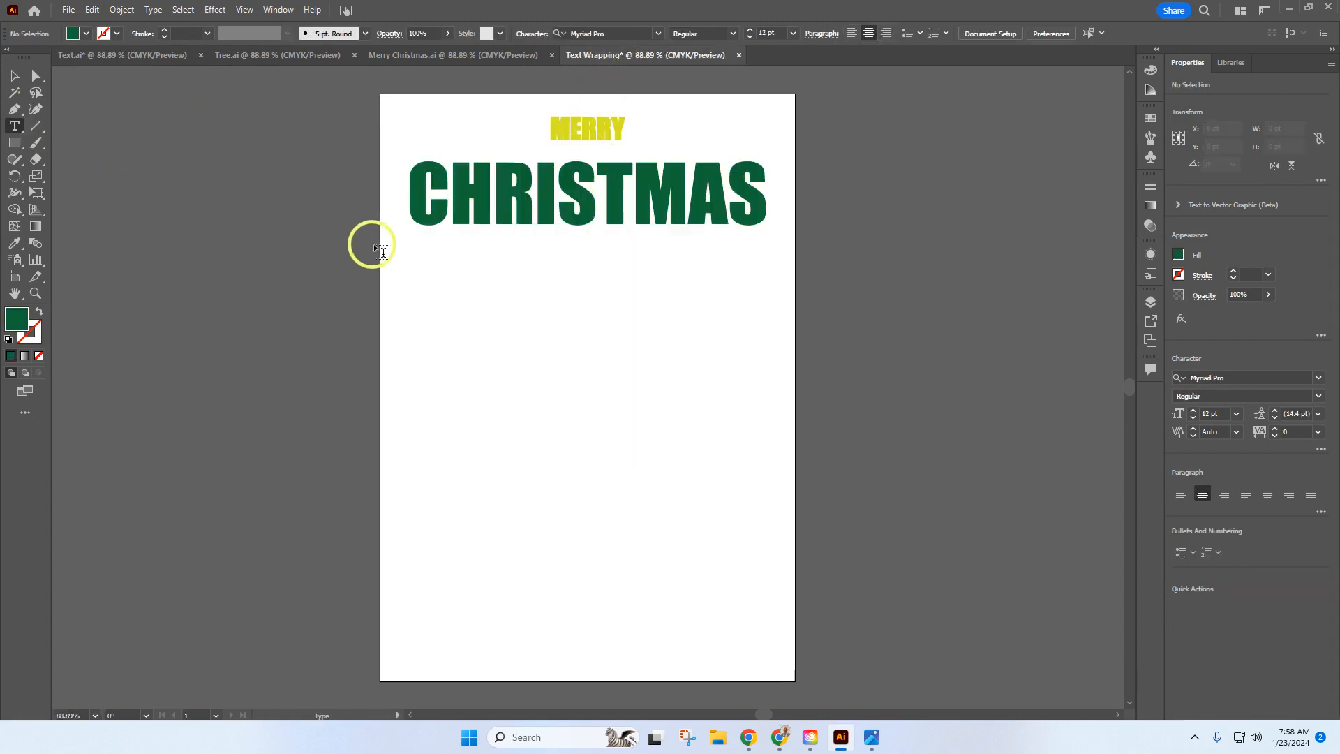
left_click_drag(404, 277, 779, 659)
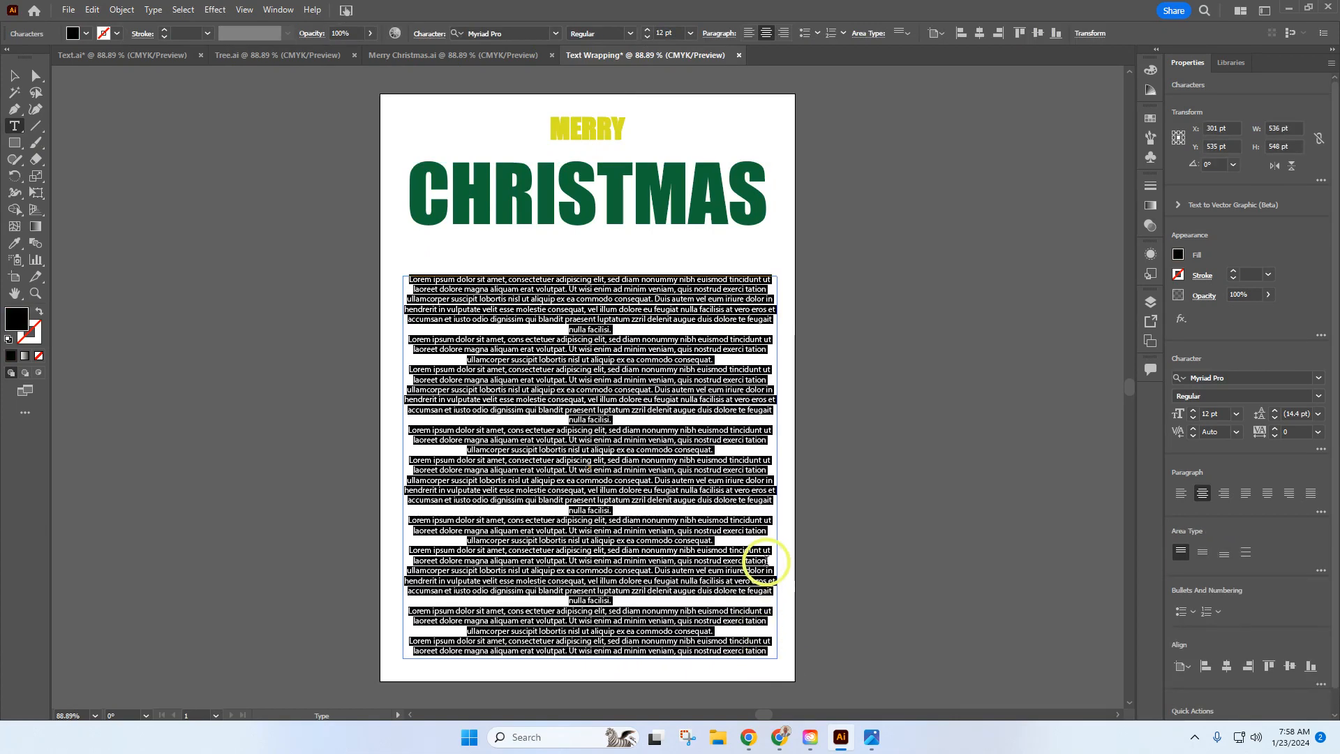
key("BackSpace")
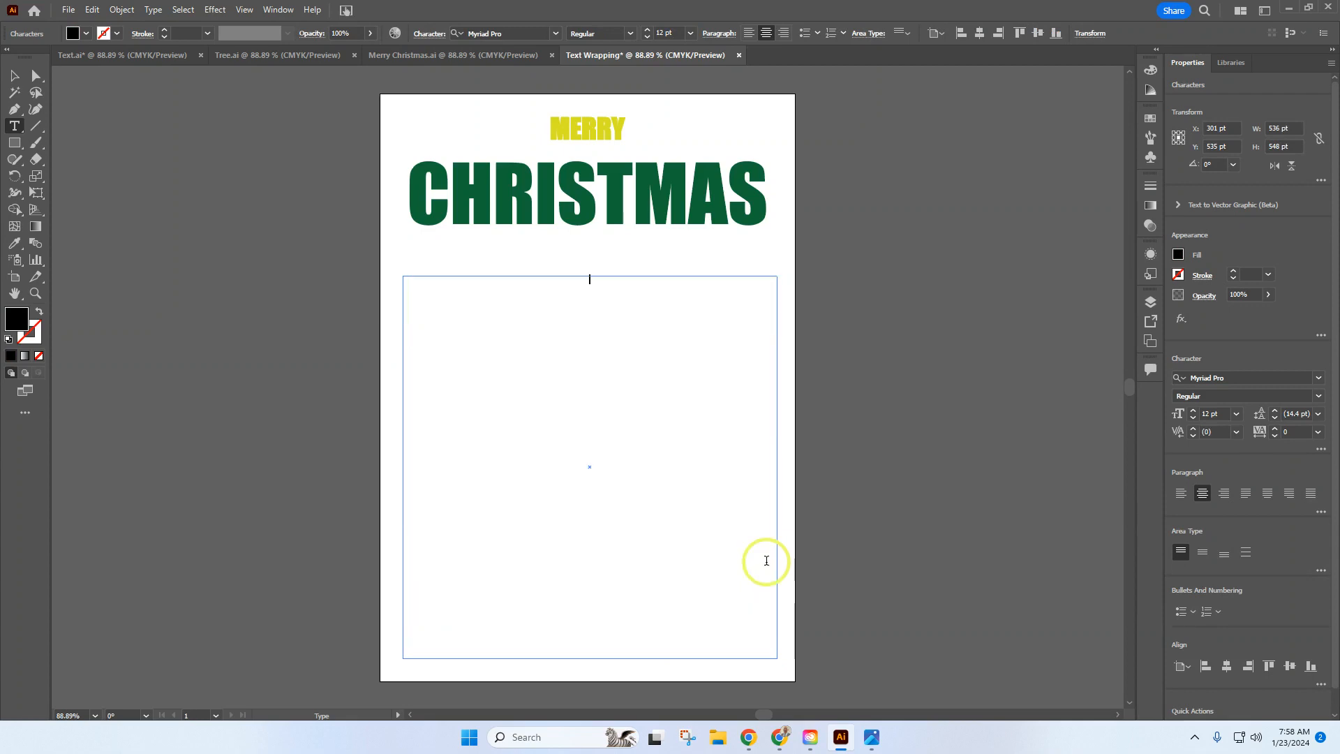
left_click(92, 10)
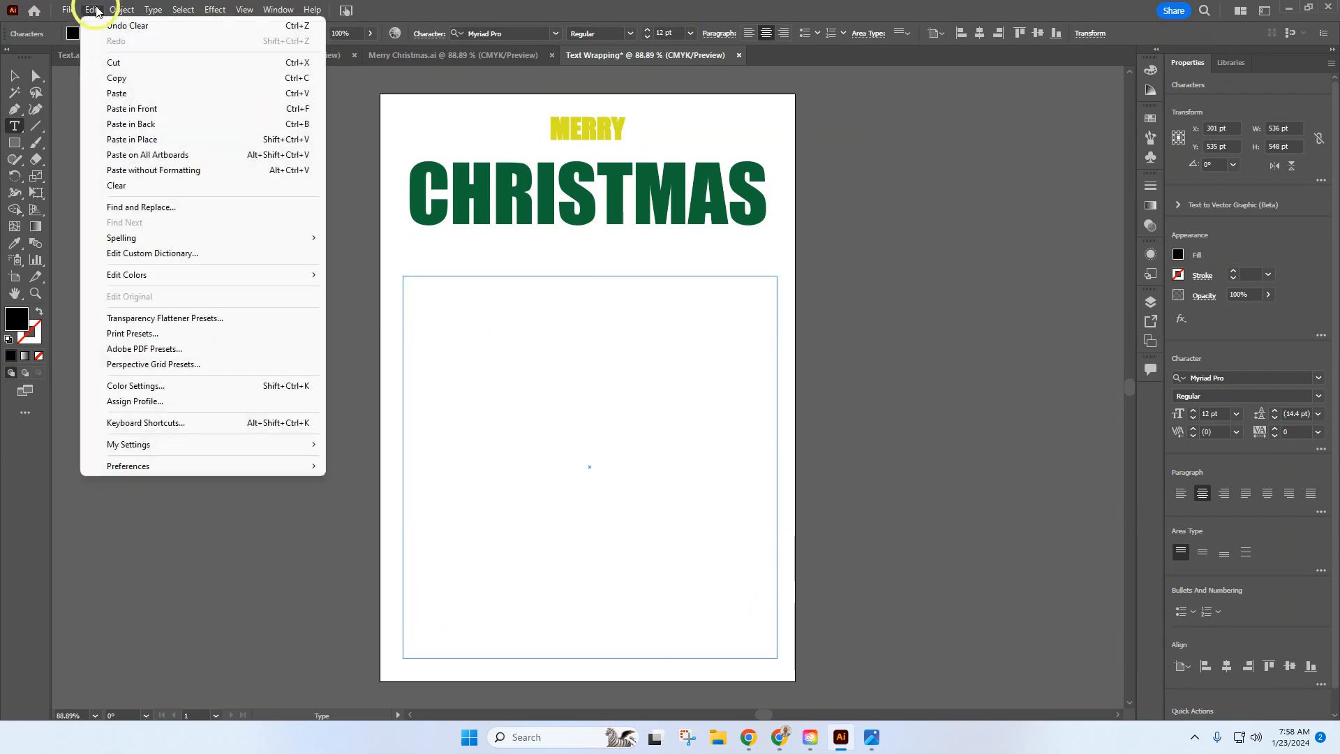
left_click(136, 92)
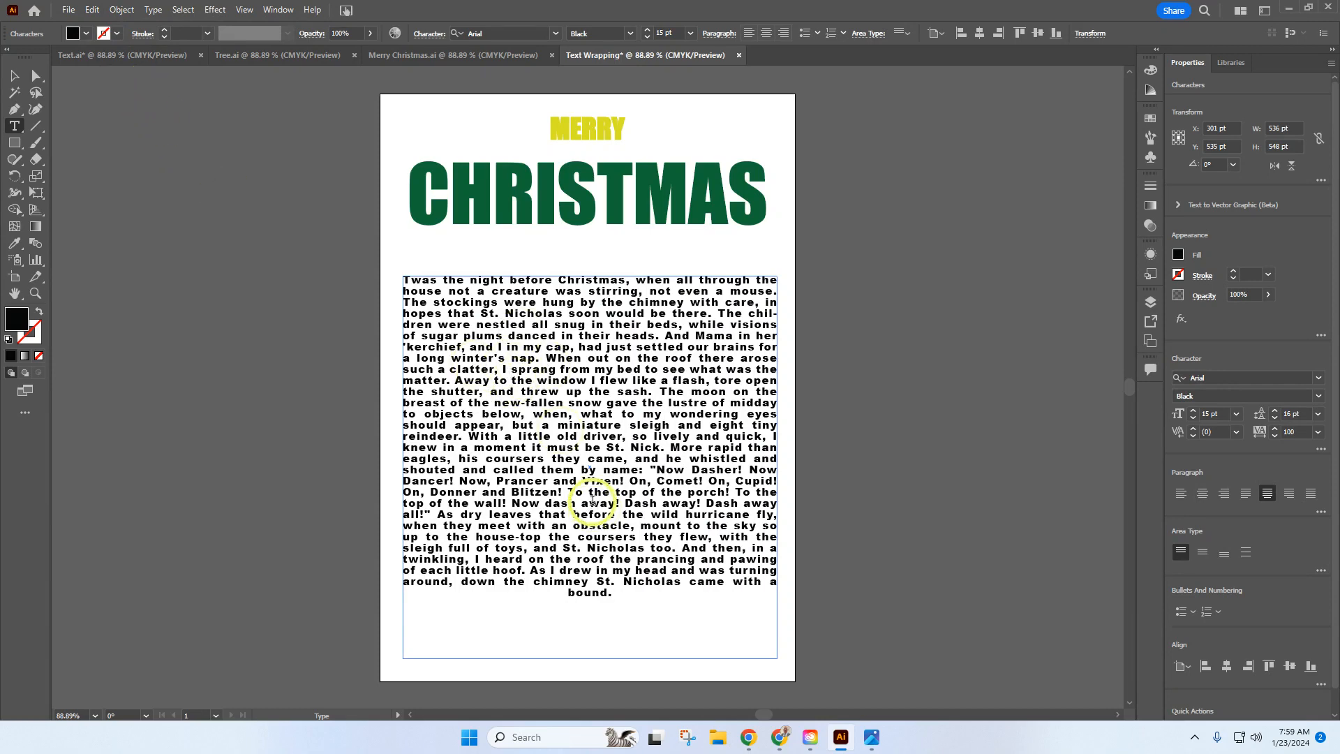
Step: Using Example.png as reference, set the poem's Area Type Options to 510 pt width, 600 pt height, 2 columns, 240 pt column span and 30 pt gutter
left_click(870, 739)
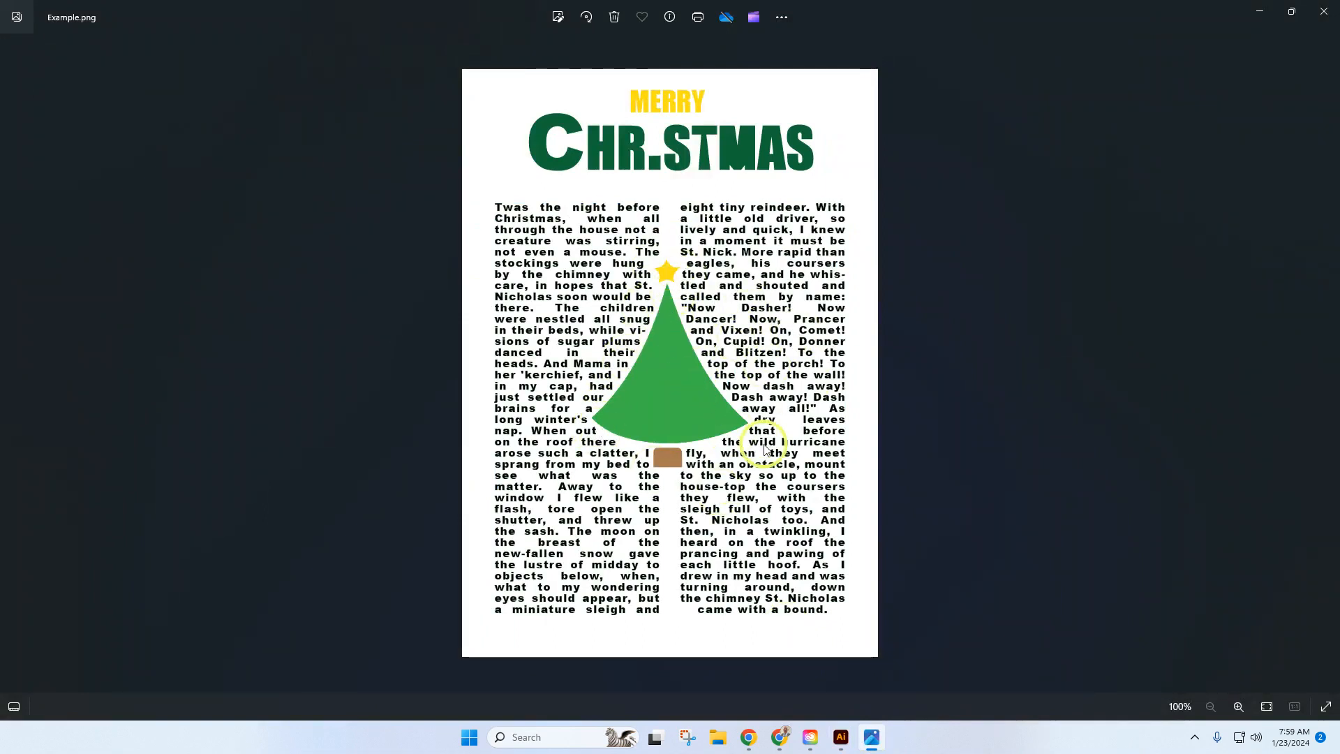
left_click(841, 733)
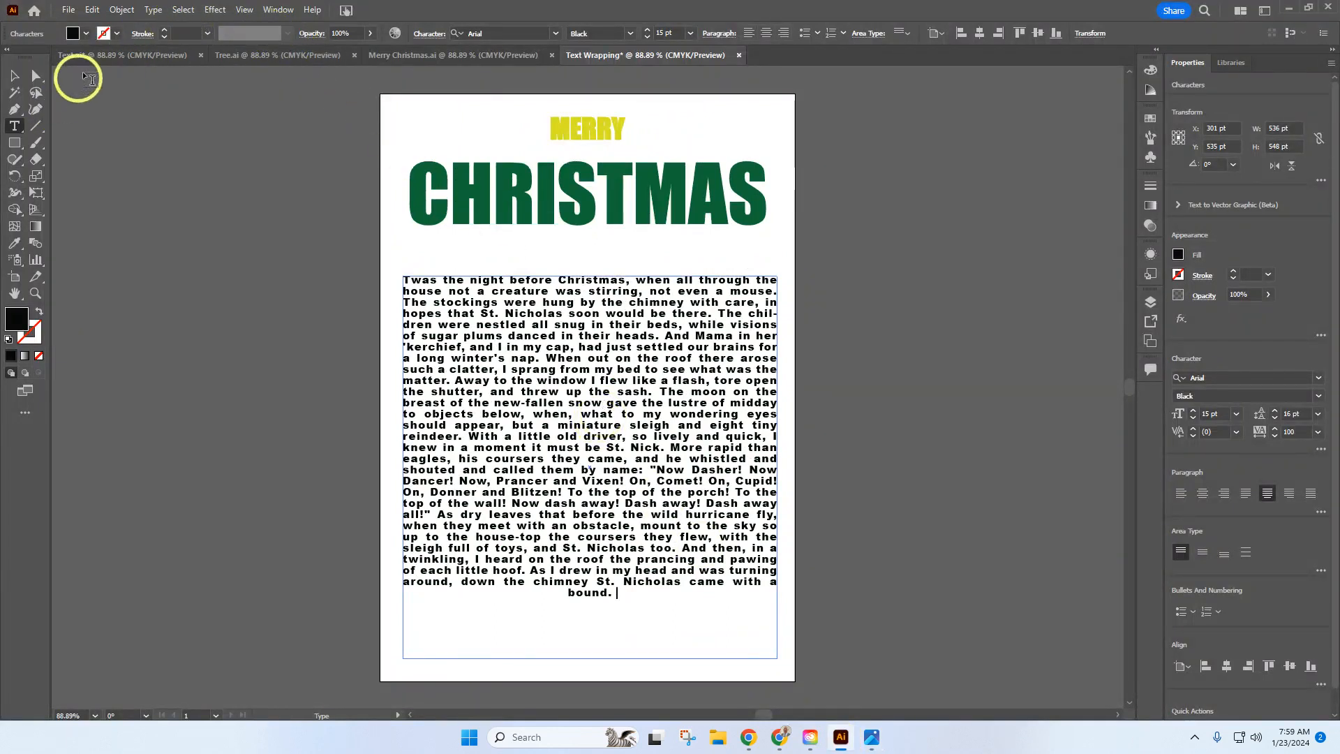
left_click(156, 11)
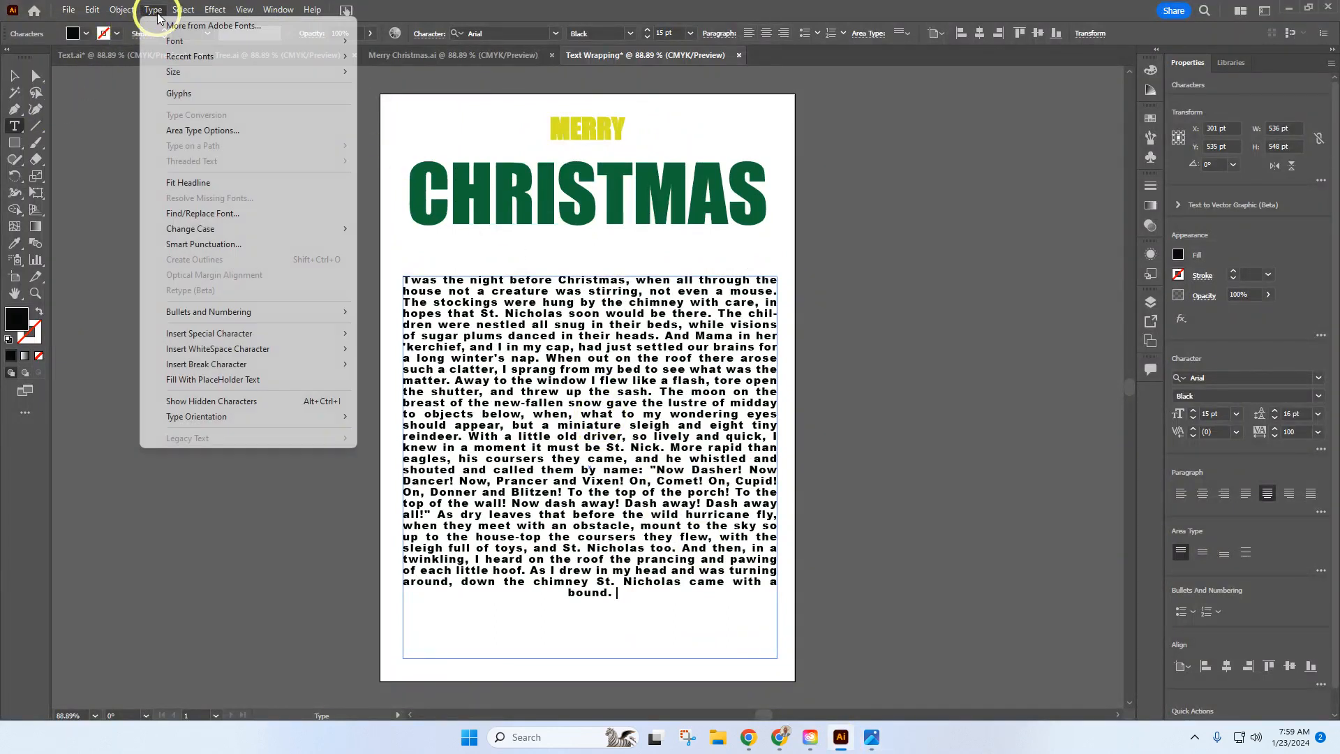
left_click(214, 133)
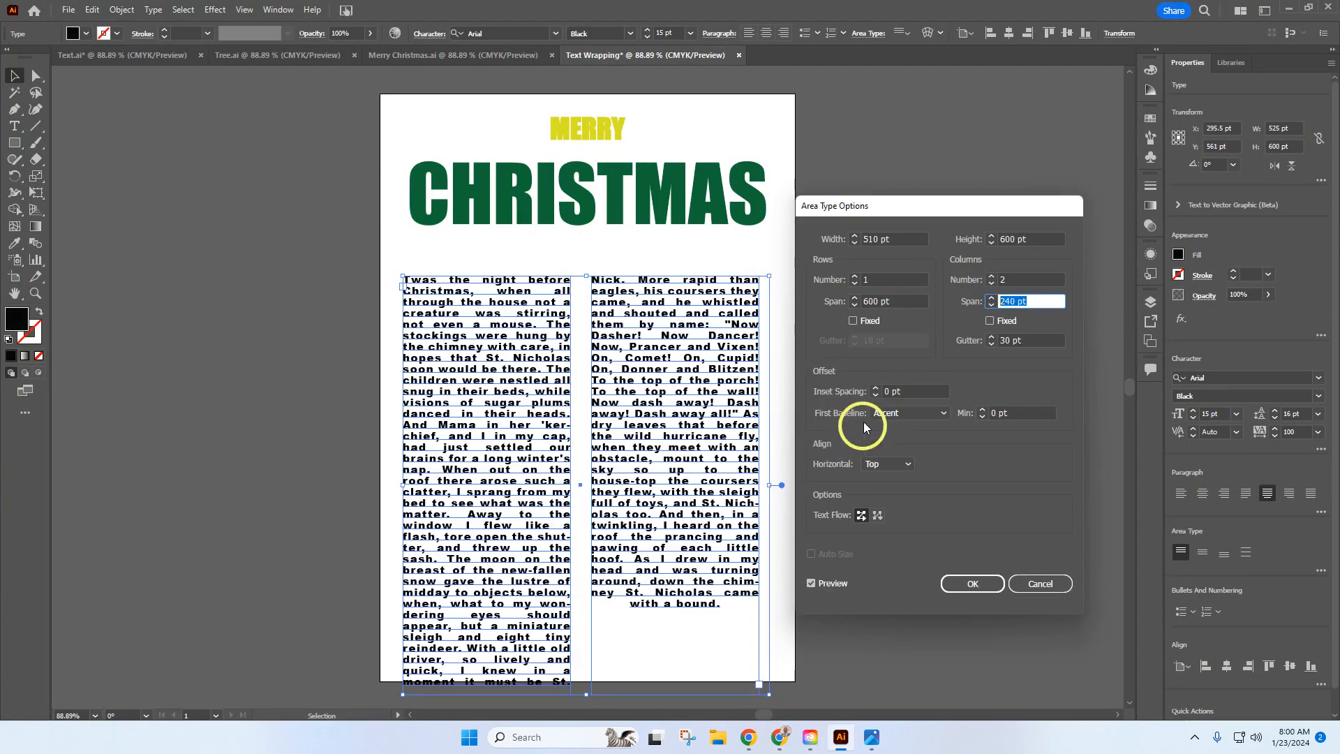
left_click(897, 304)
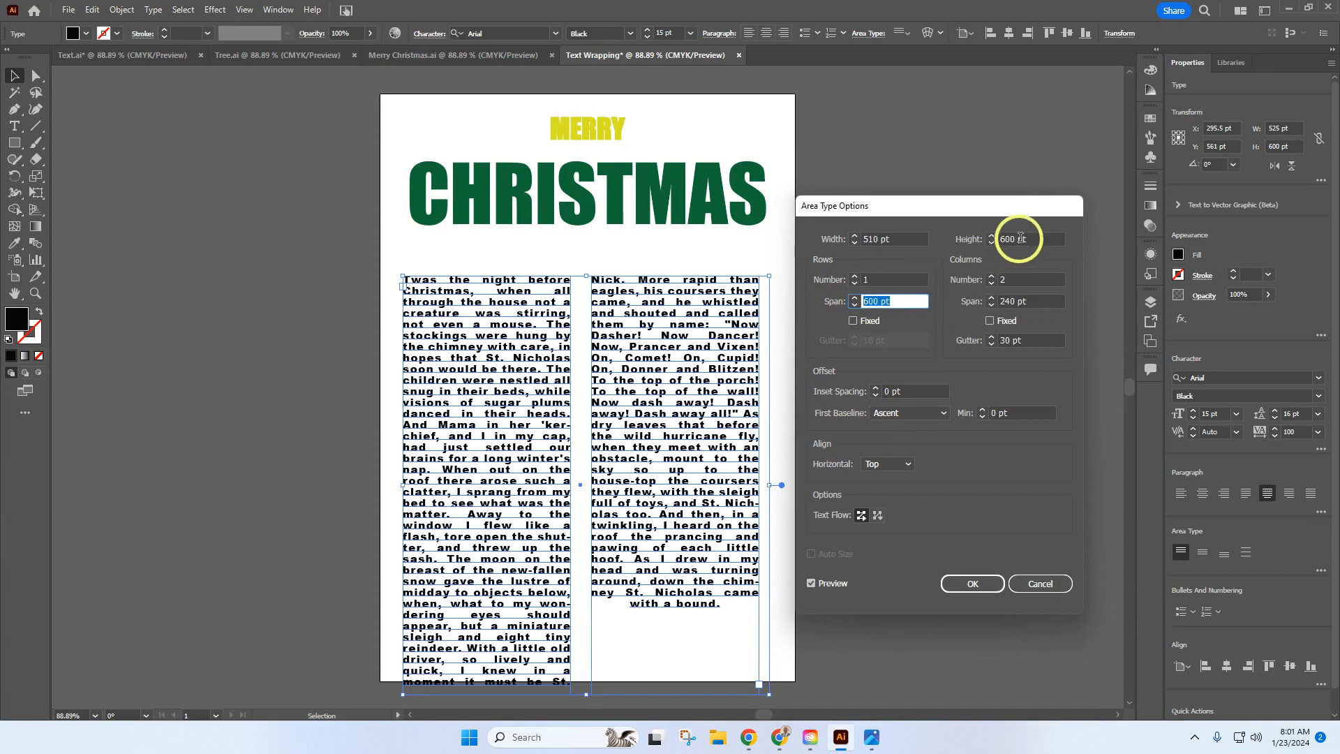
left_click(1025, 238)
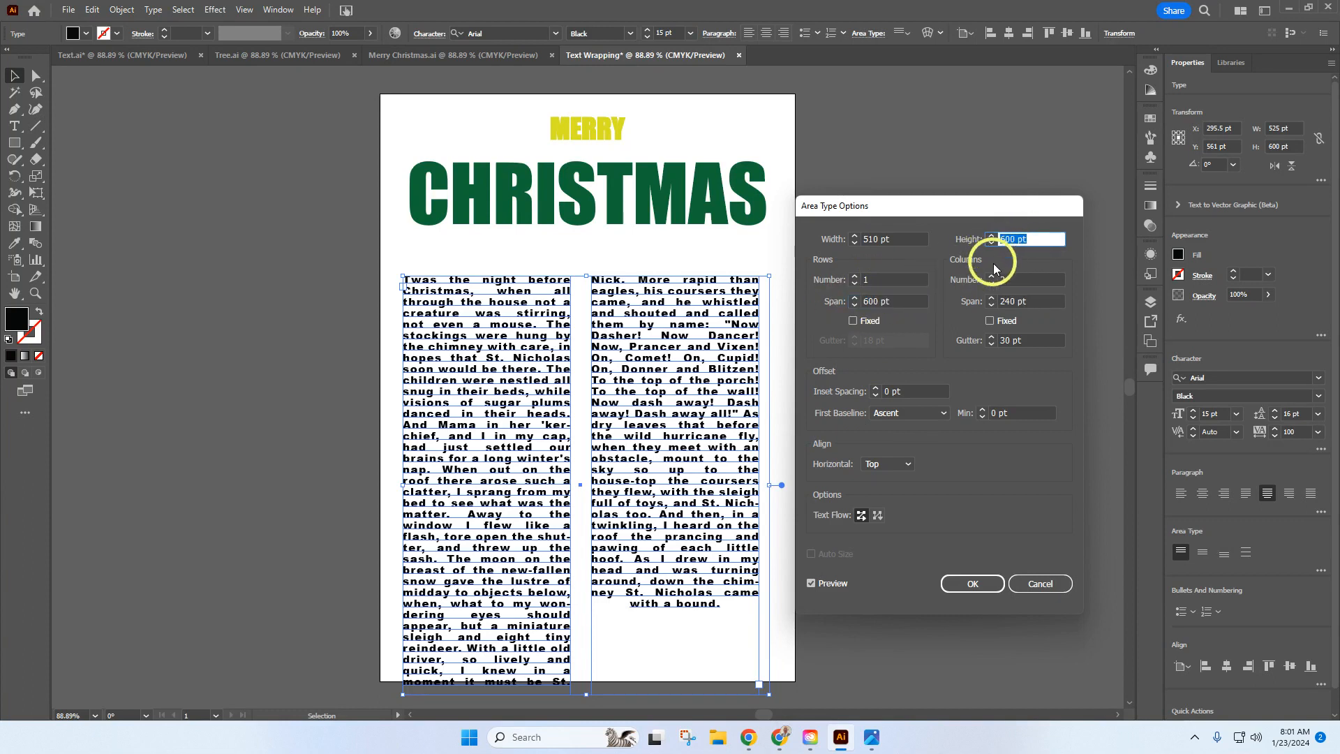
left_click(1010, 282)
left_click(1028, 301)
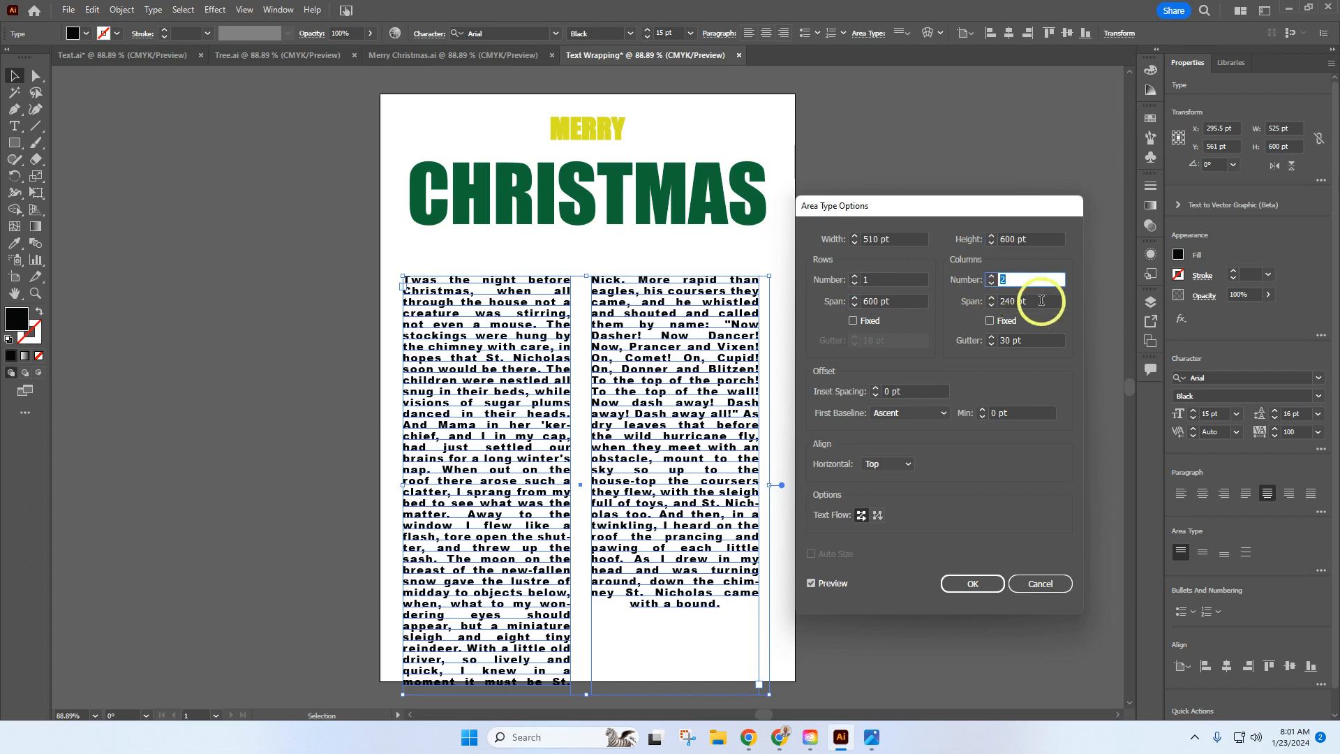
left_click(1026, 302)
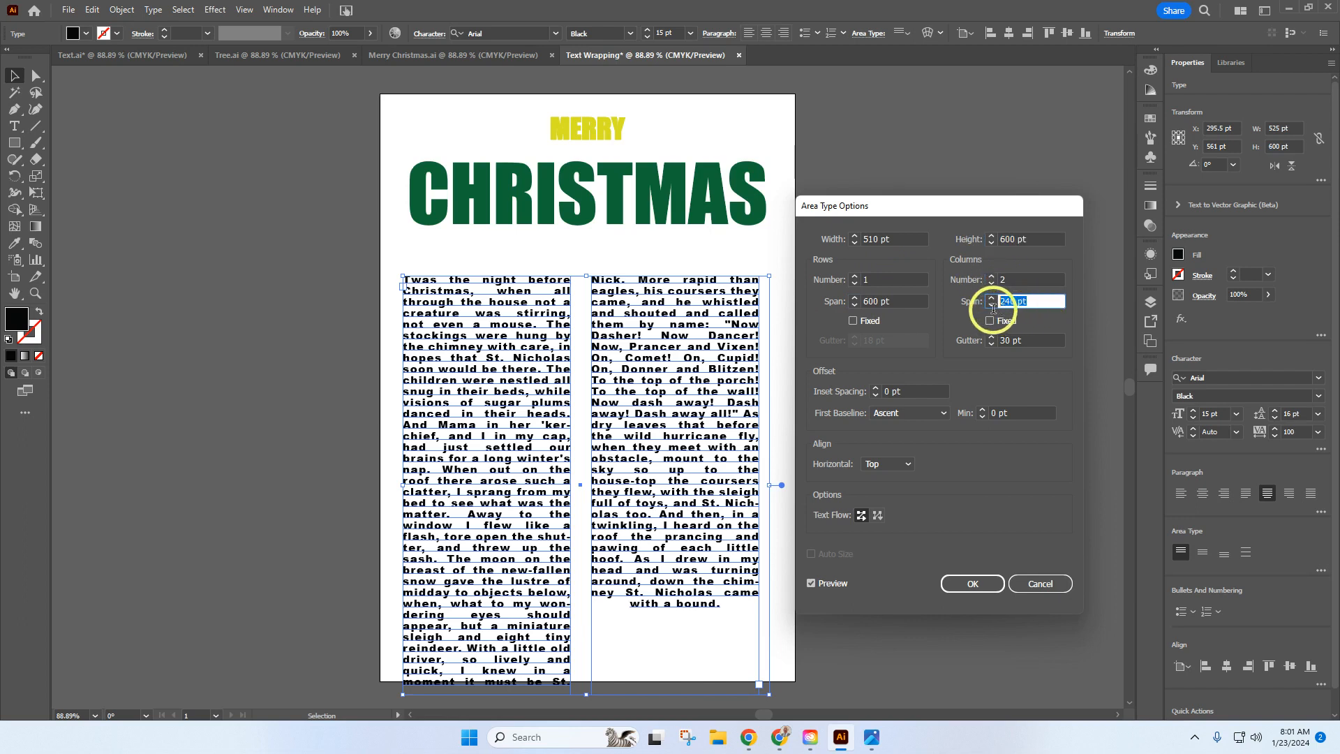
left_click(1026, 339)
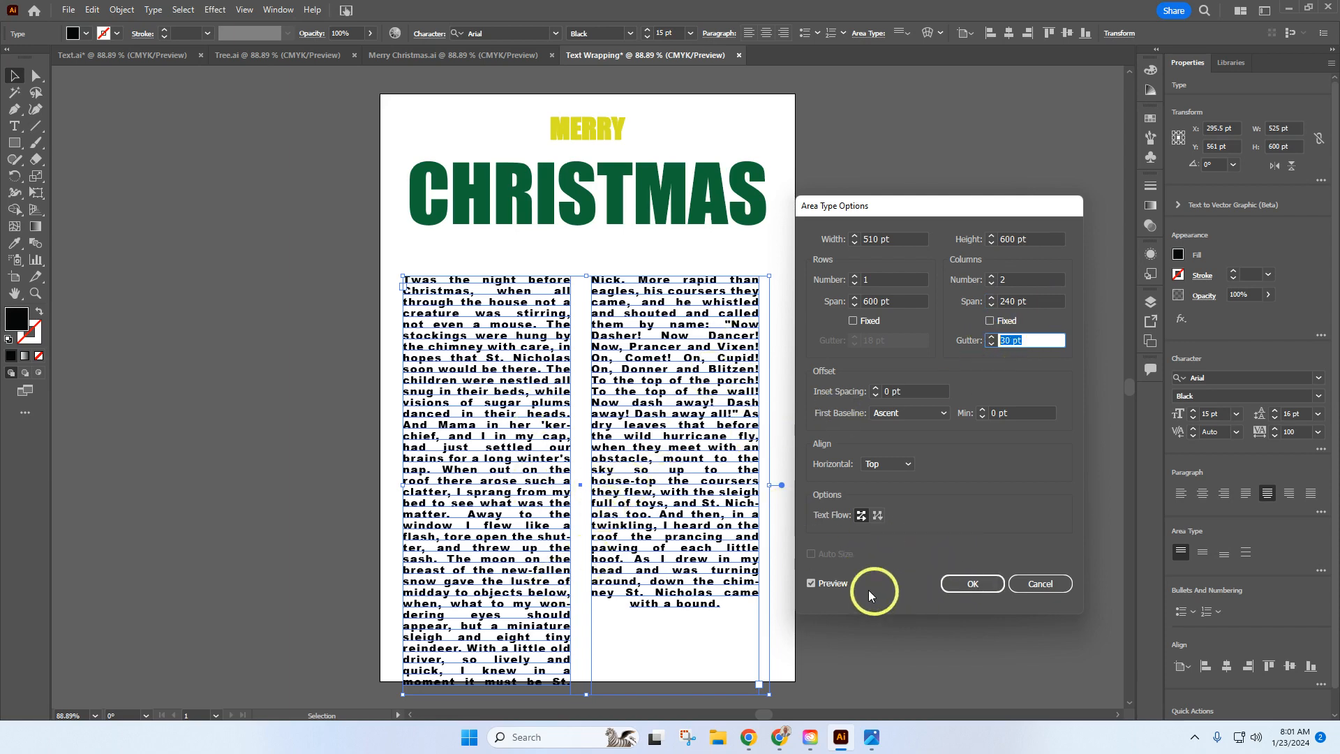
left_click(811, 584)
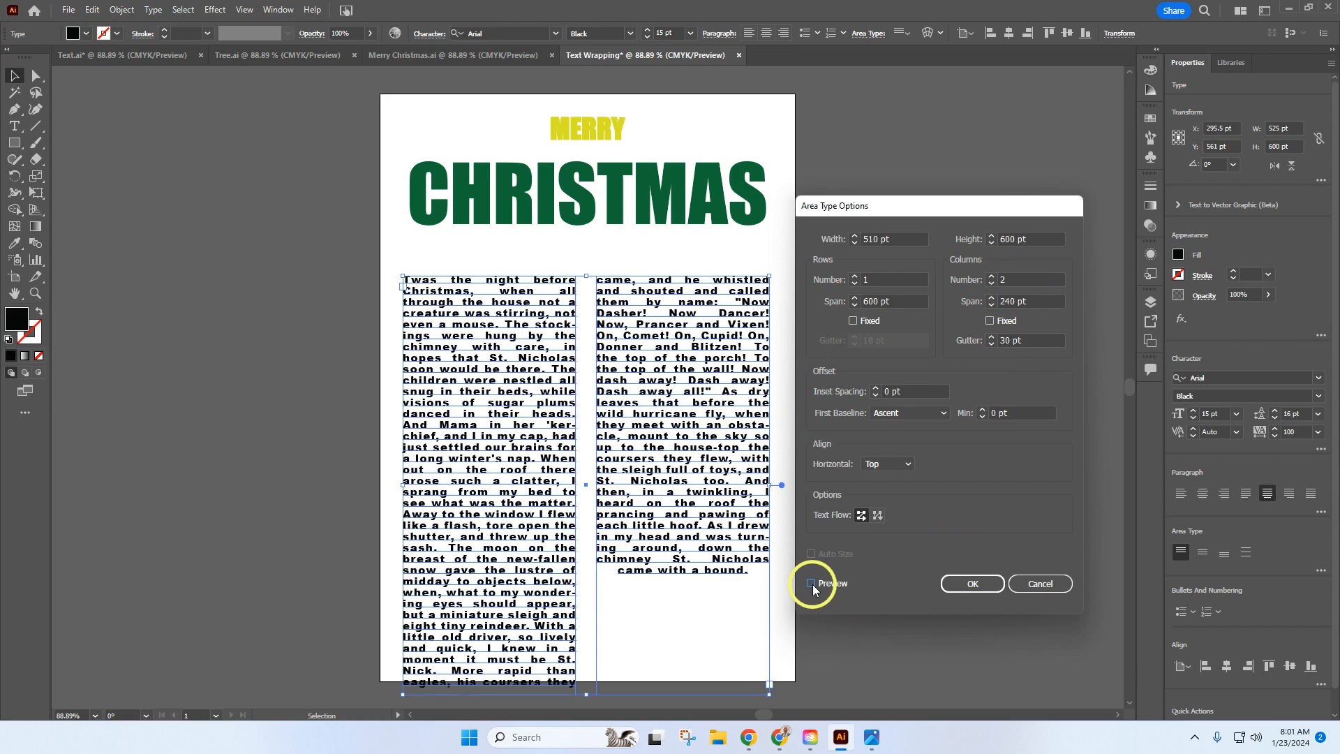
left_click(813, 584)
left_click(970, 583)
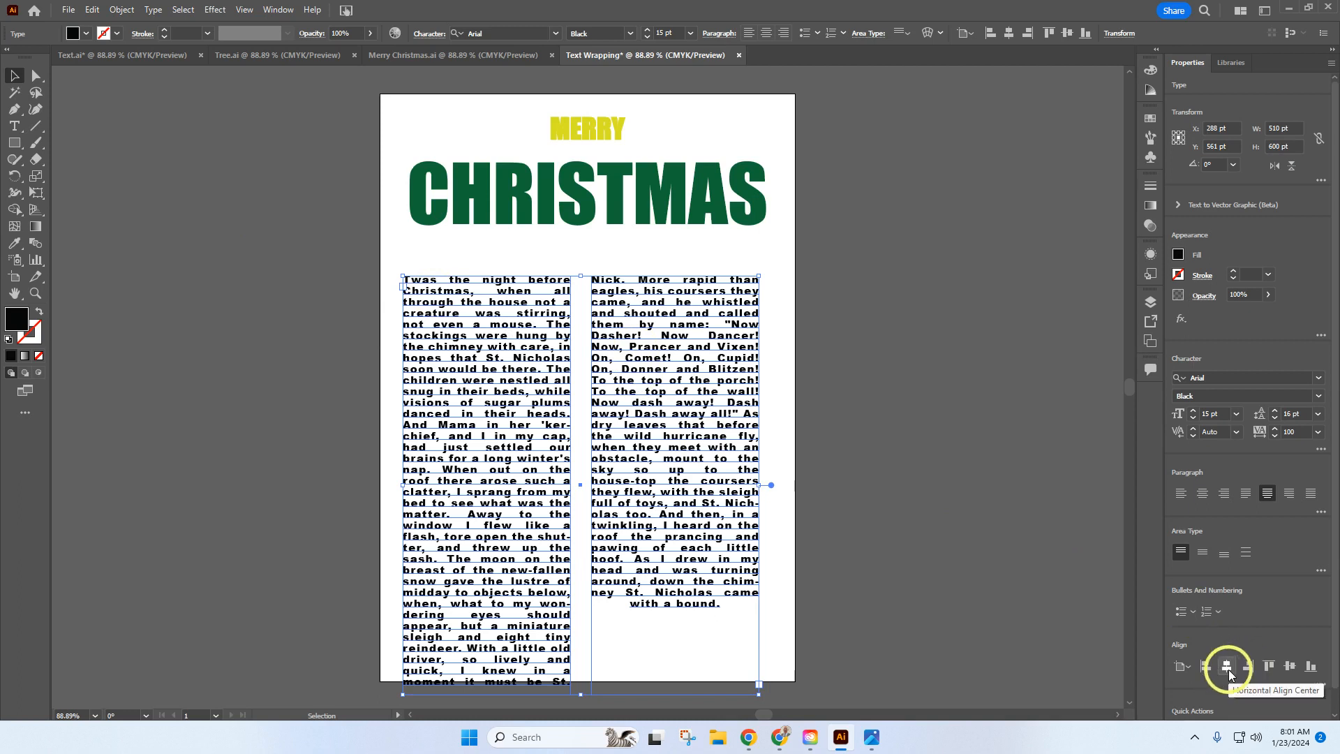
Step: Center the two-column poem text frame horizontally on the artboard
left_click(1187, 671)
left_click(1187, 670)
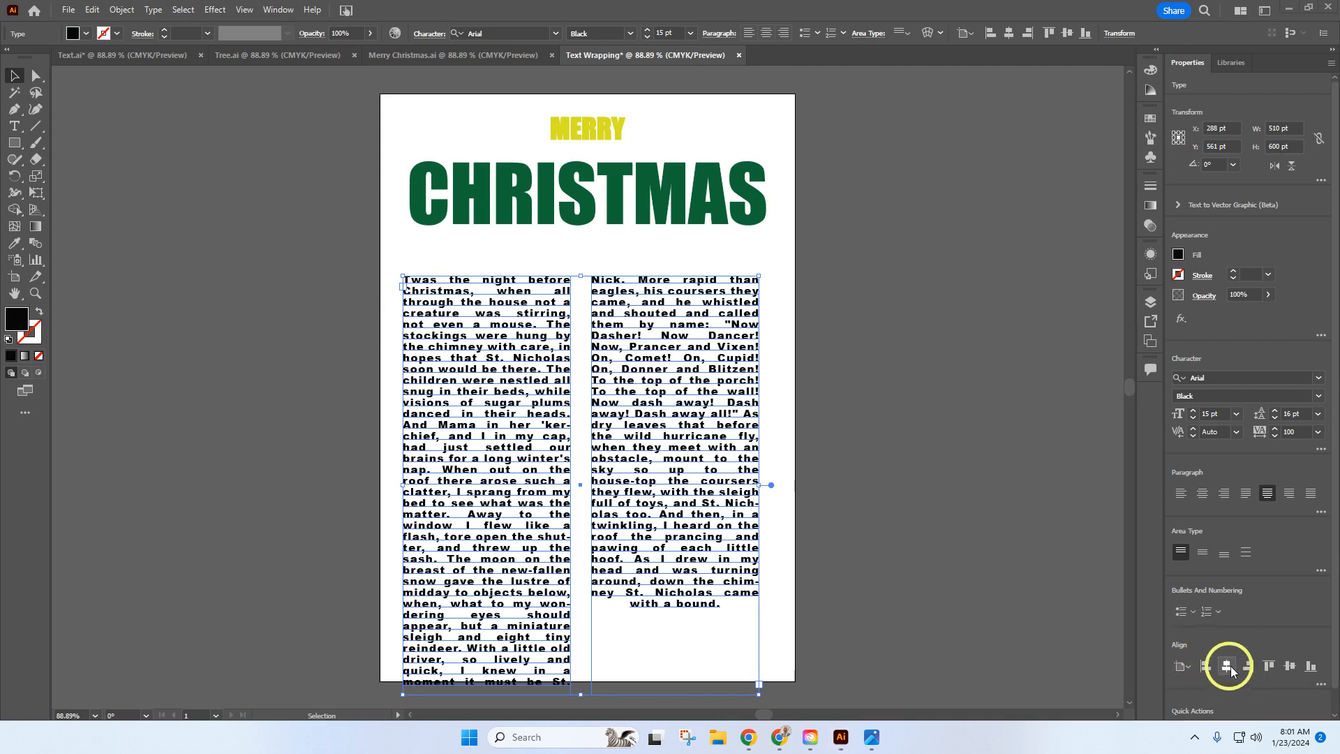
left_click(1229, 666)
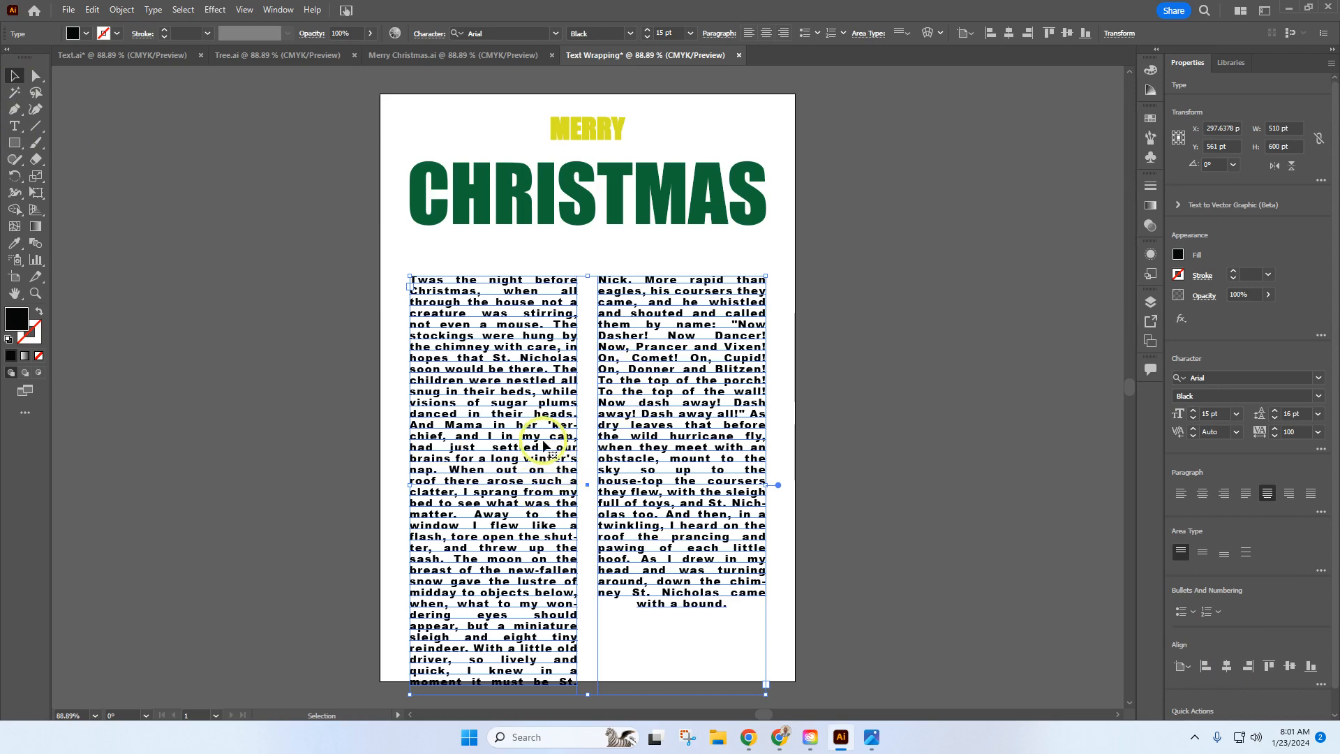
Step: Move the two-column poem text frame straight up about 43 pt, closer beneath CHRISTMAS, and deselect it
left_click_drag(544, 447, 547, 416)
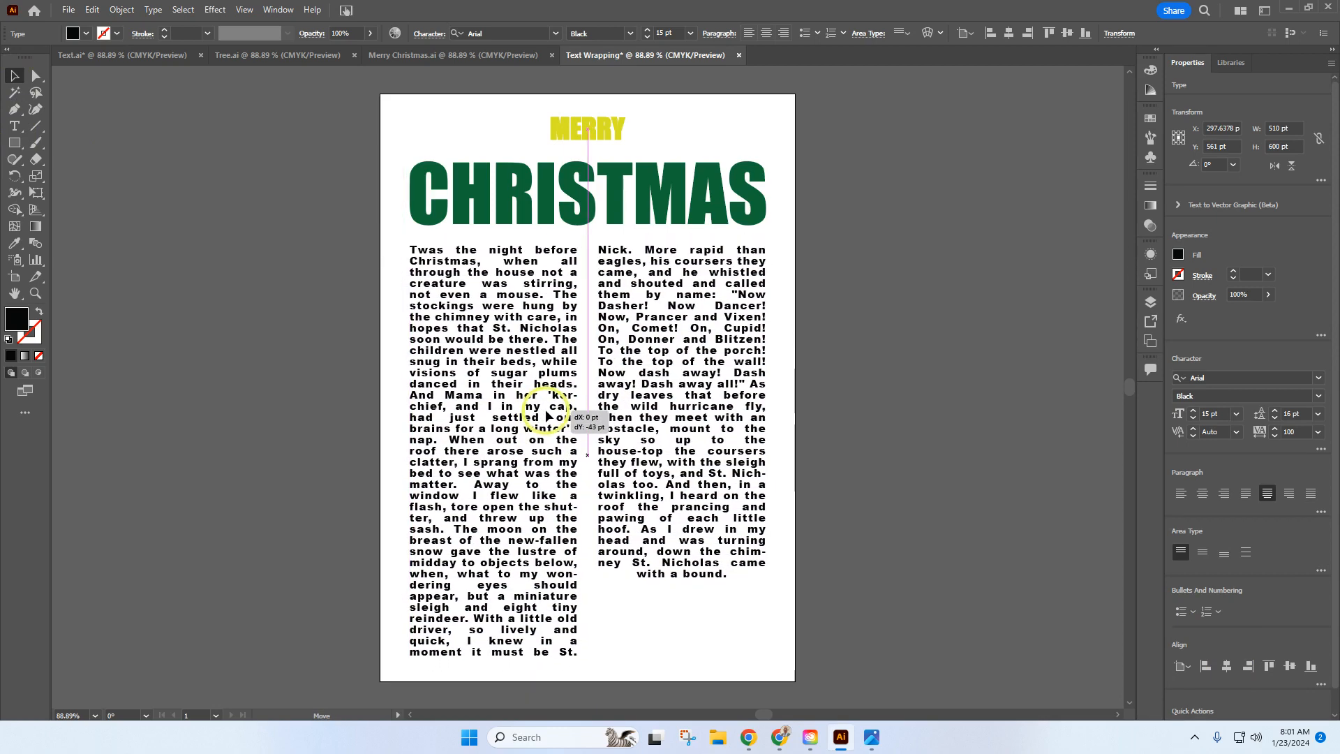
left_click(983, 387)
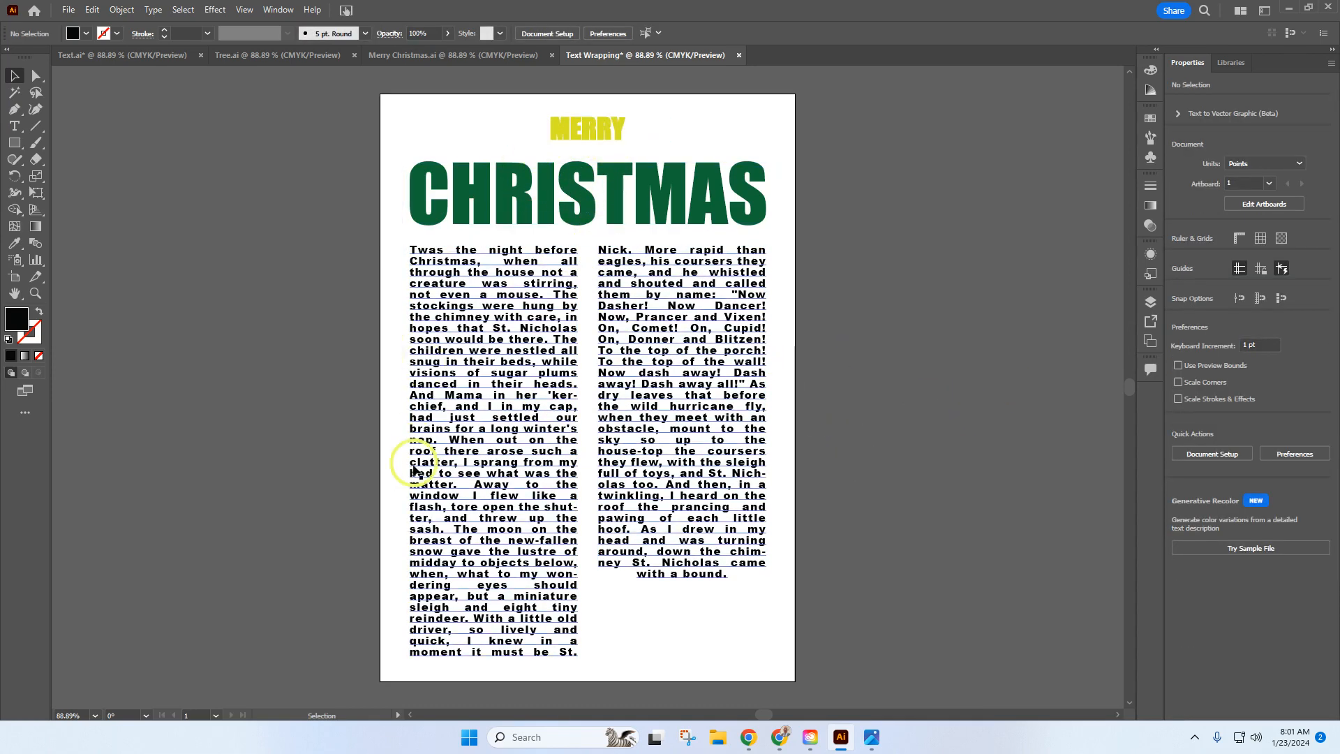
Step: Copy the Christmas tree group from the Tree.ai document and paste it over the poem in the Text Wrapping document
left_click(284, 54)
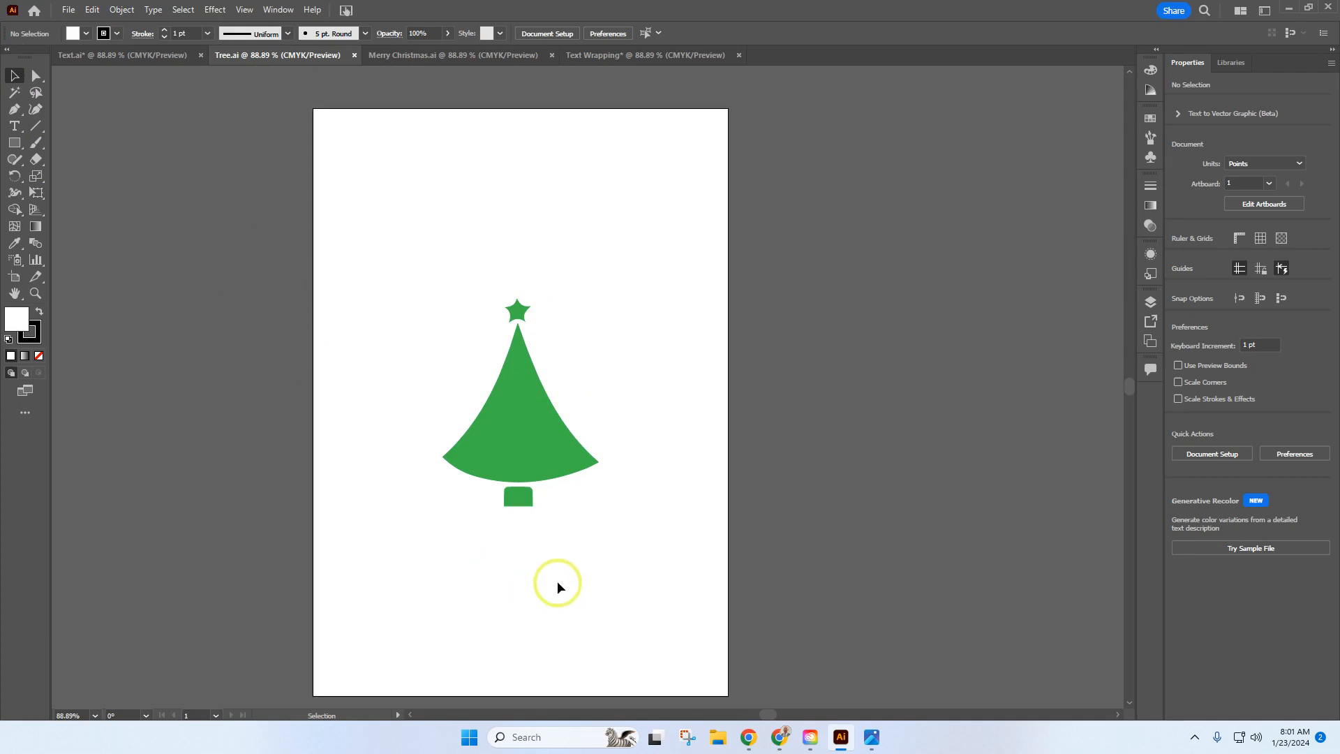
left_click(534, 476)
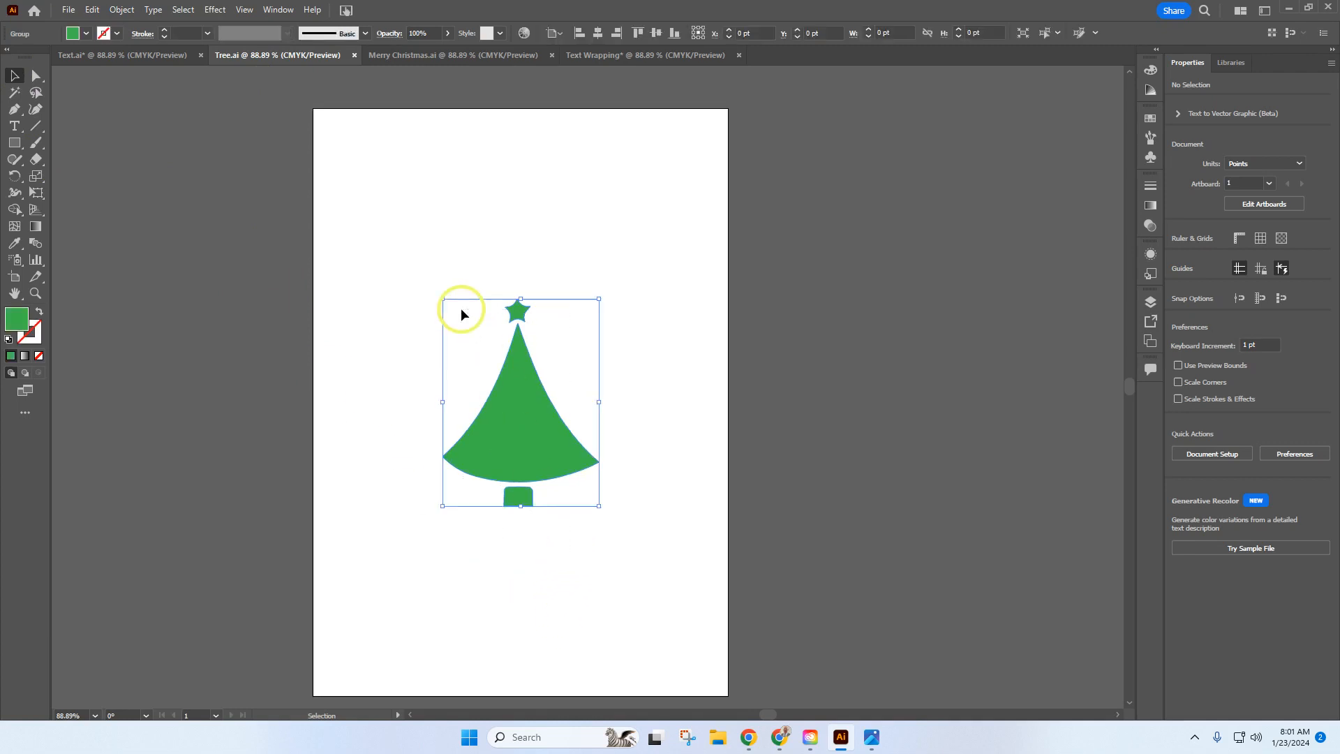
left_click(90, 9)
left_click(135, 81)
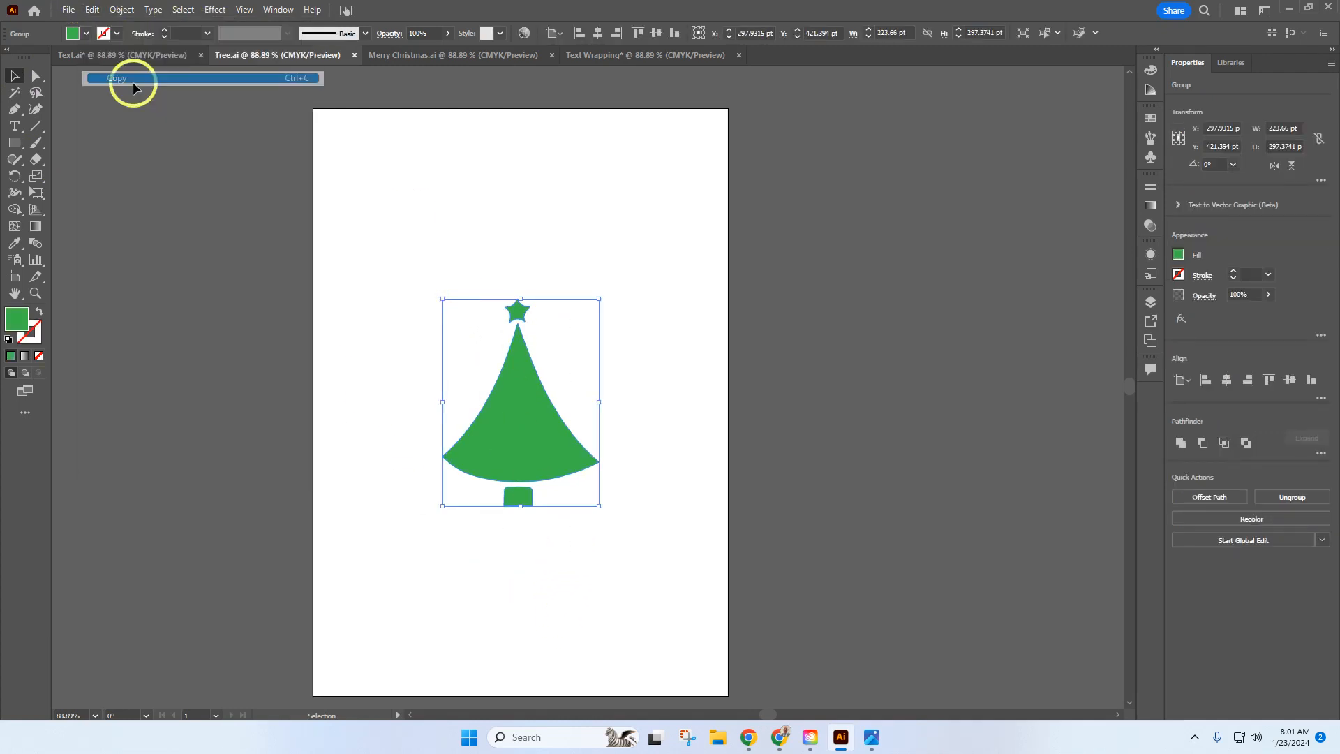
left_click(635, 56)
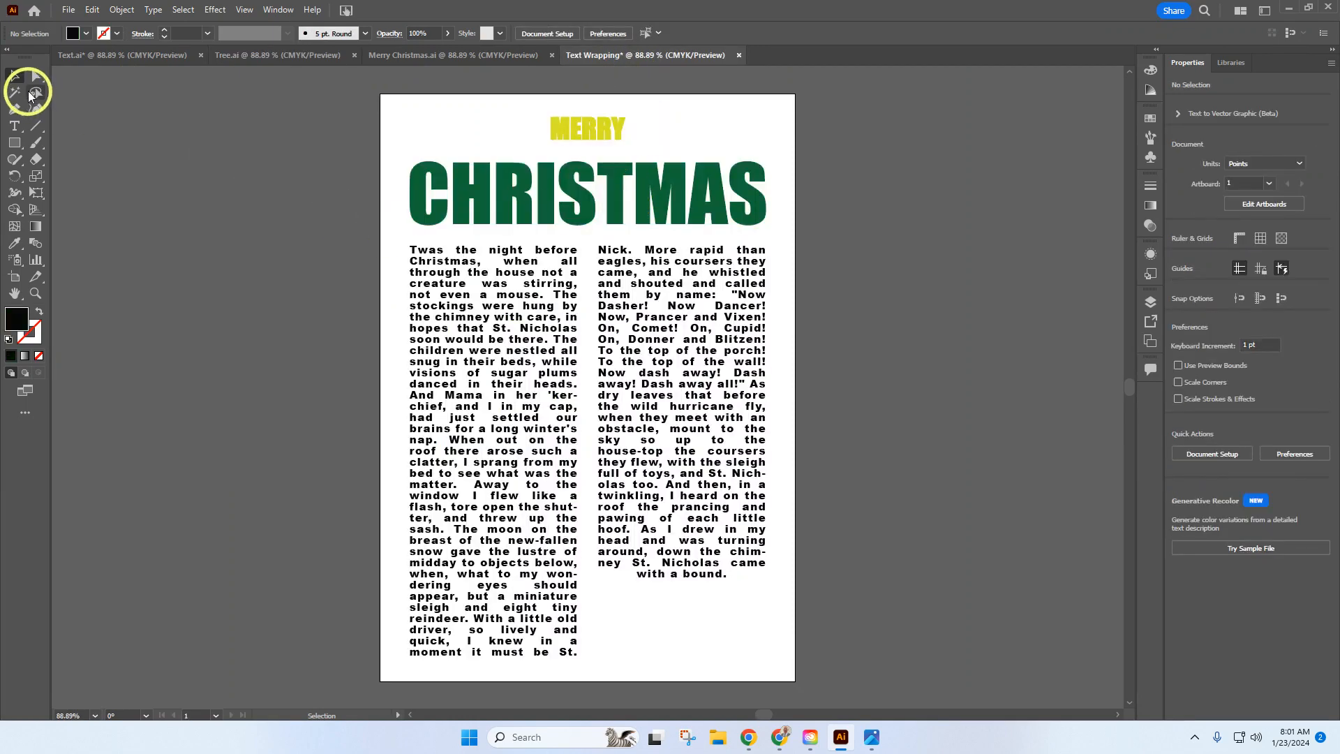
left_click(91, 9)
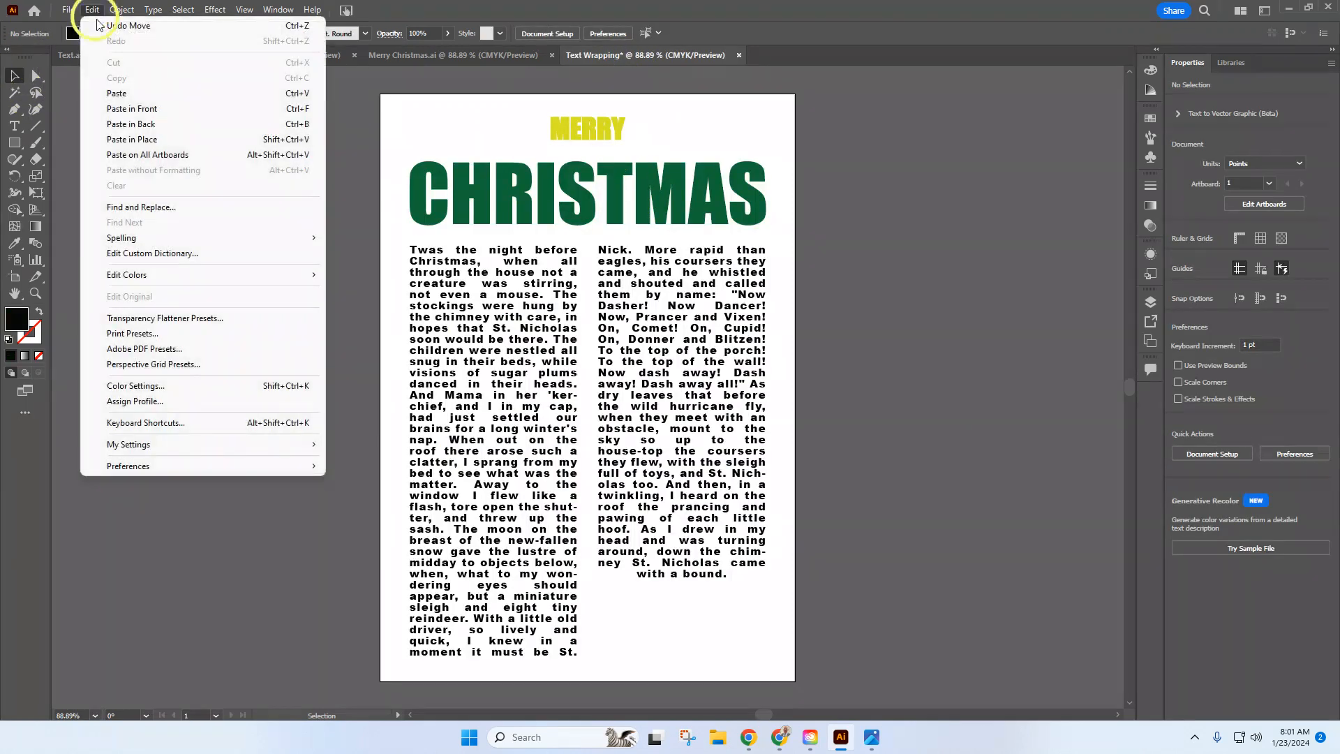
left_click(140, 95)
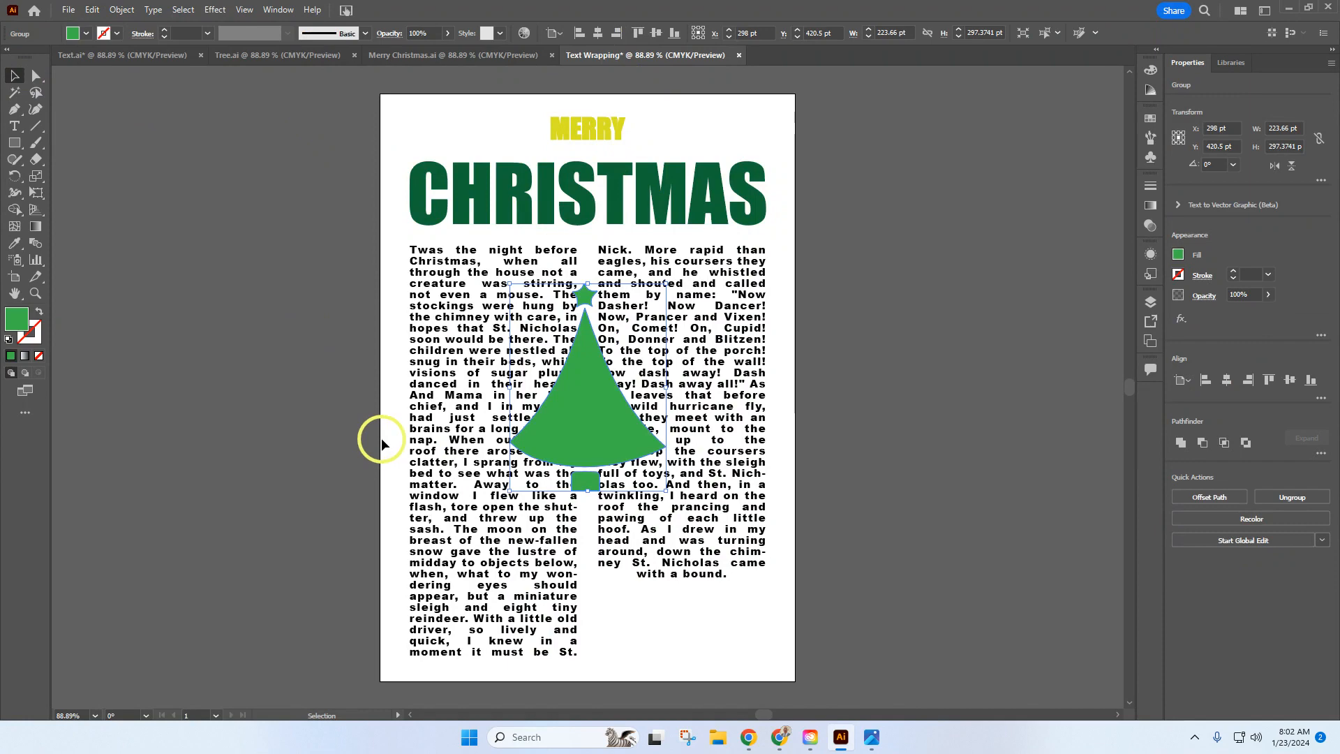
Step: Apply a text wrap to the pasted tree group so the poem flows around it
left_click(121, 9)
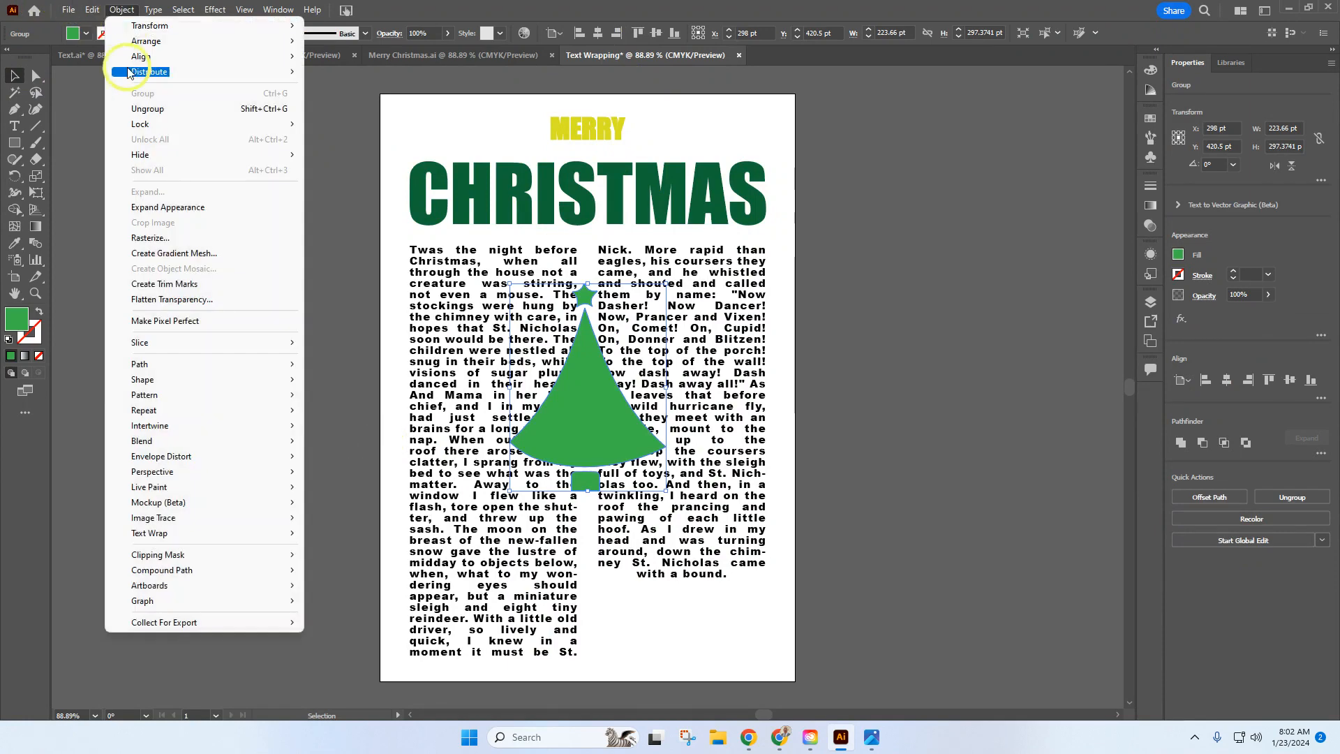
left_click(170, 535)
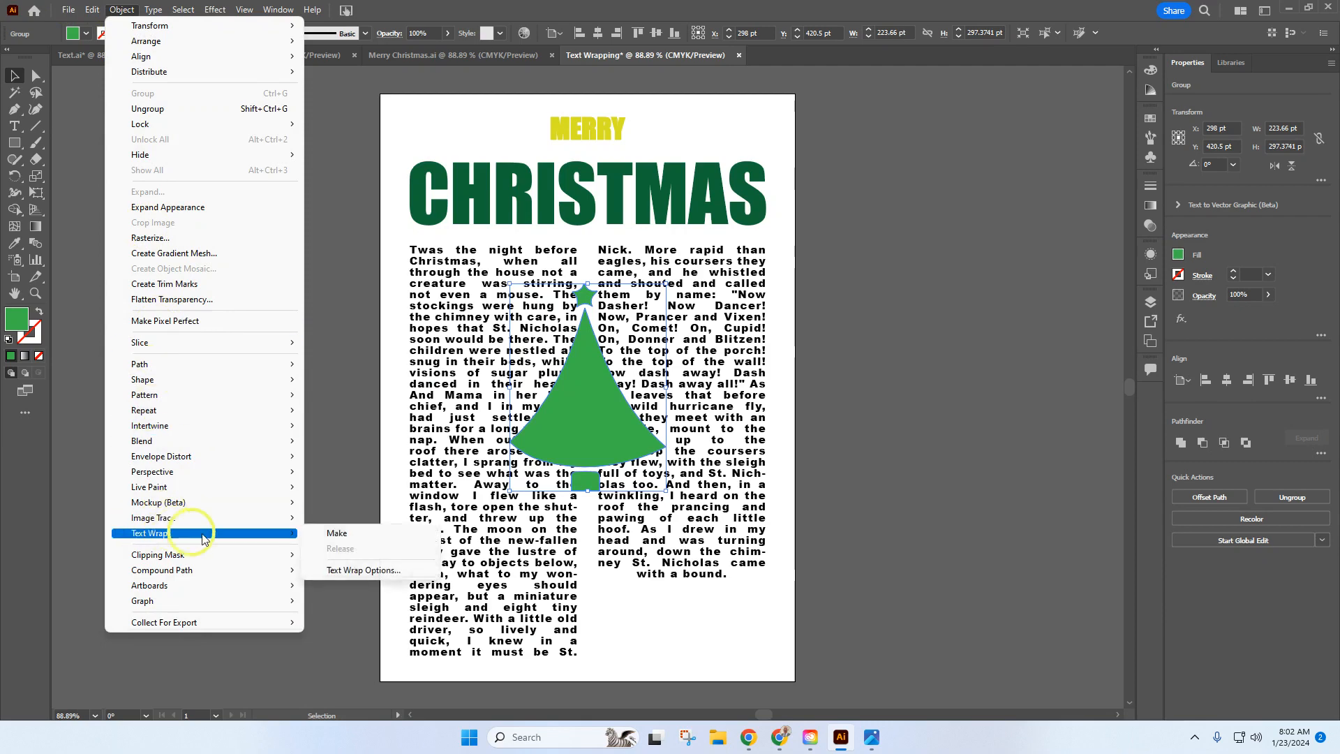
left_click(339, 534)
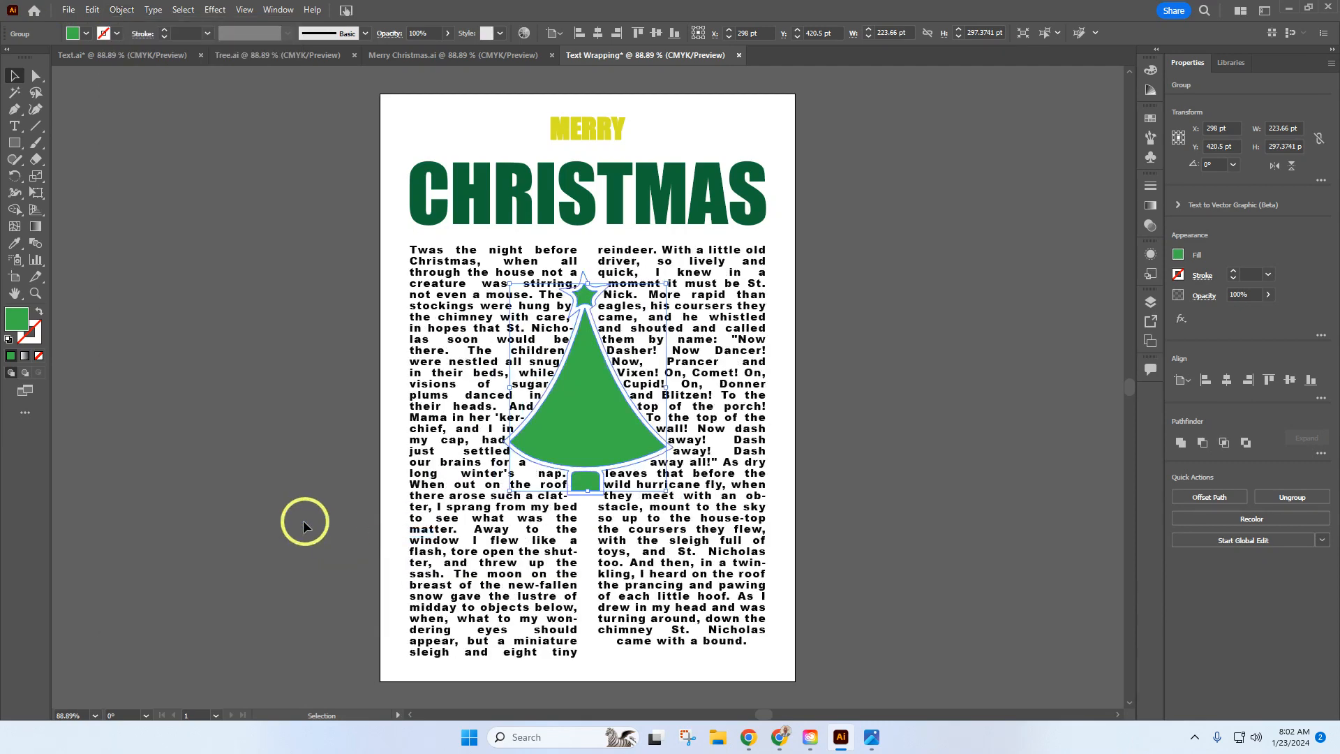
Step: Set the tree's text wrap offset to 10 pt and deselect the tree
left_click(122, 9)
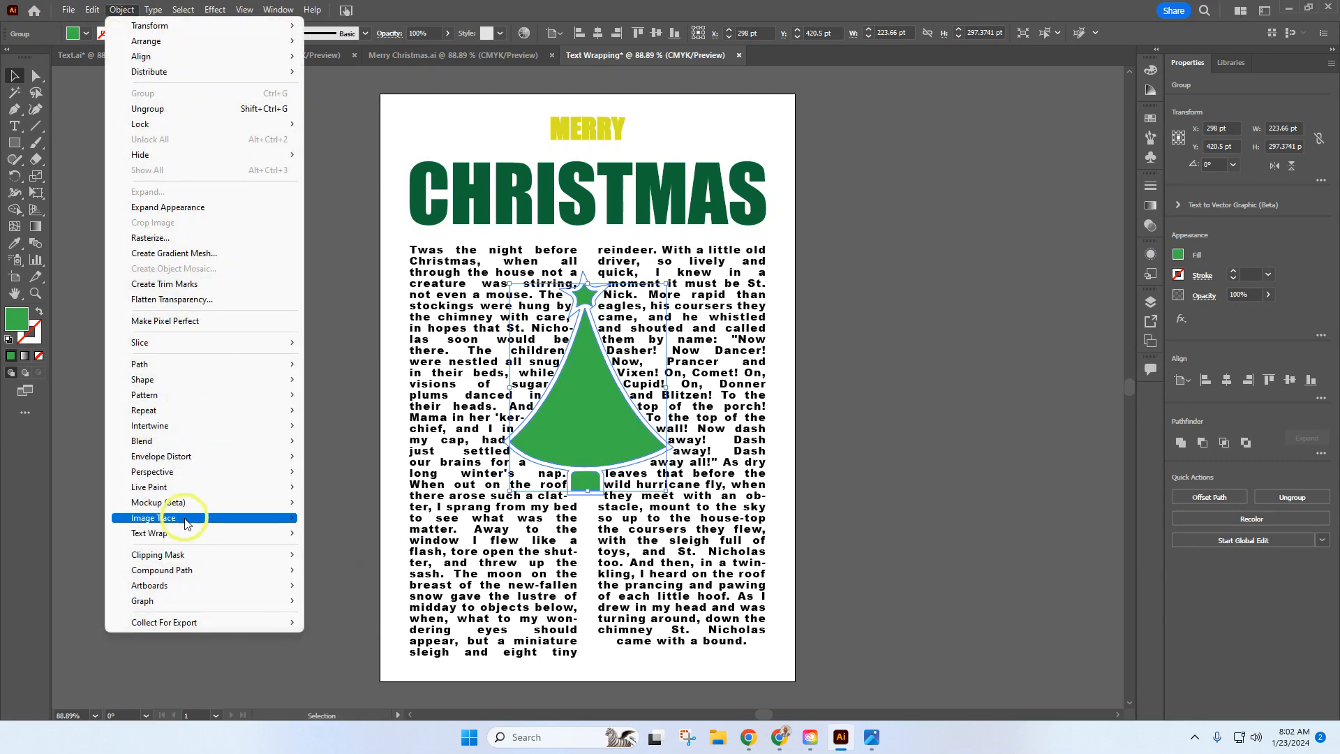
mouse_move(183, 538)
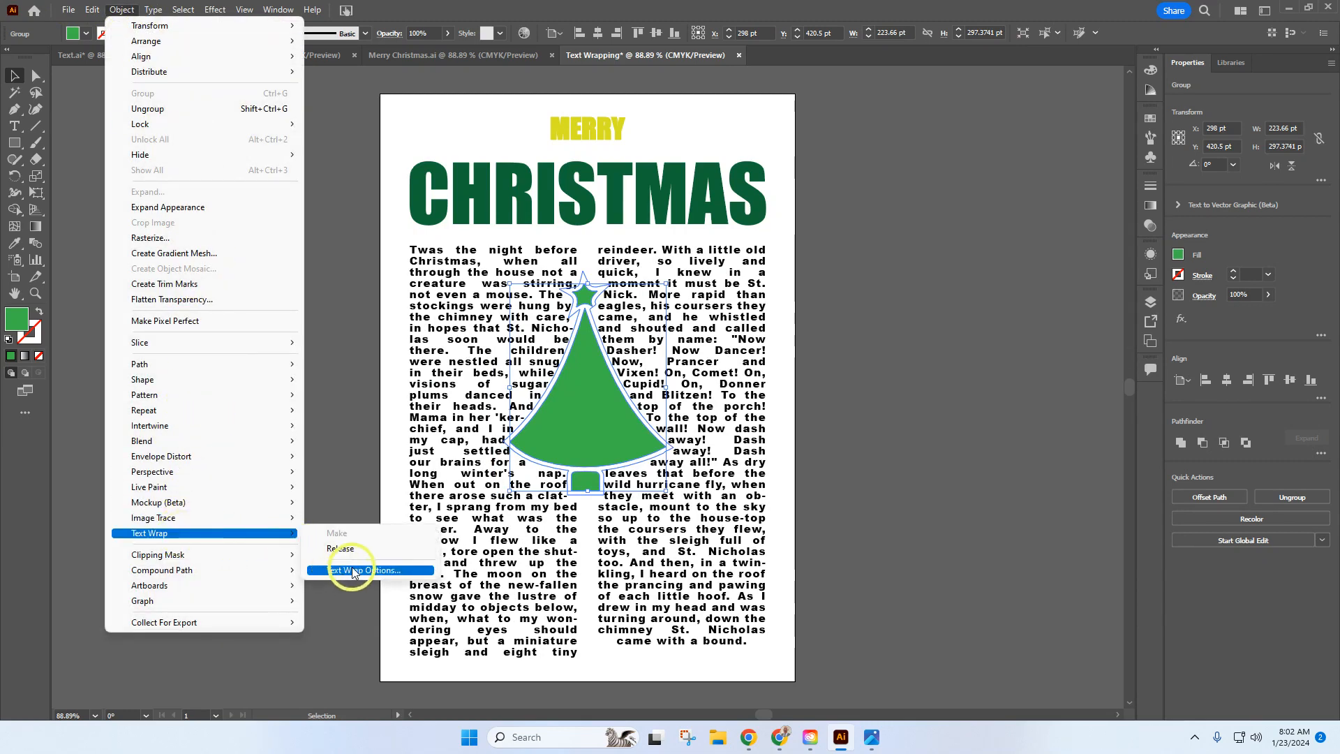
left_click(354, 571)
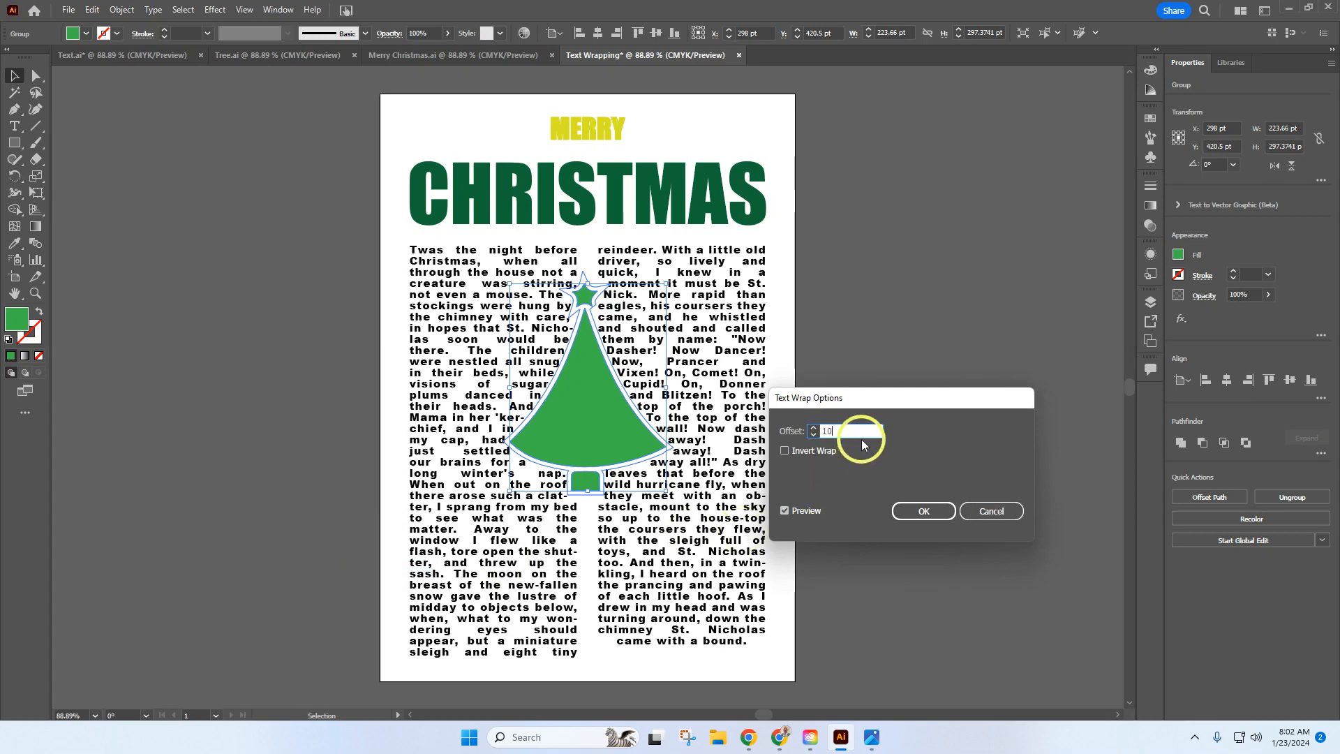
left_click(927, 509)
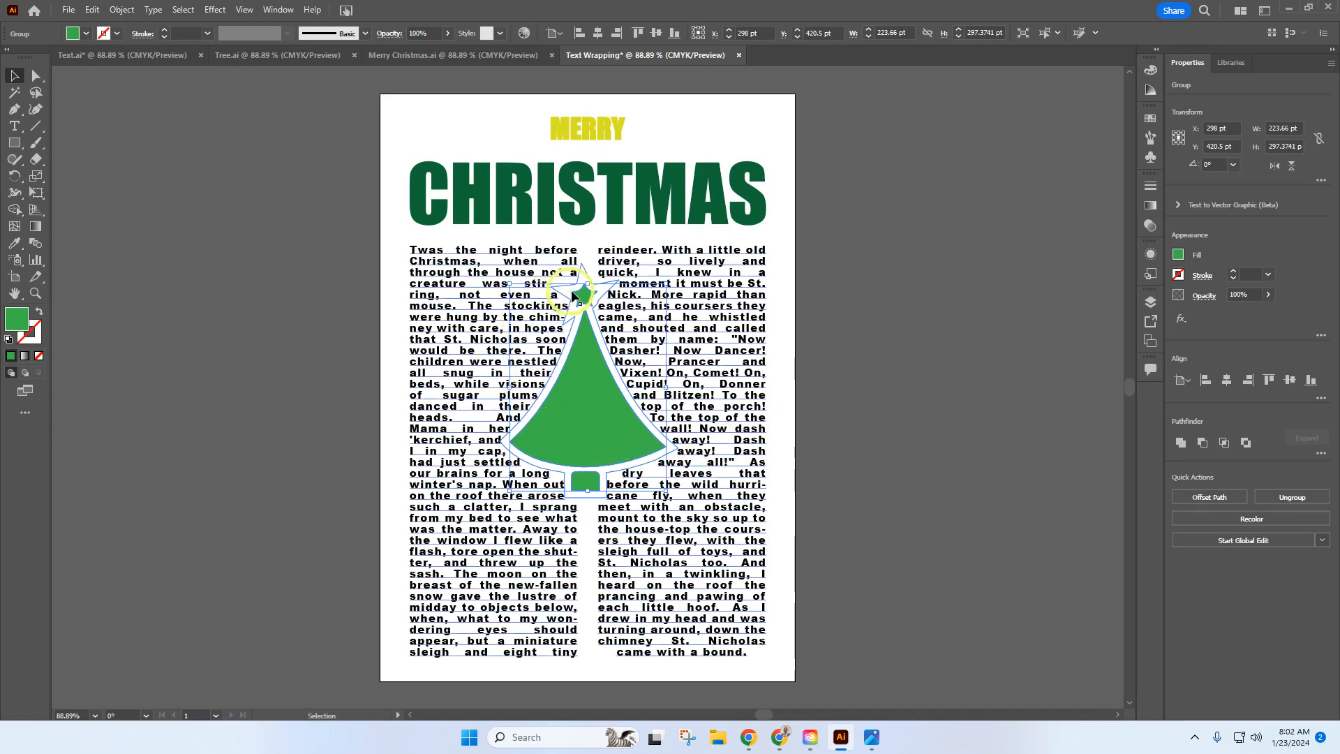
left_click_drag(573, 296, 578, 299)
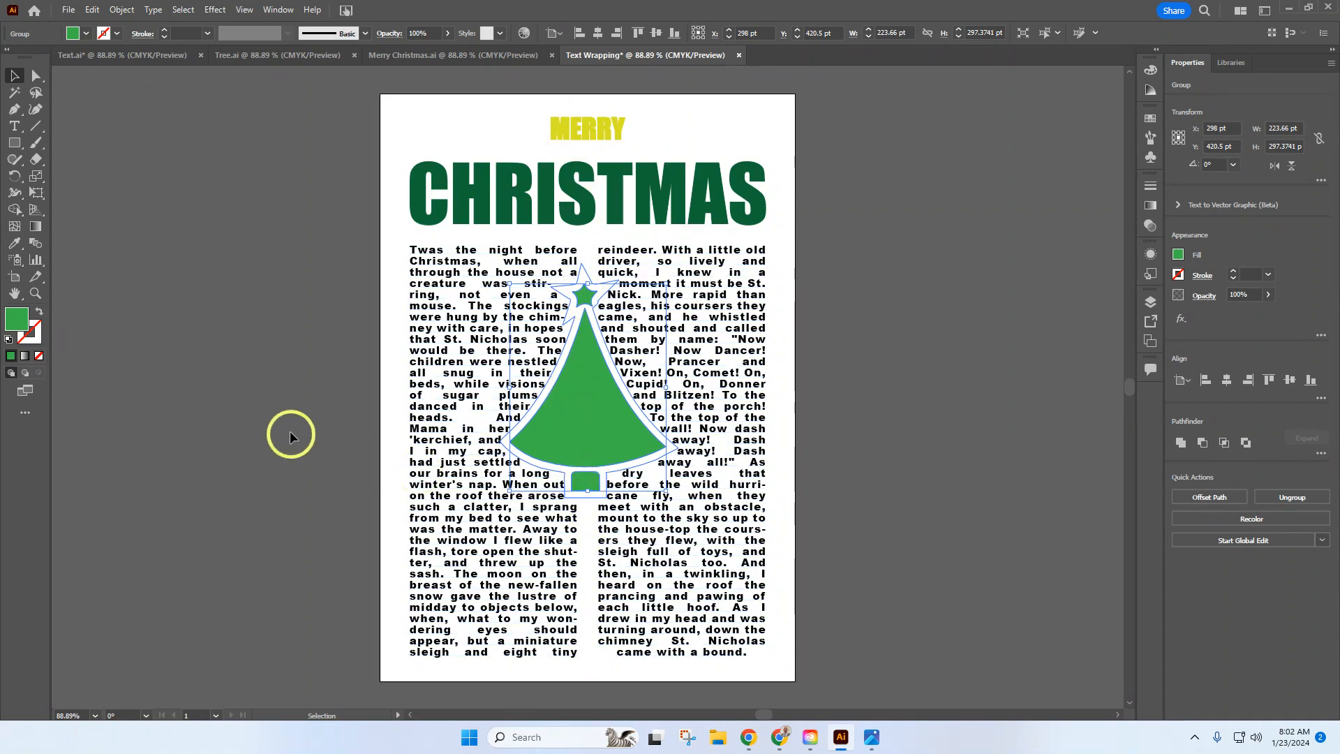
left_click(293, 344)
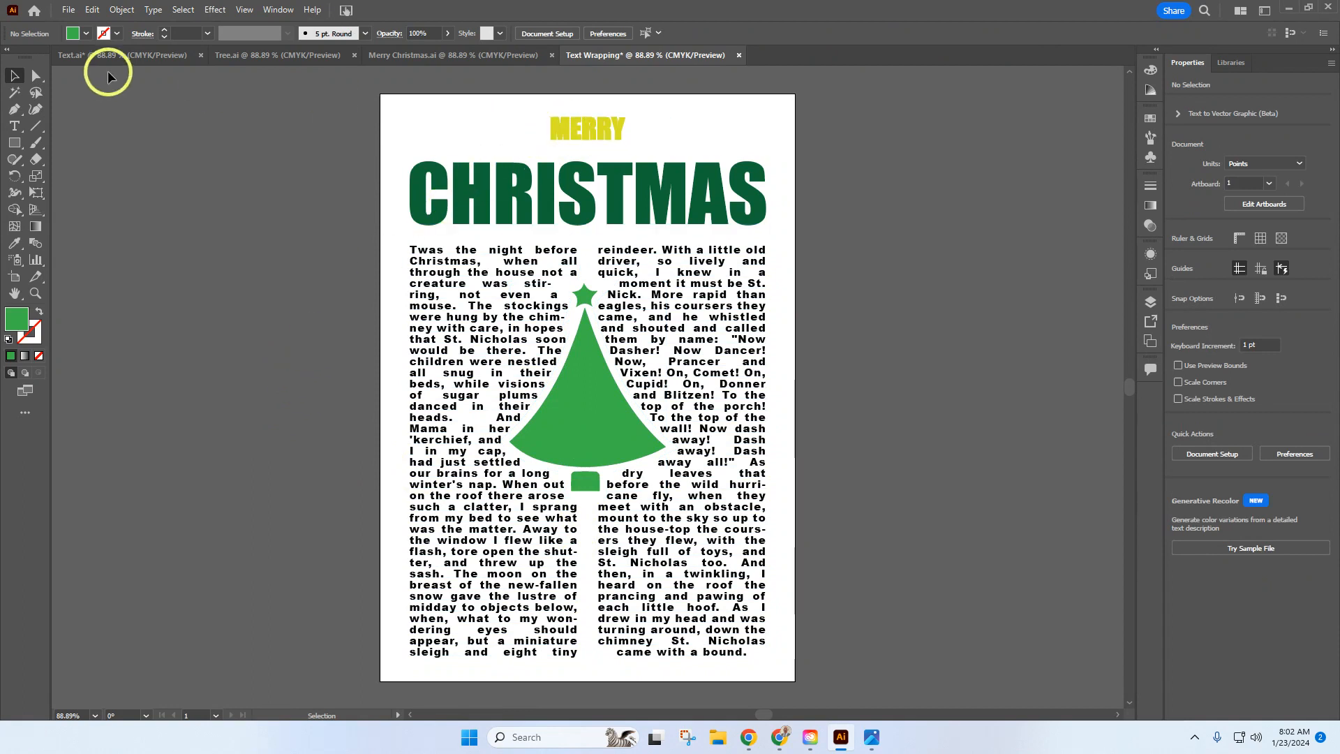
Step: Fill MERRY with the C=0 M=10 Y=95 K=0 yellow from the Print default swatch library and remove its stroke
left_click(590, 135)
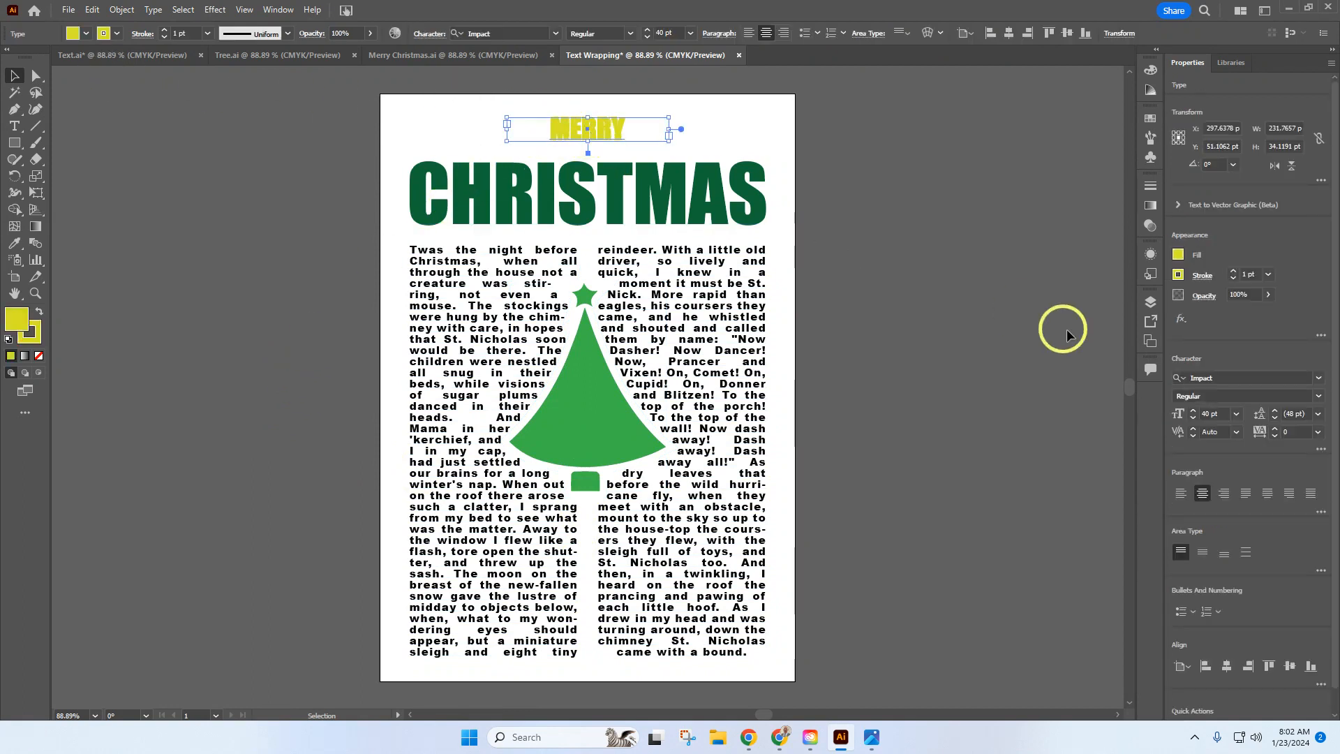
left_click(1179, 255)
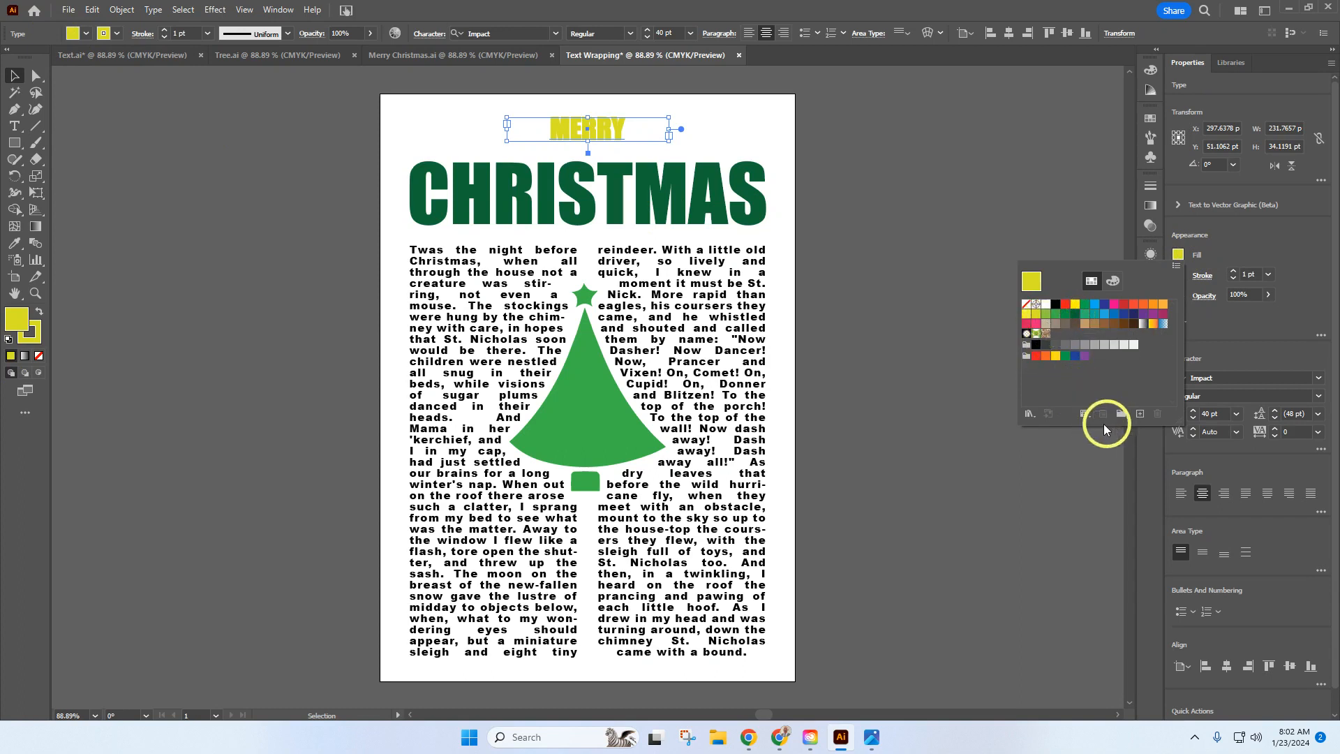
left_click(1030, 413)
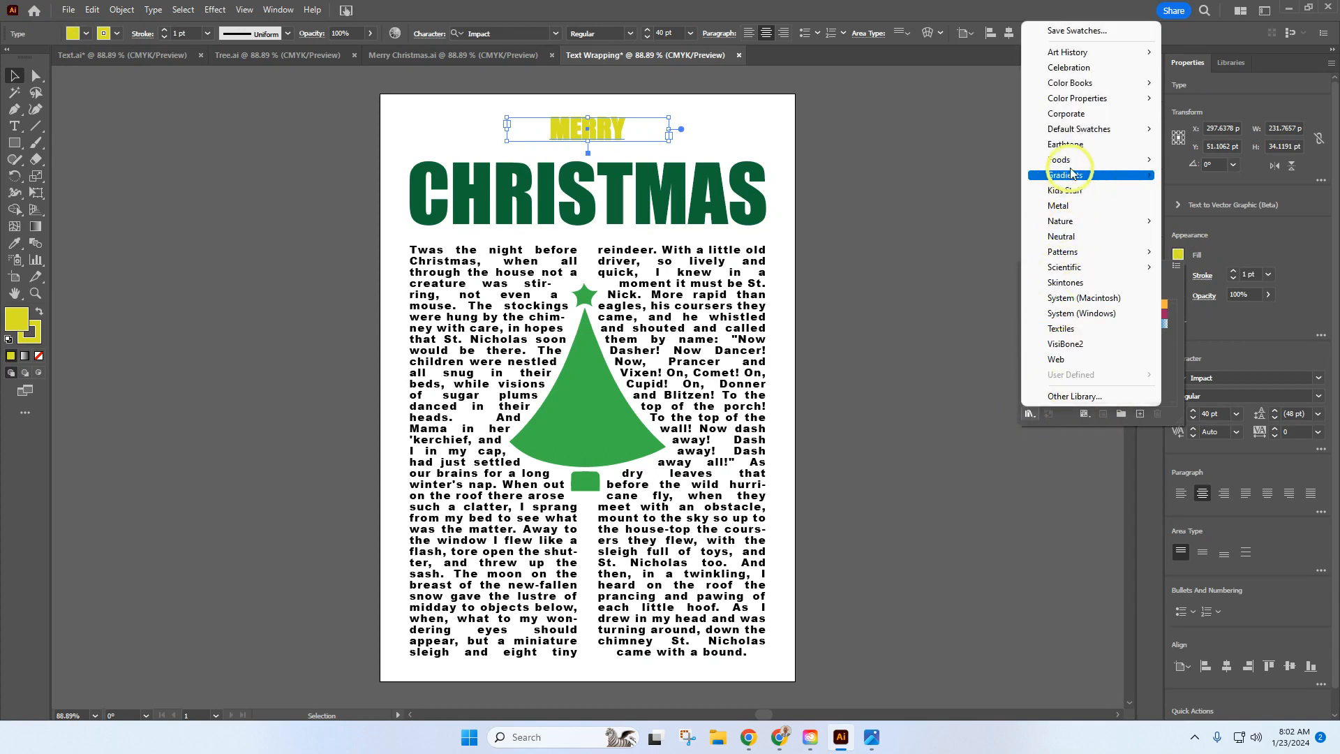
mouse_move(1086, 130)
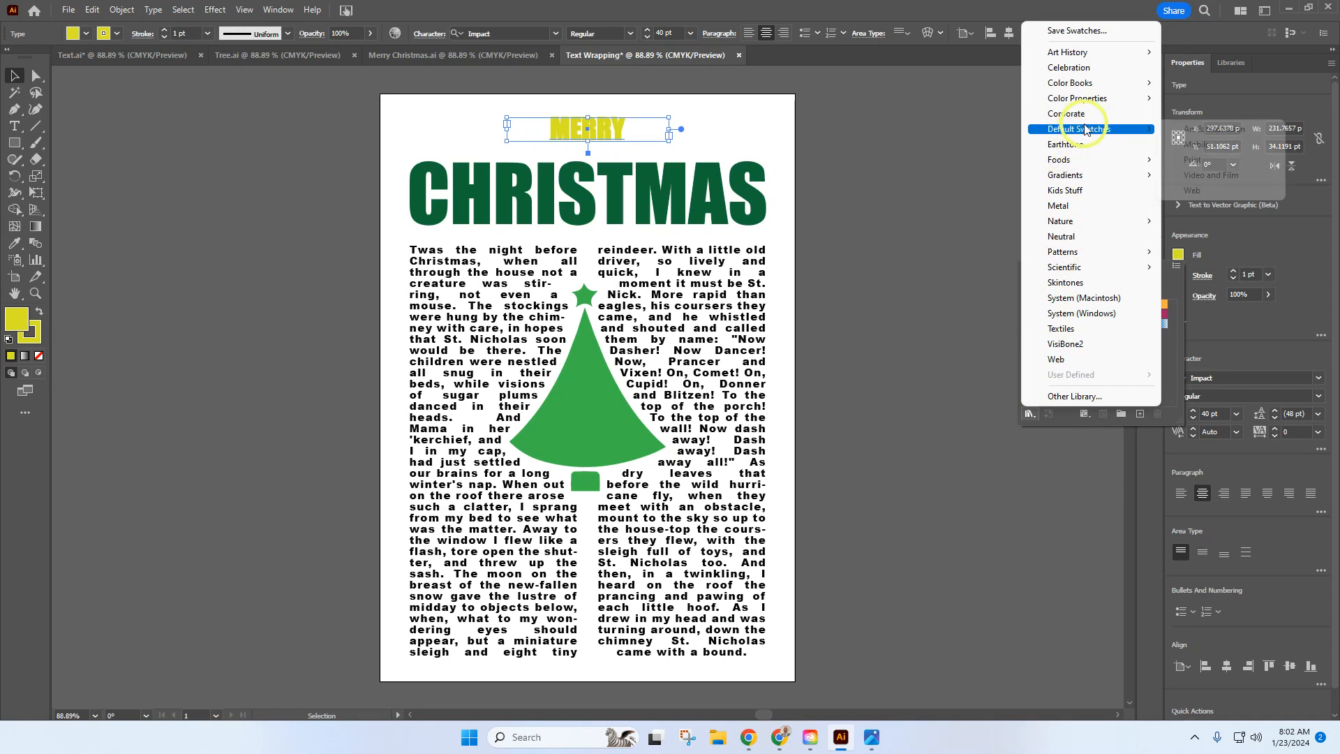
left_click(1206, 162)
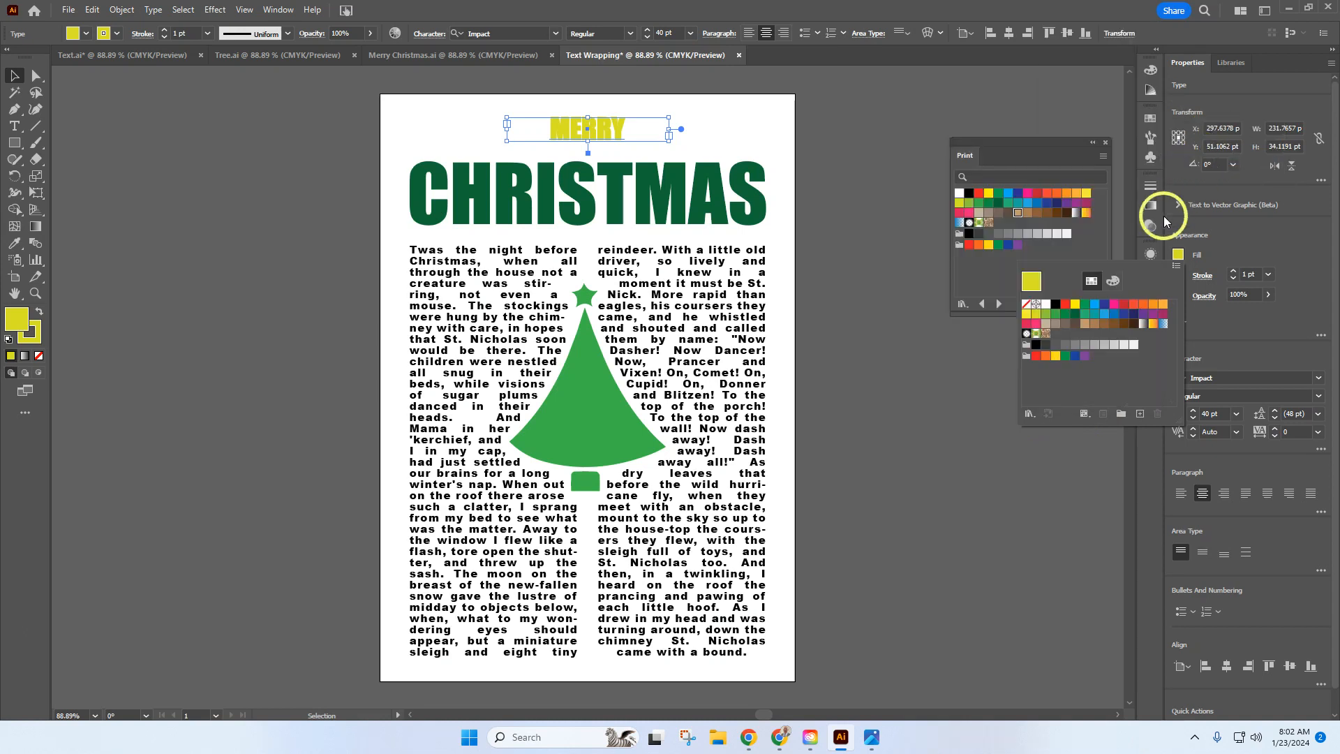
left_click(1011, 140)
left_click_drag(1008, 144, 929, 112)
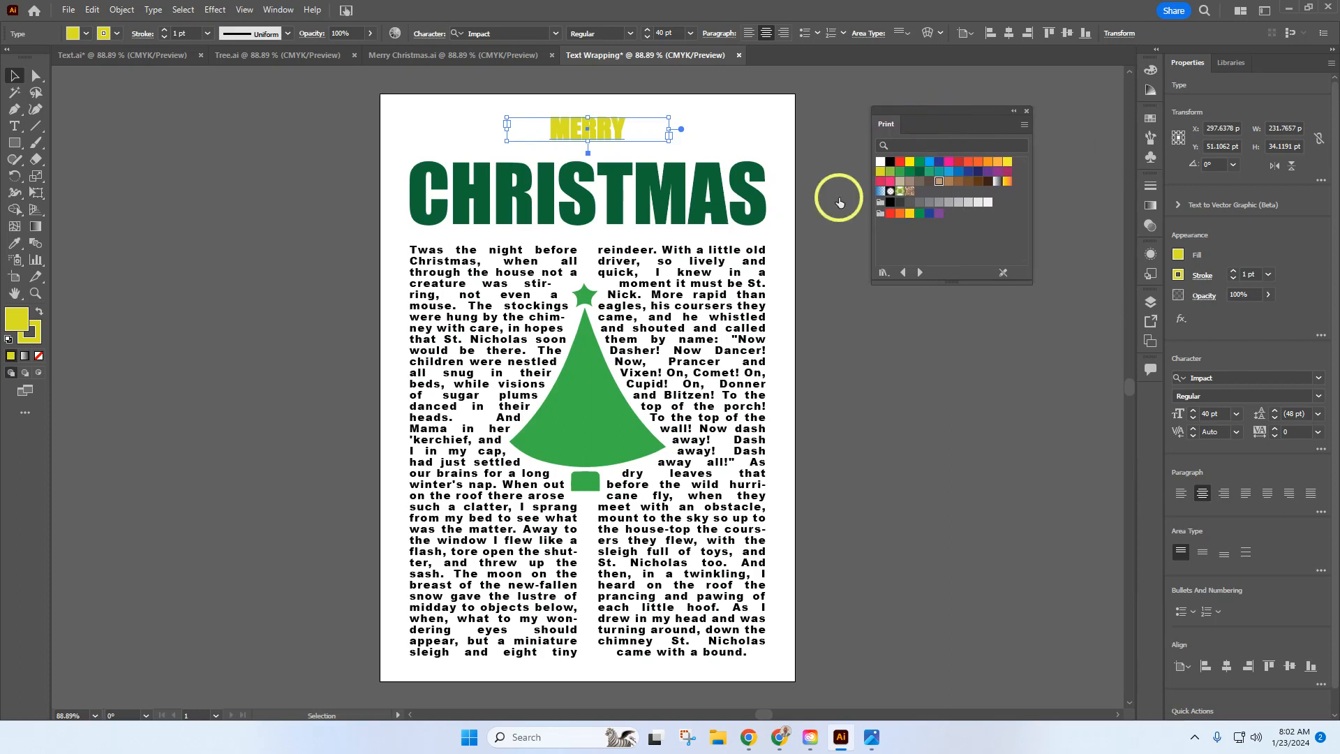
left_click(910, 216)
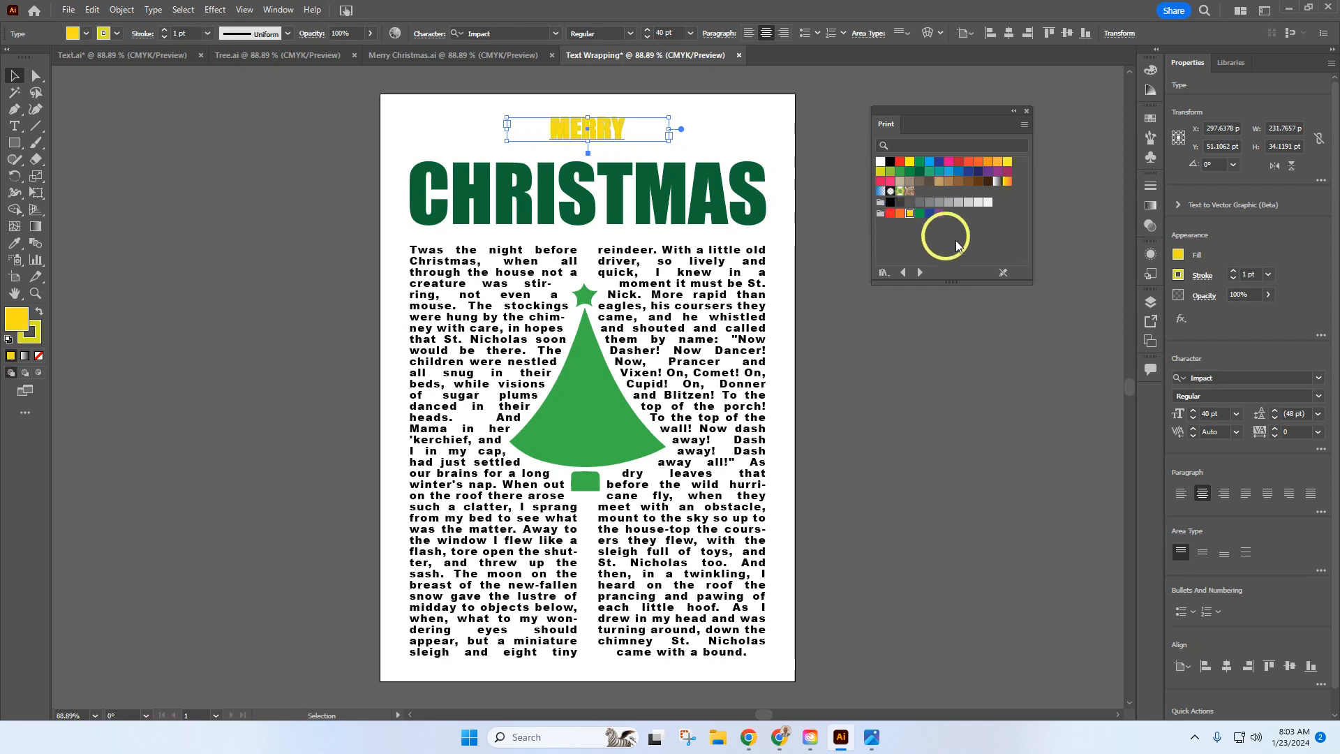
left_click(1178, 276)
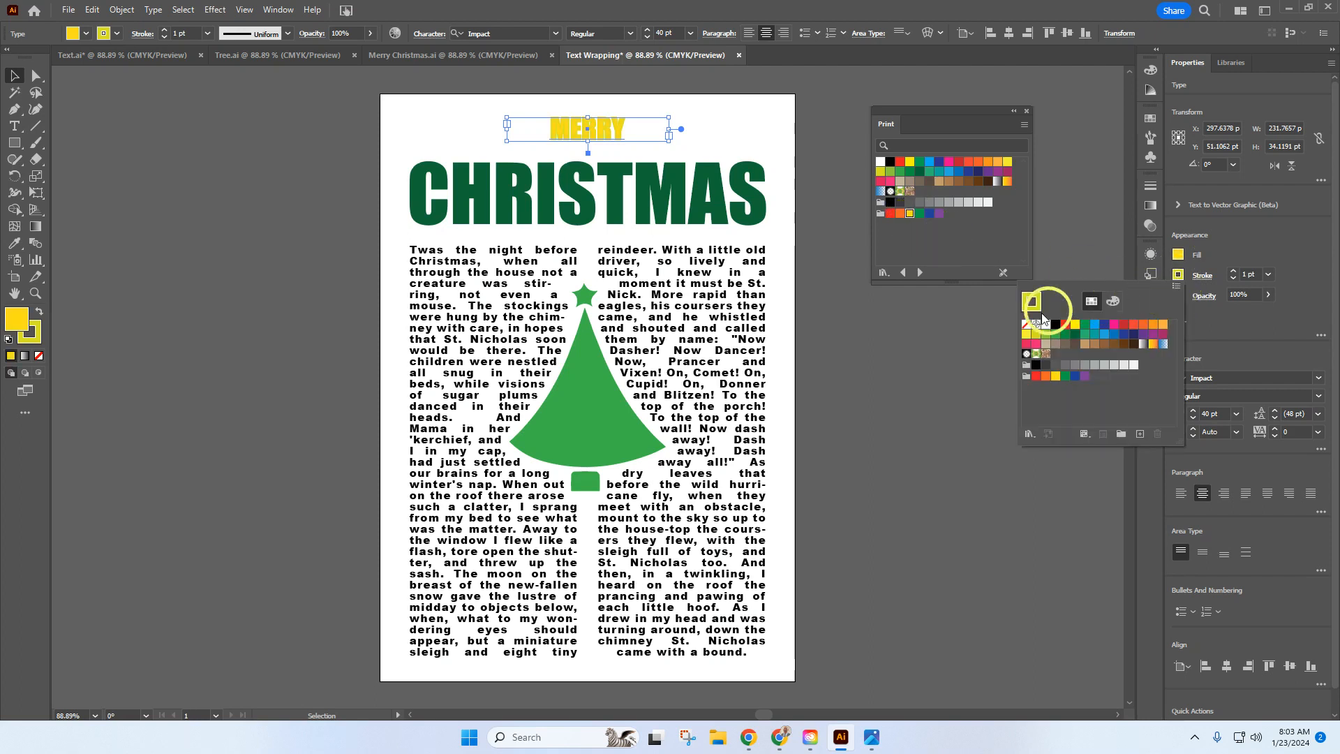
left_click(1028, 325)
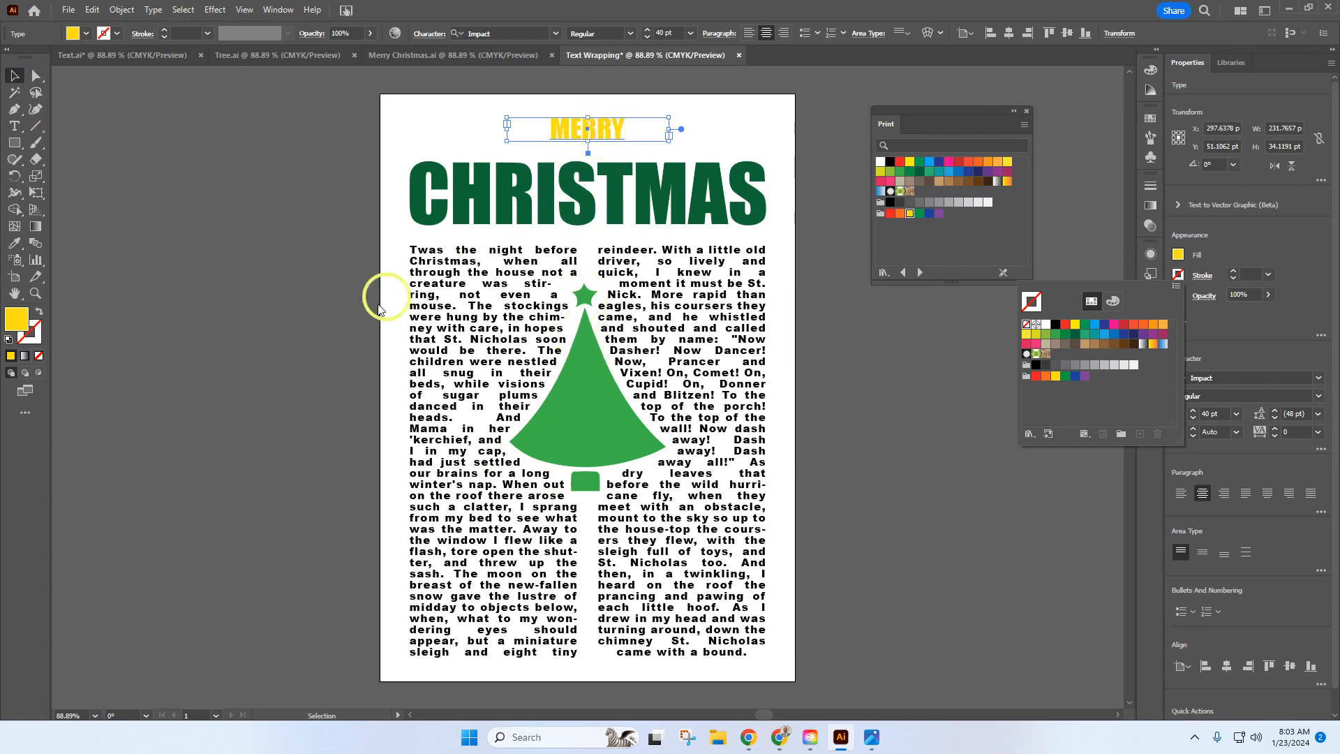
Step: Move the tree group down about 35 pt within the poem and center it horizontally on the artboard
left_click(592, 384)
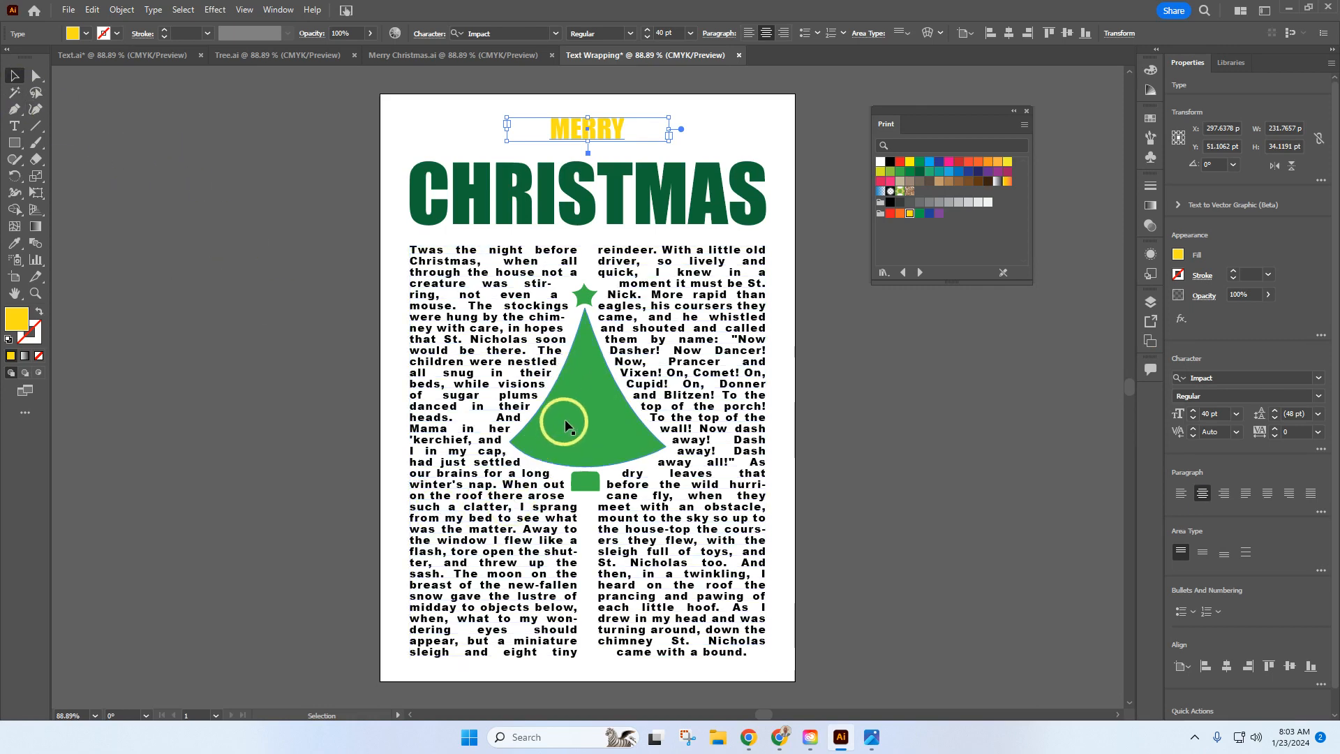
mouse_move(576, 411)
left_mouse_down()
mouse_move(572, 467)
mouse_move(576, 437)
left_mouse_up()
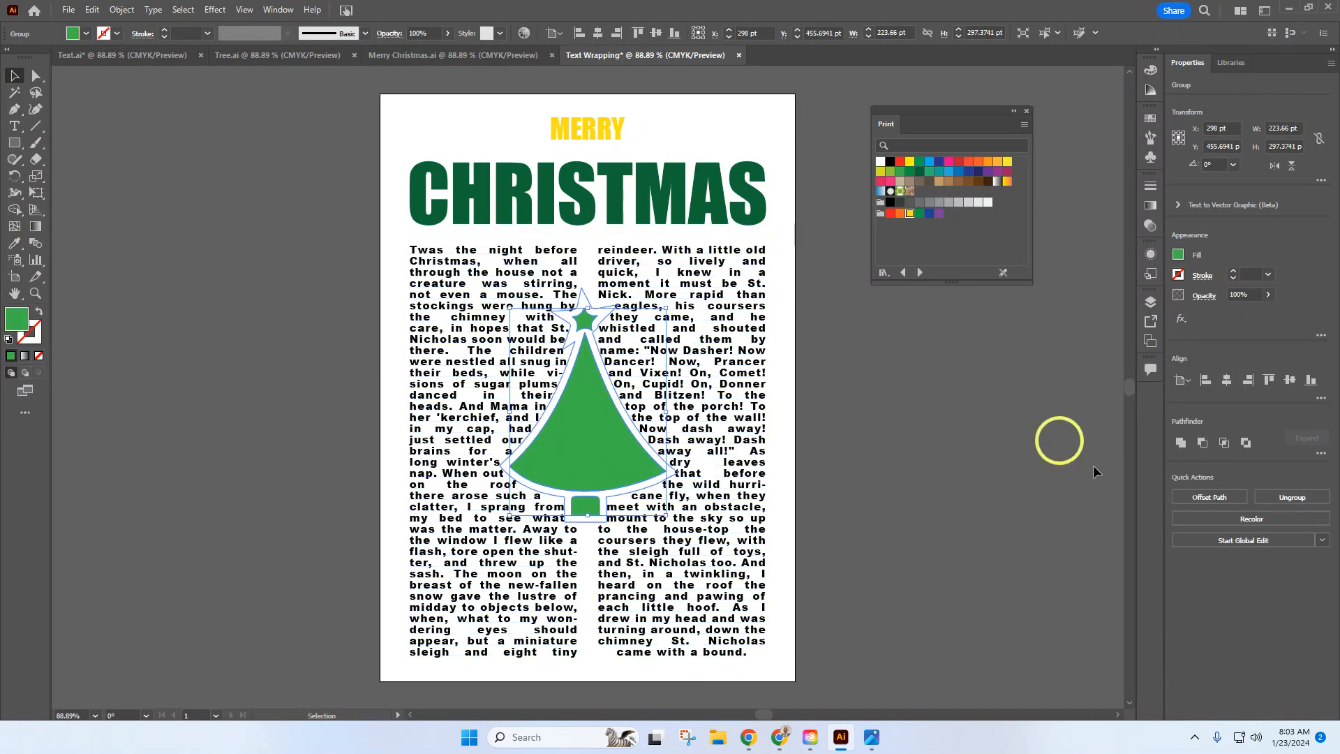
left_click(1226, 388)
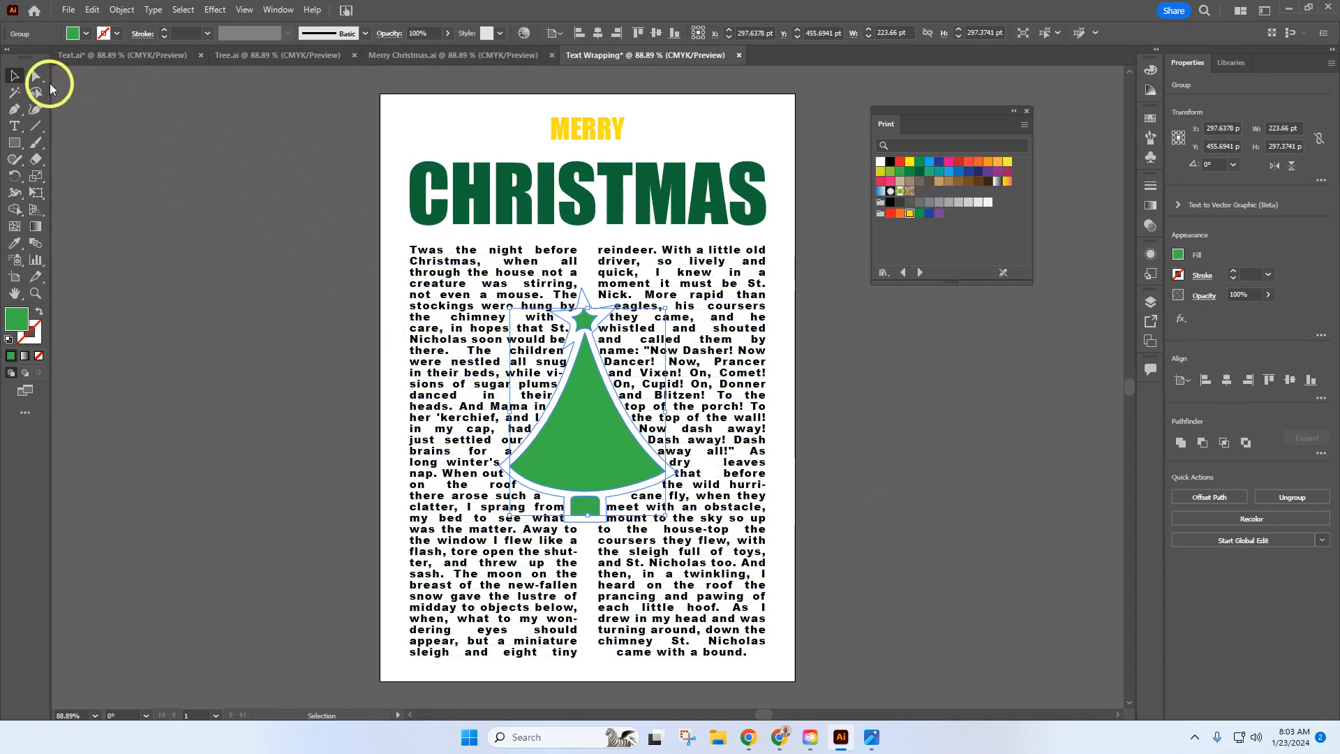
Step: Select only the star on top of the tree and recolor it with the Eyedropper to match MERRY's yellow fill
left_click(38, 78)
left_click(14, 74)
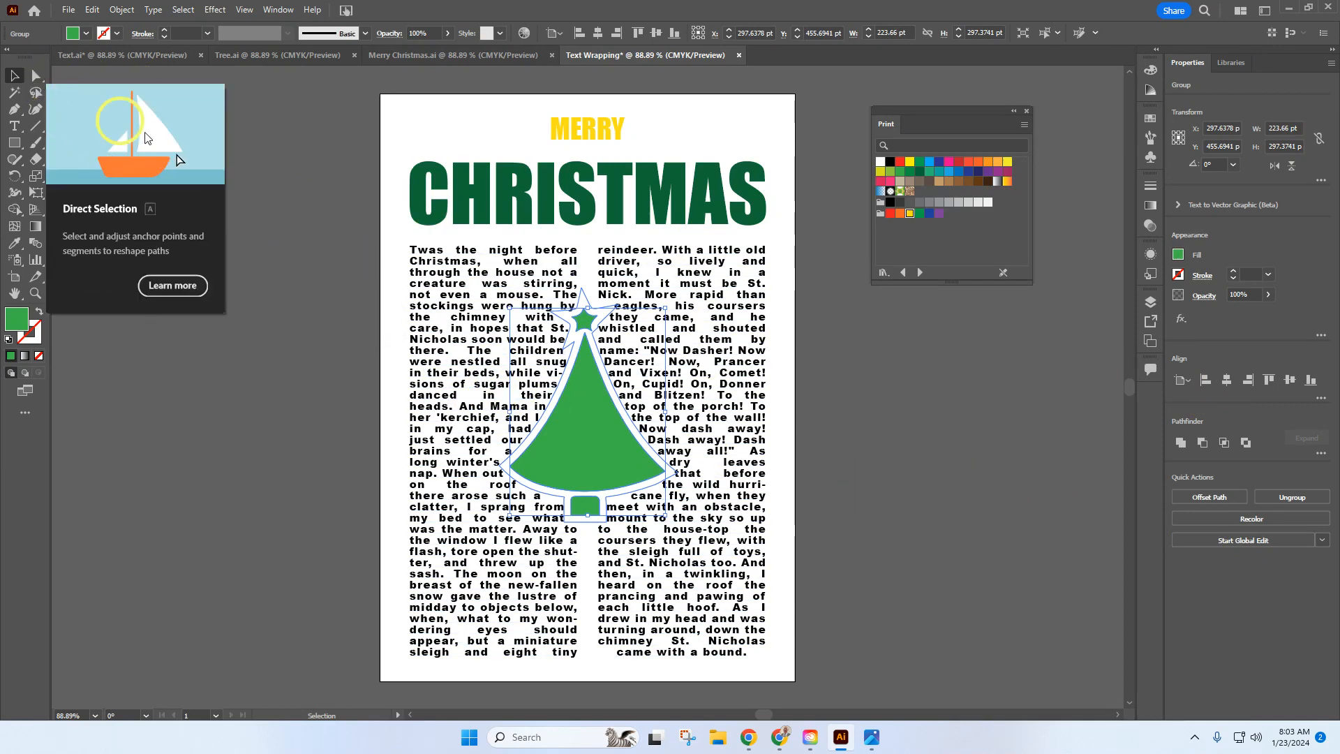
left_click(314, 237)
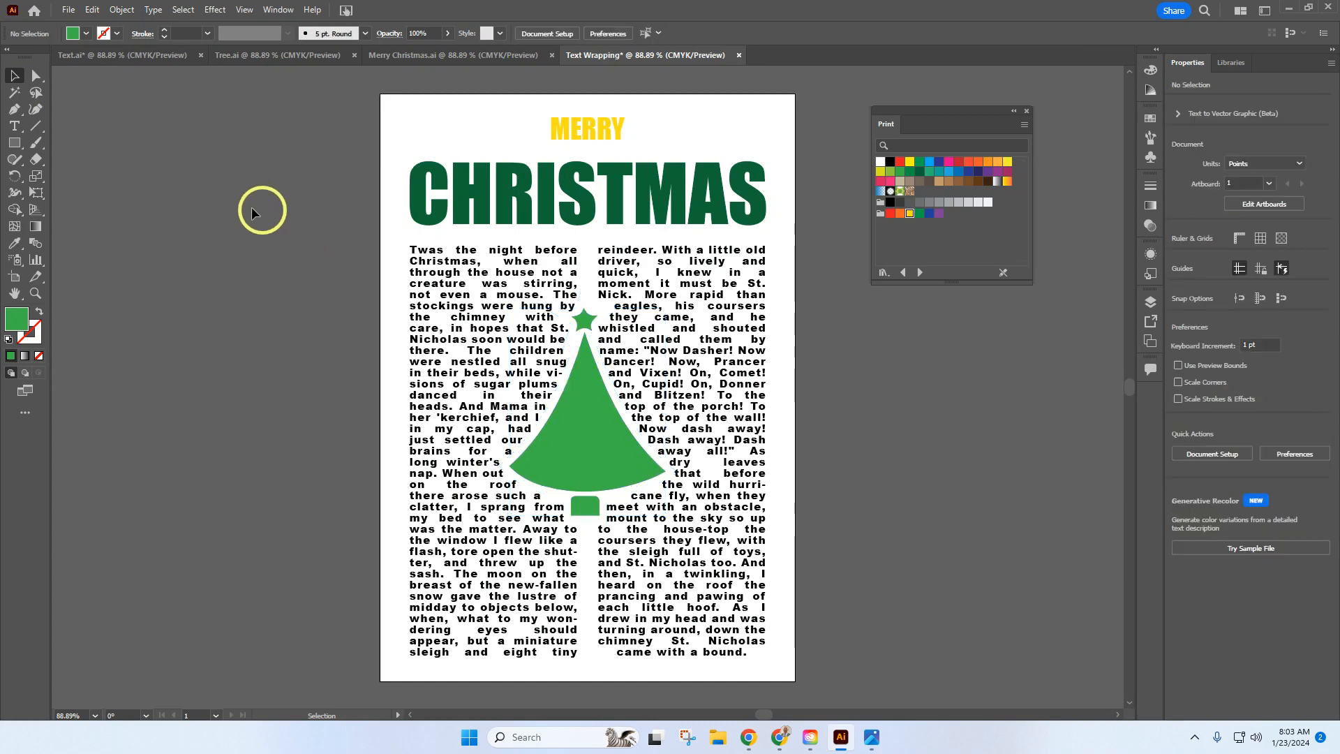
left_click(36, 78)
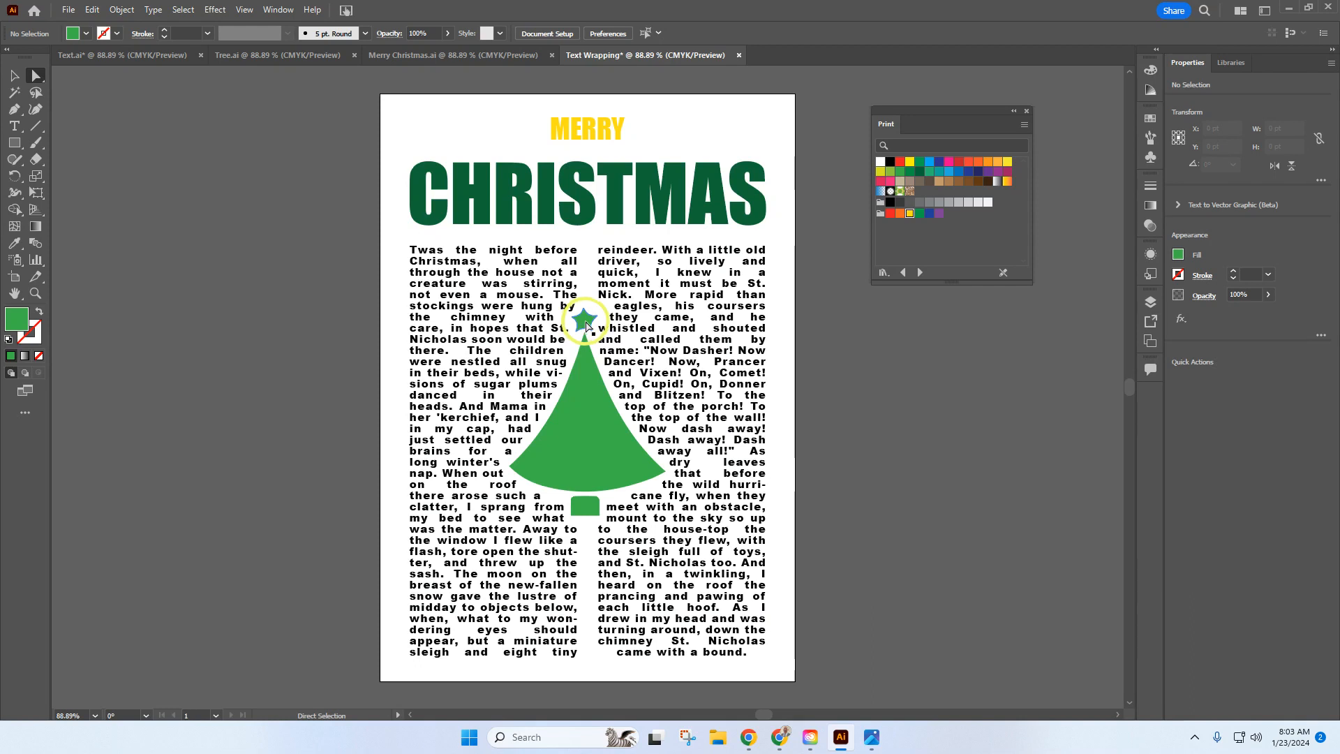
left_click(585, 325)
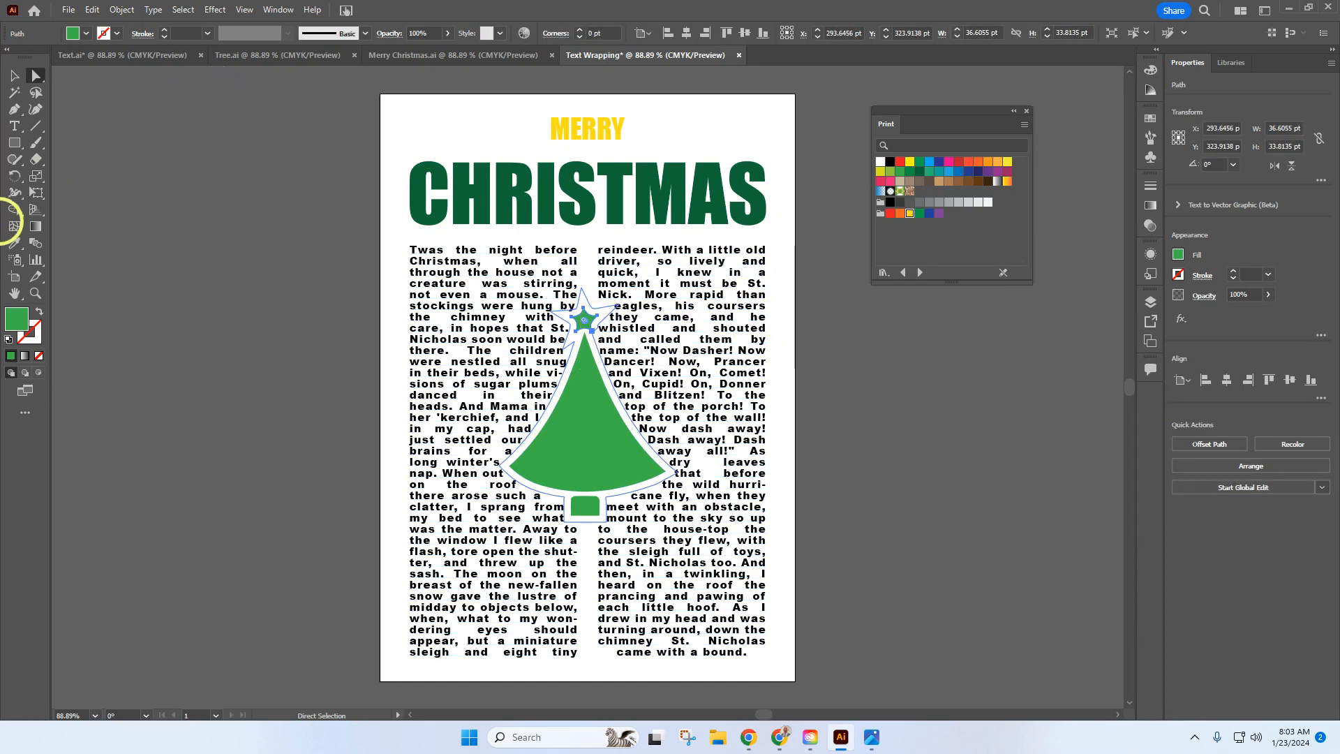
left_click(14, 246)
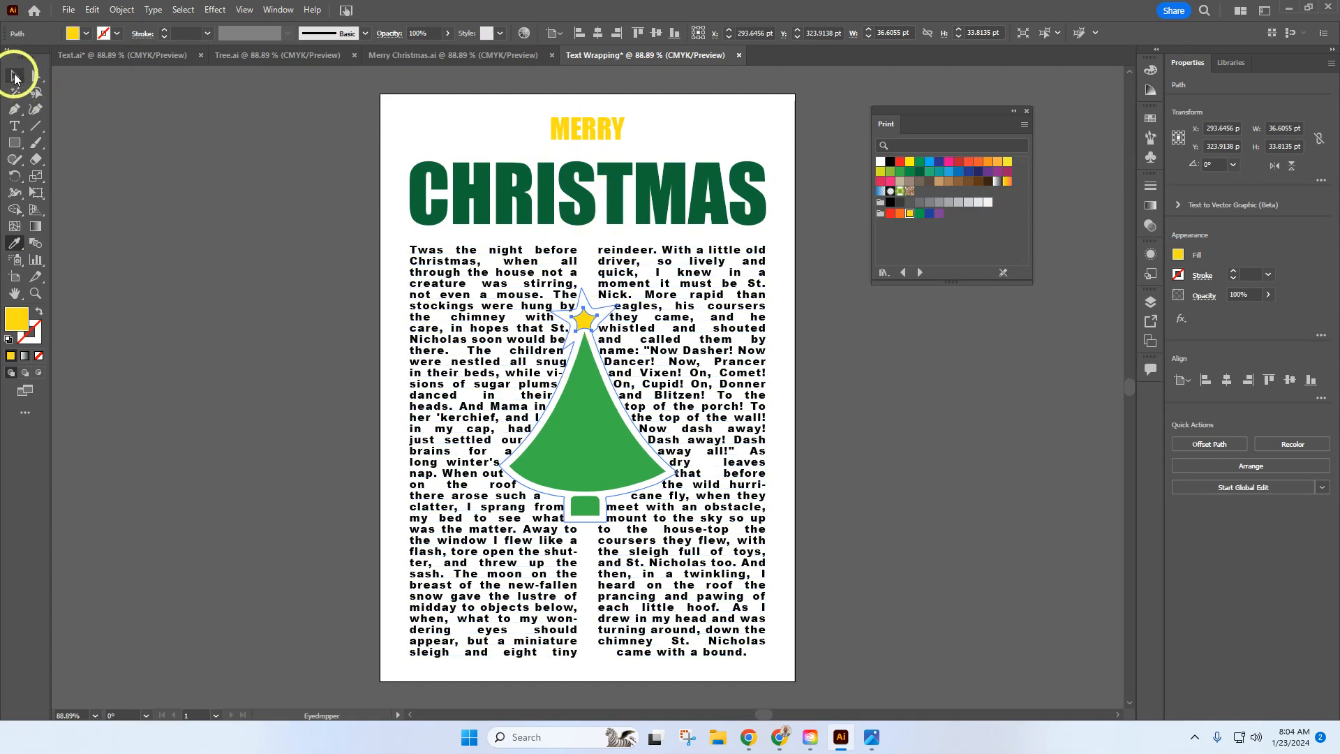
left_click(35, 76)
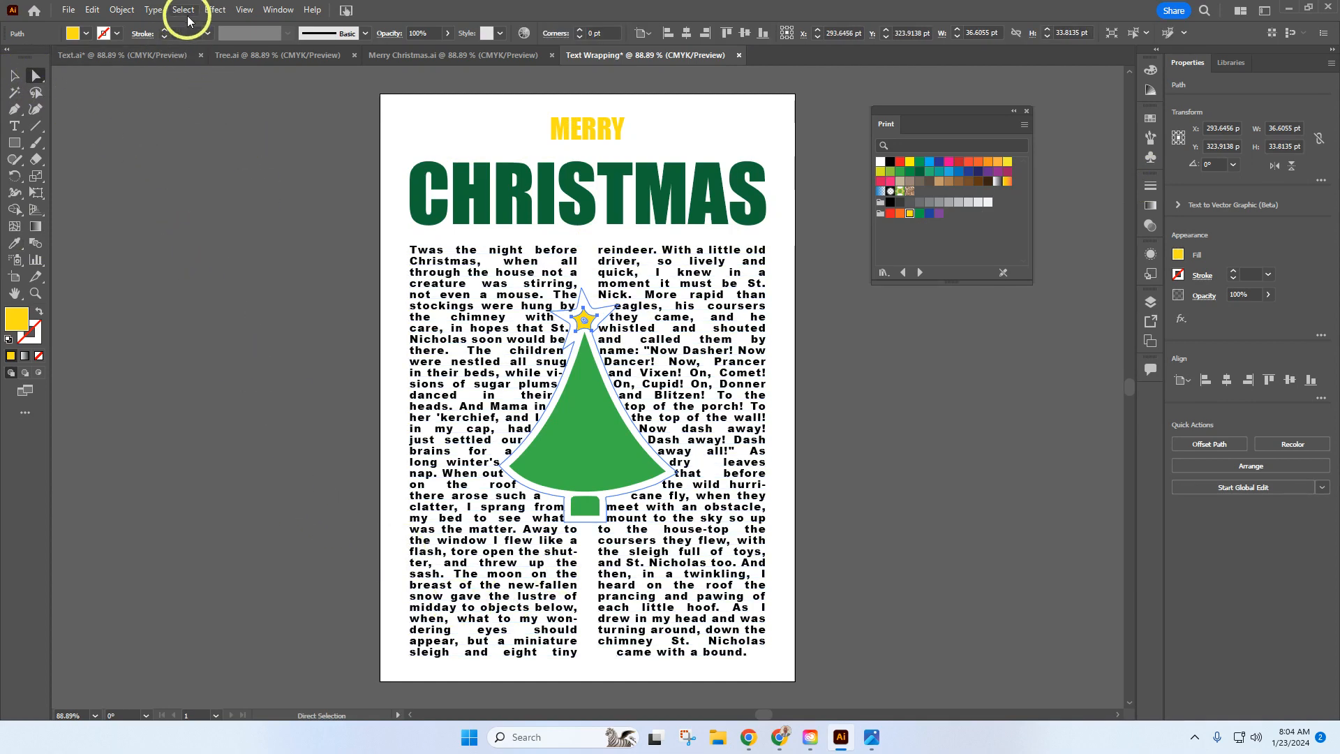
Step: Select only the tree's trunk, fill it with the C=25 M=40 Y=65 K=0 brown swatch, and deselect it
left_click(216, 165)
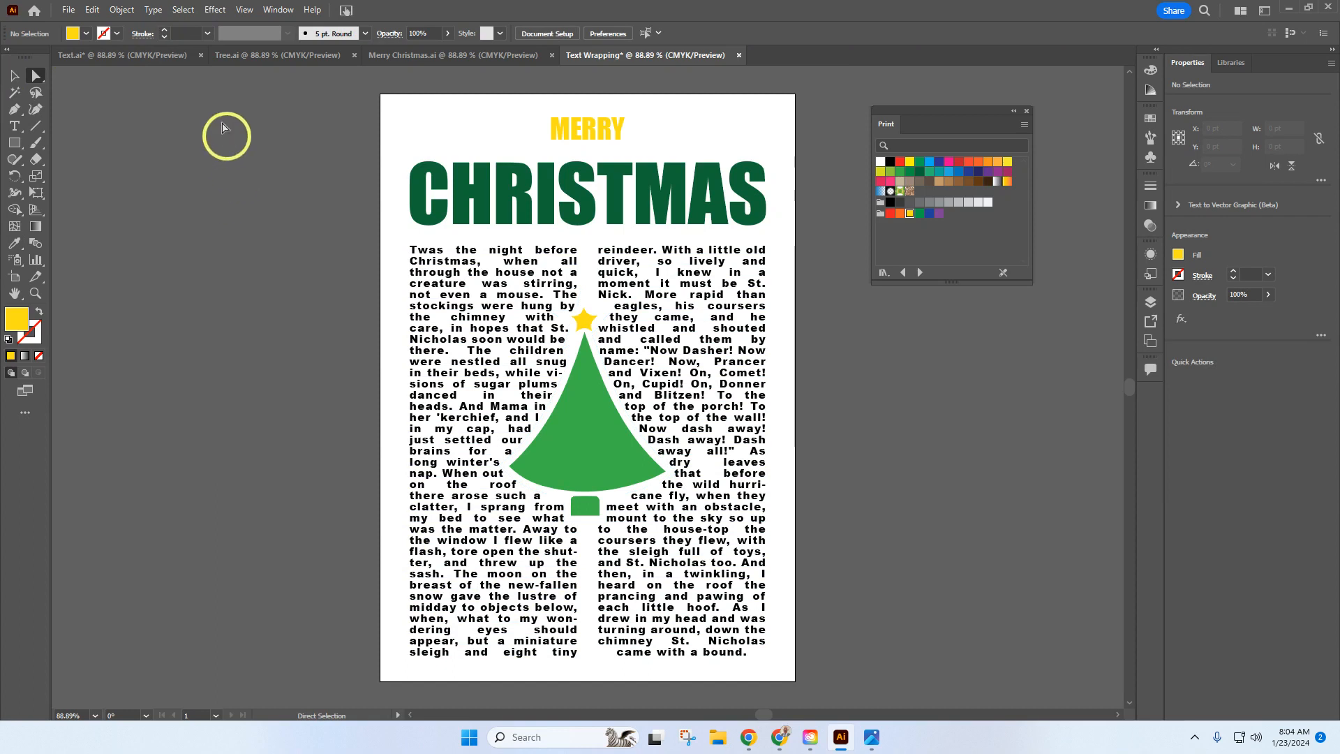
left_click(184, 11)
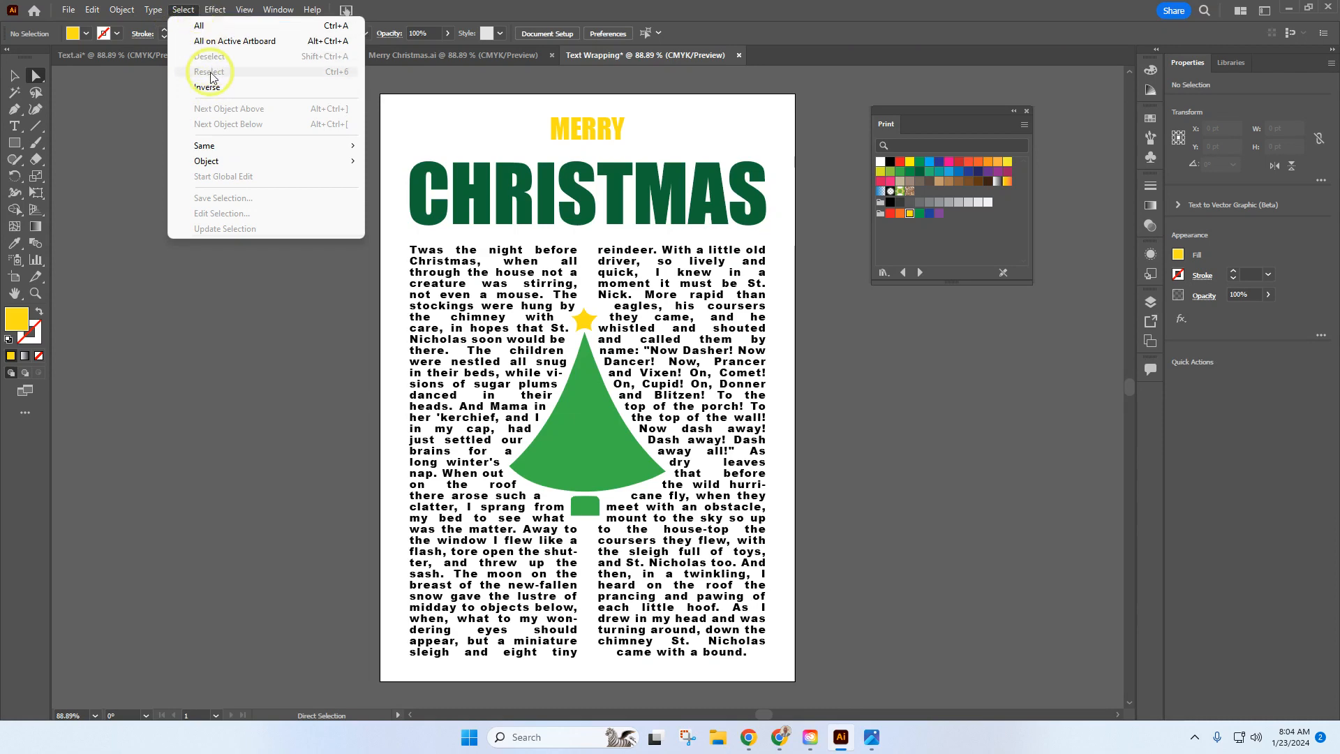
left_click(178, 9)
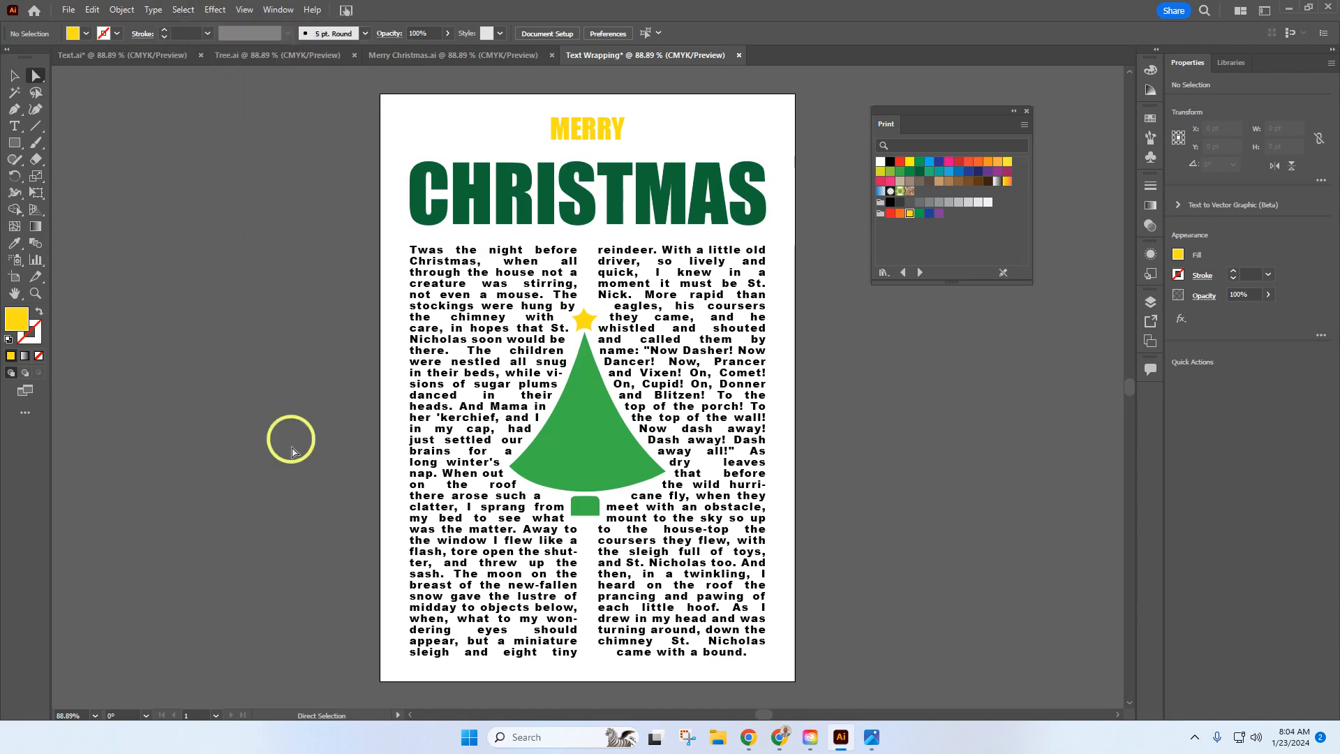
left_click(586, 513)
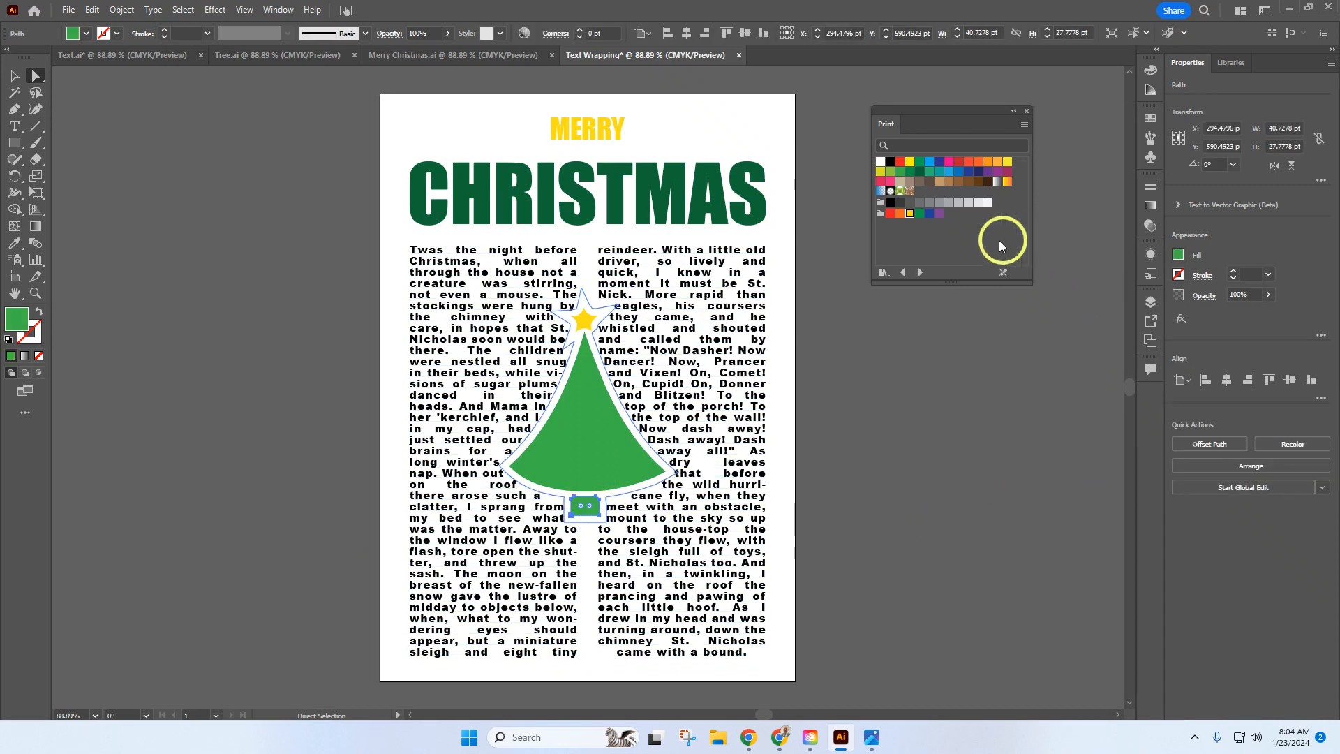
left_click(940, 184)
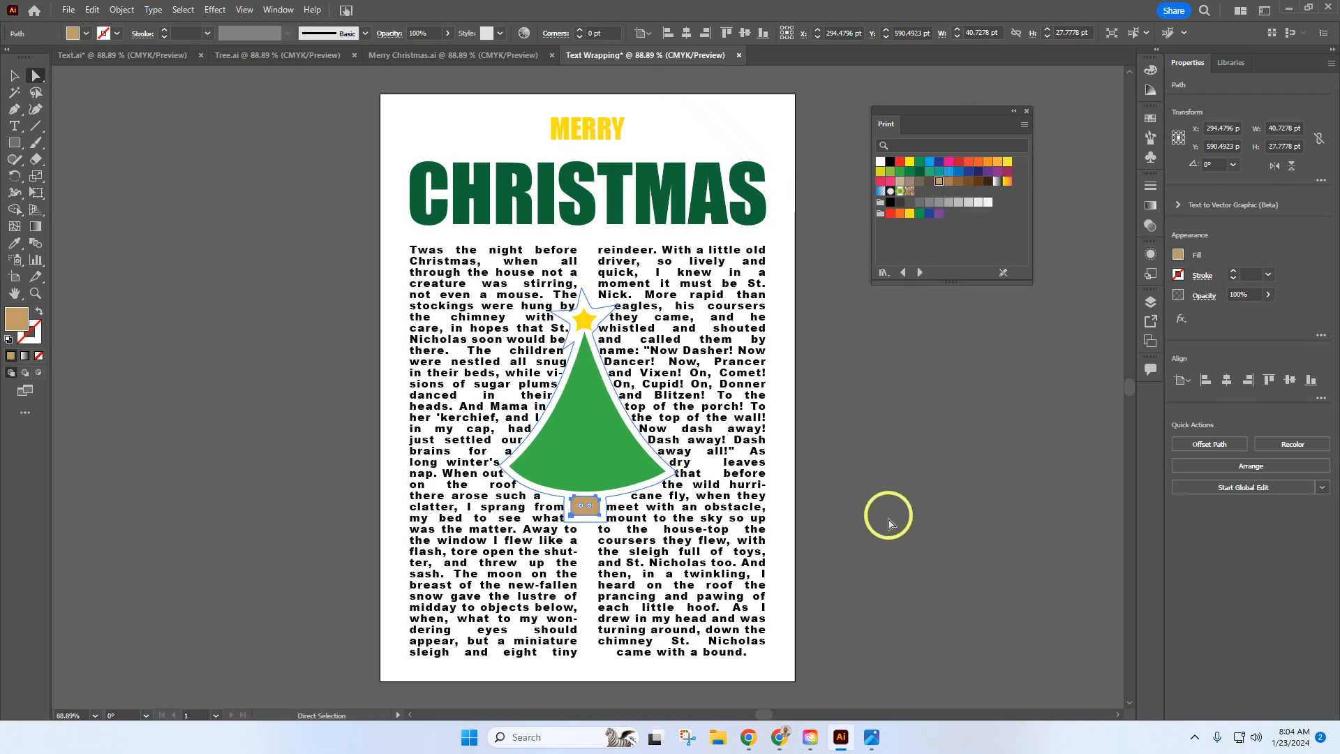
left_click(14, 76)
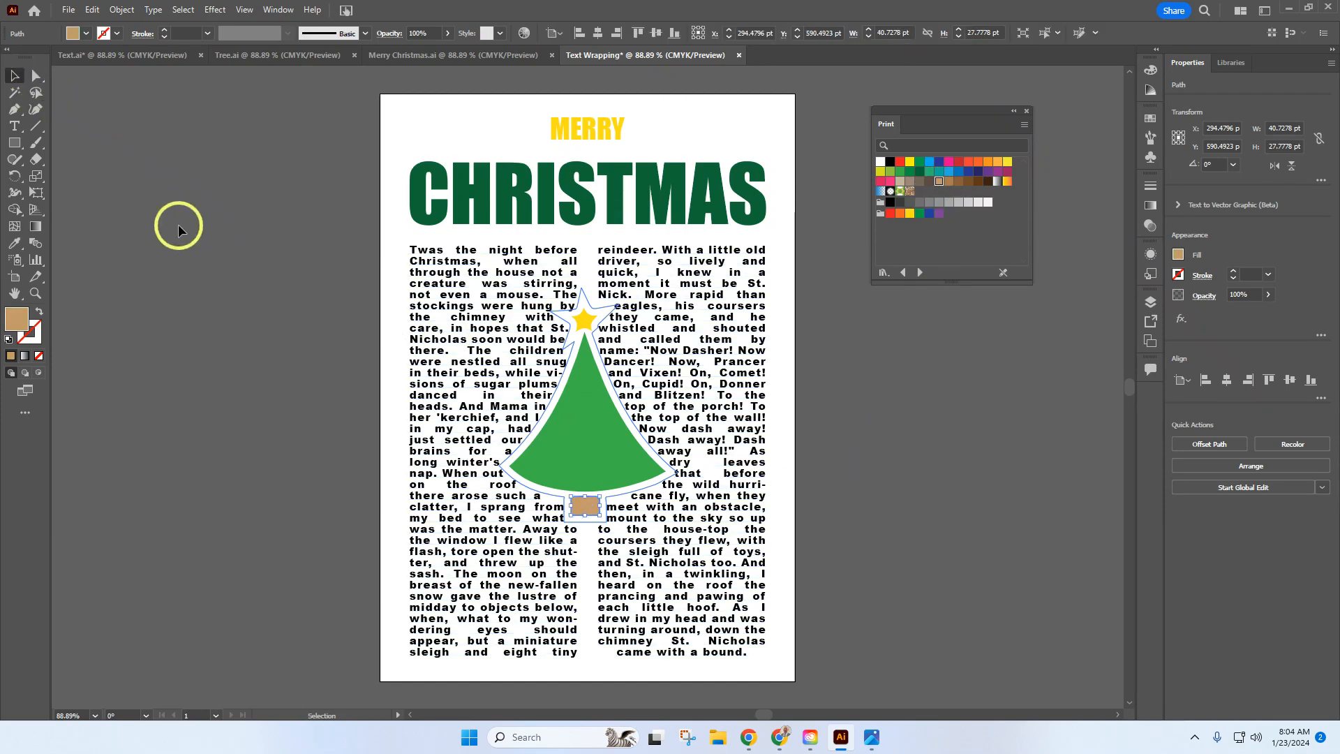
left_click(215, 268)
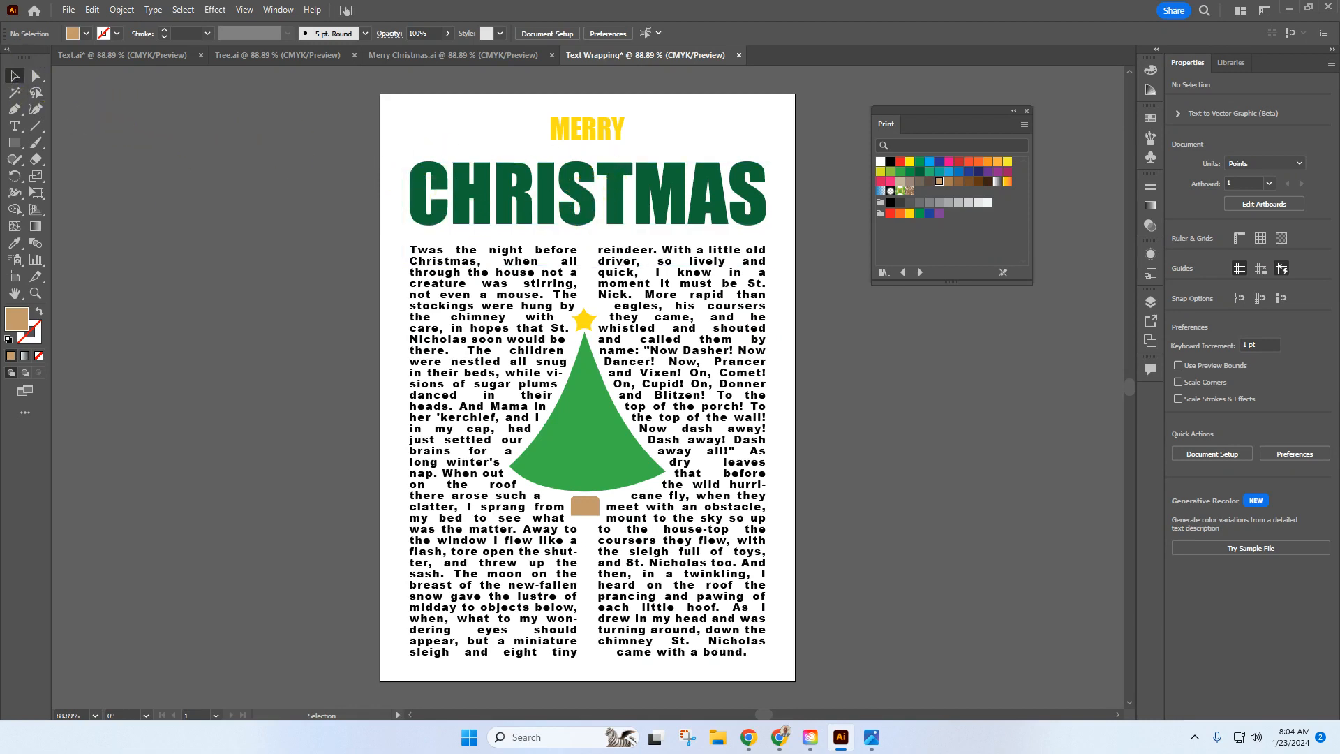
Step: Set the letters HRISTMAS in the title to 100 pt, leaving out the initial C
left_click(14, 126)
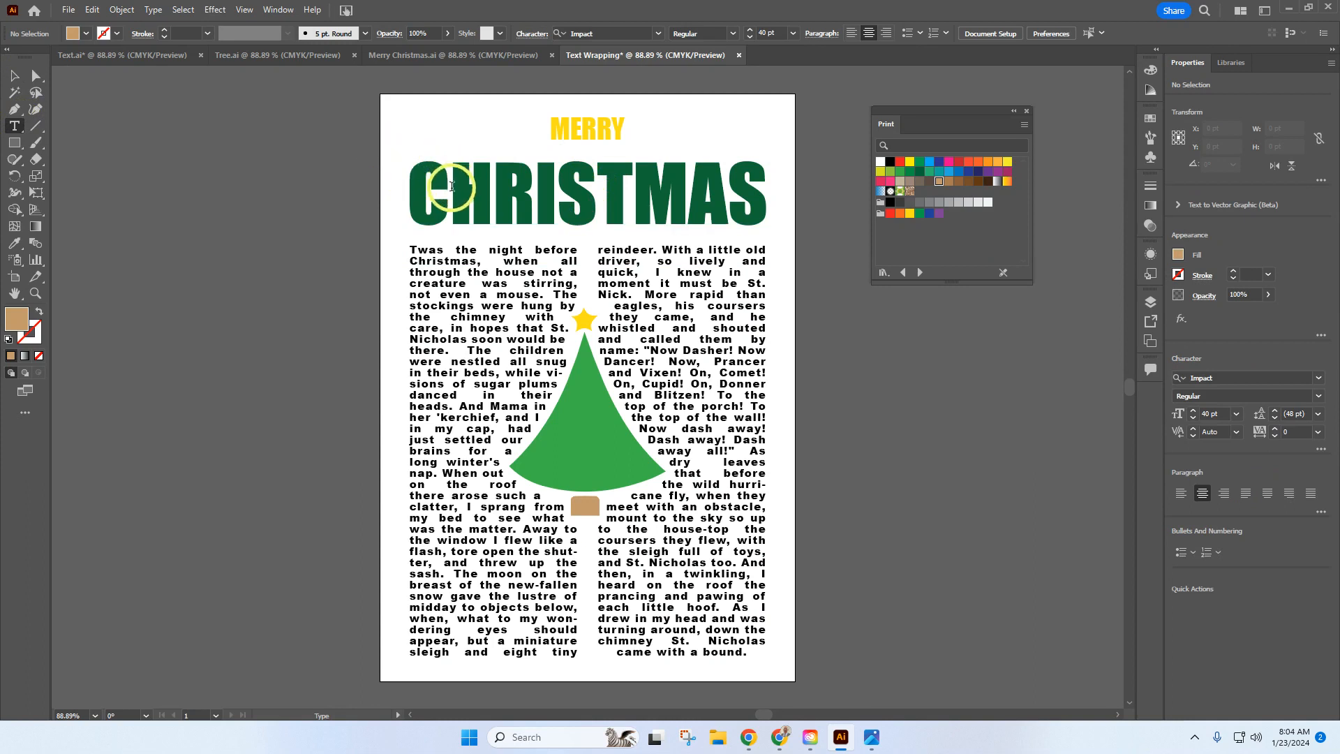
left_click_drag(465, 196, 752, 216)
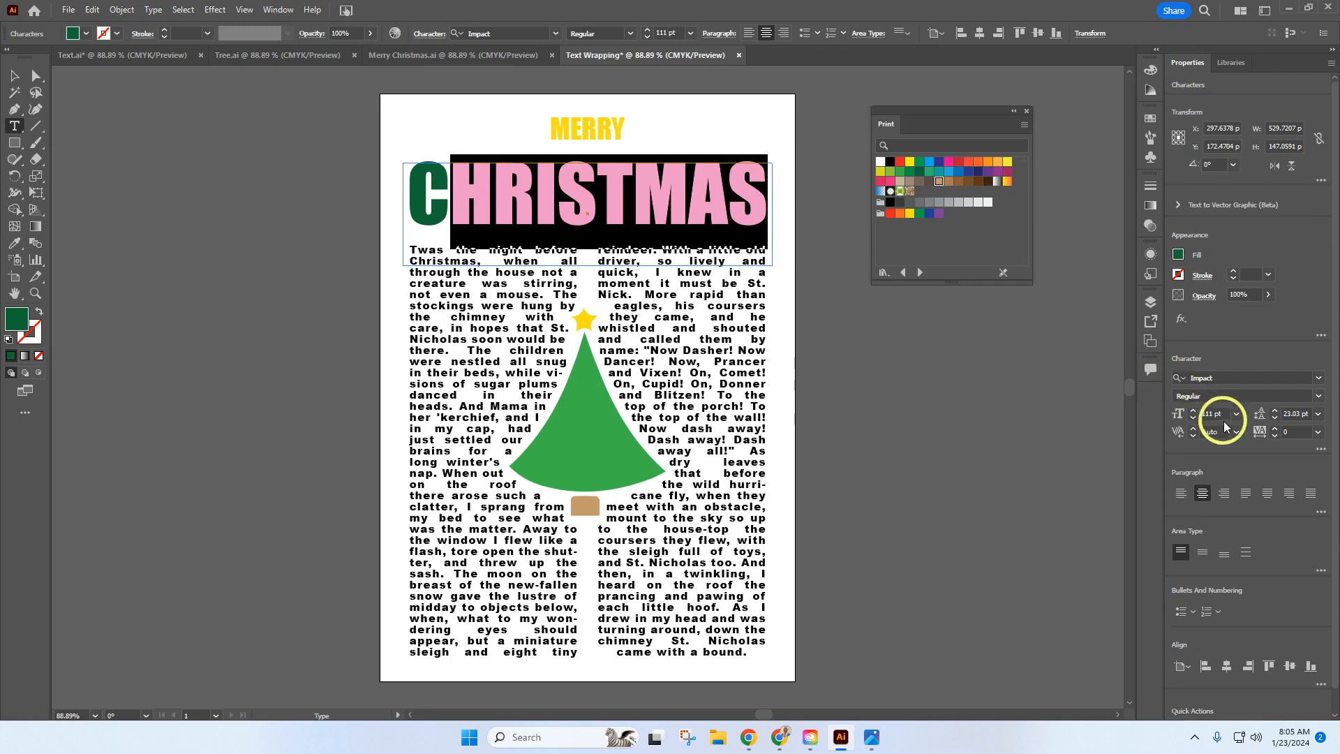
left_click(1204, 414)
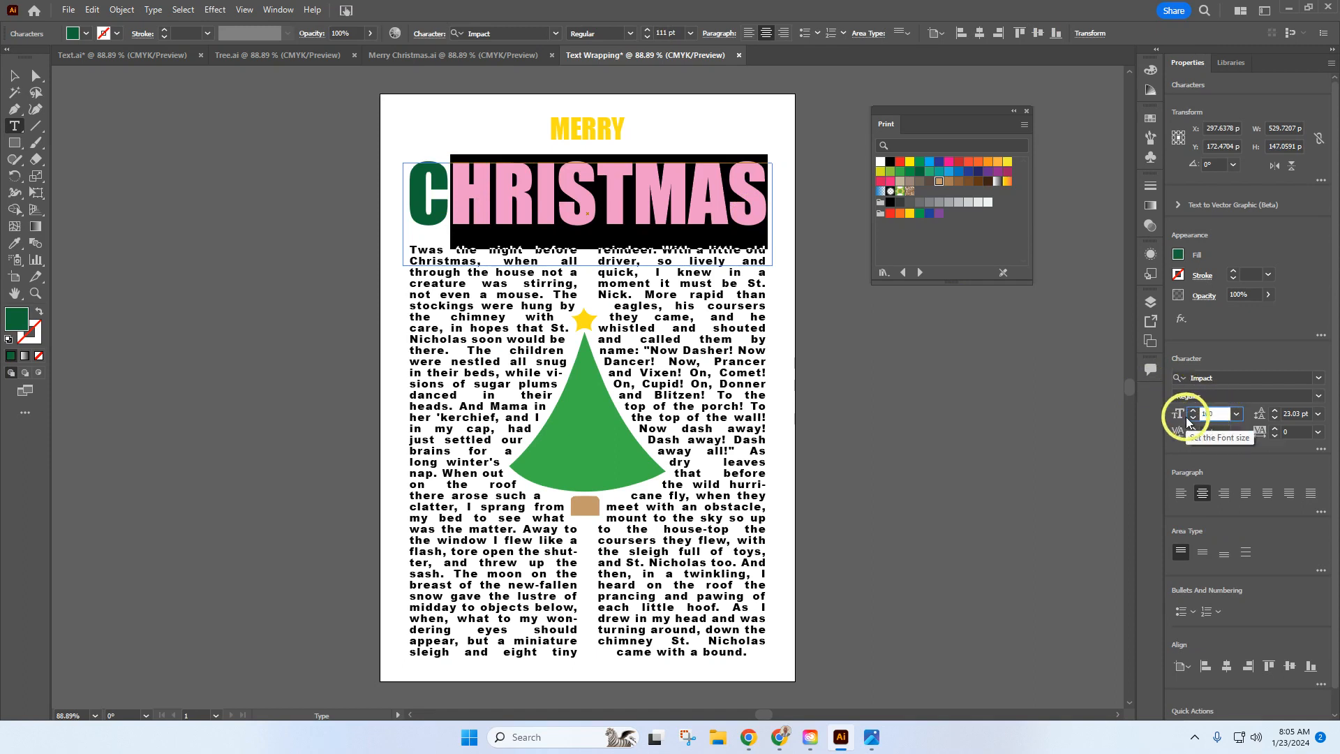
key("Return")
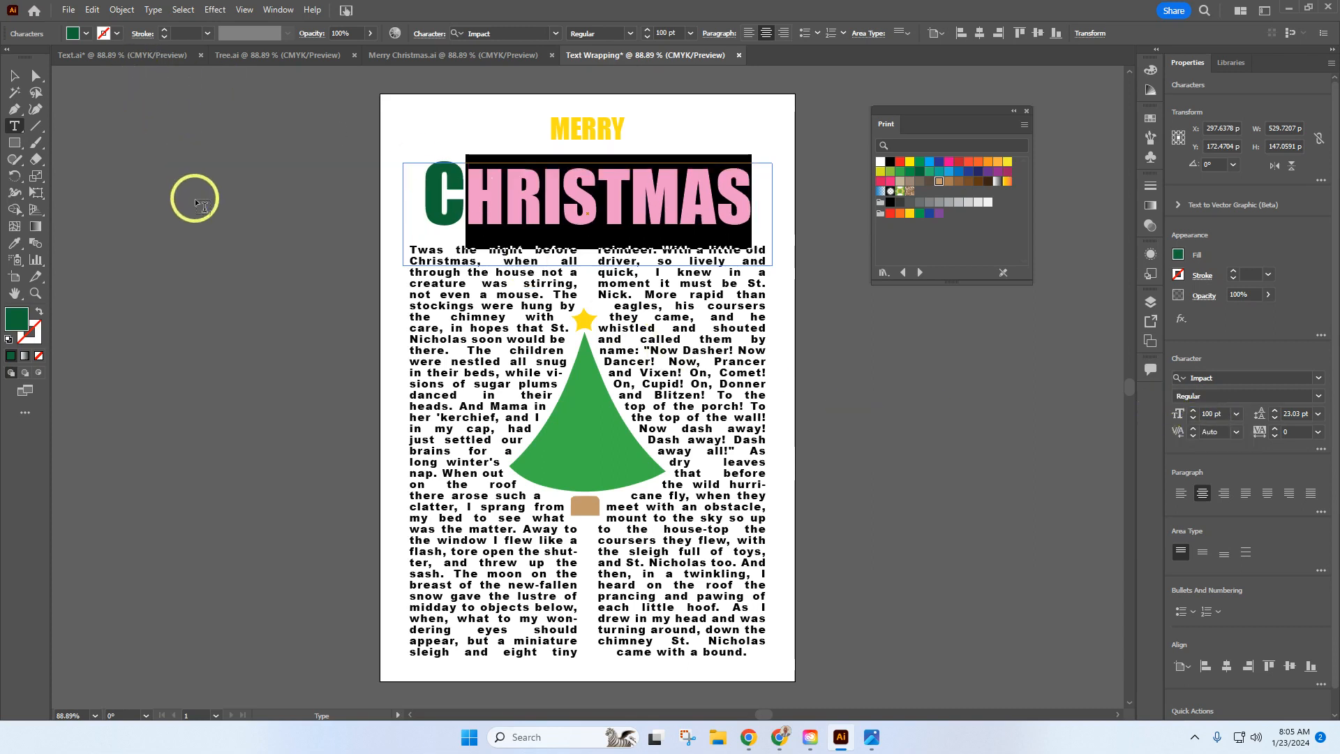
left_click(13, 77)
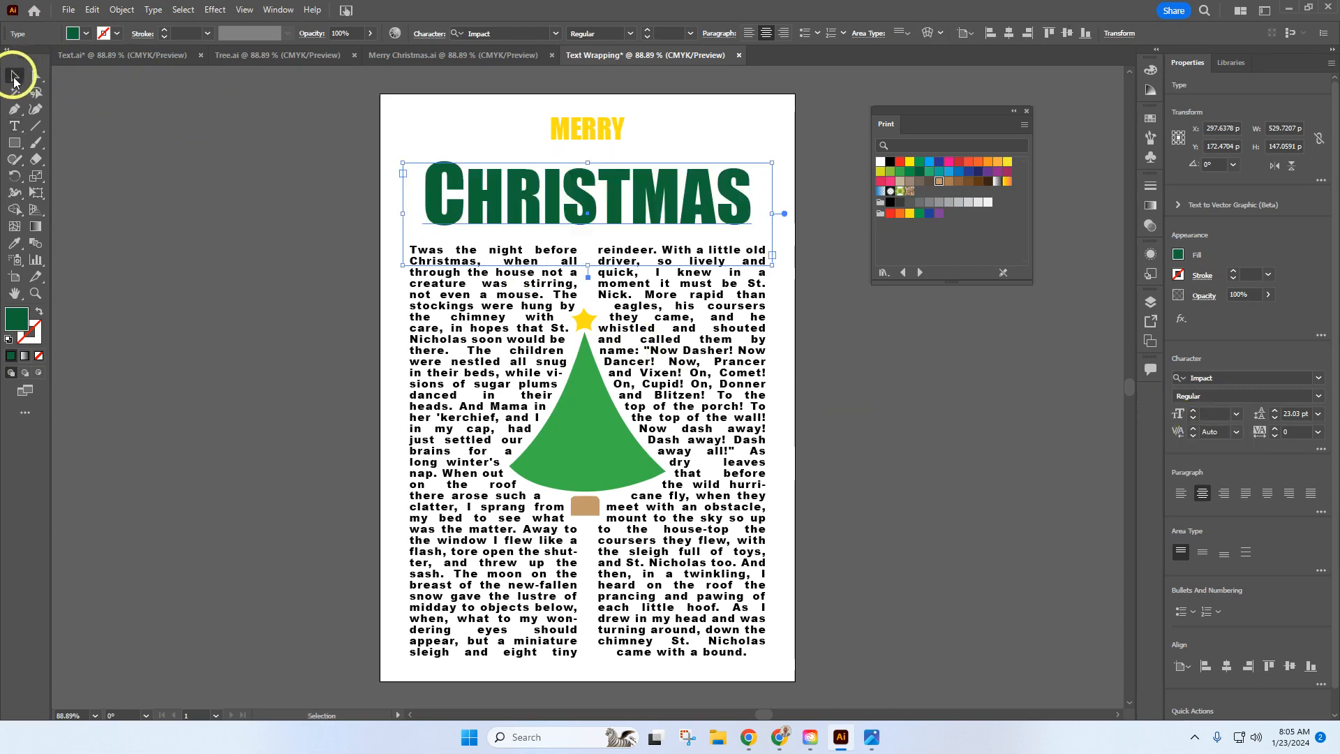
Step: Pick out the initial C of CHRISTMAS with the Touch Type tool and change its font to Arial Black
left_click(15, 127)
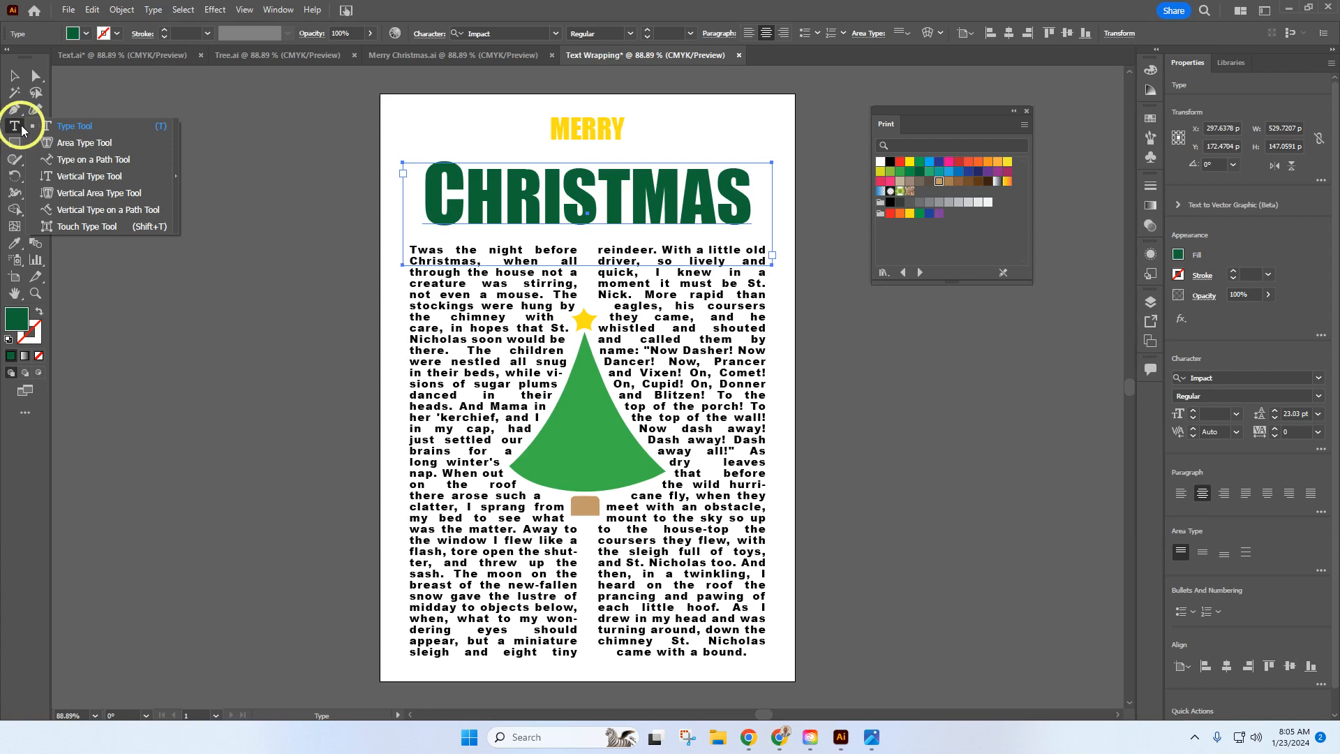
left_click(68, 225)
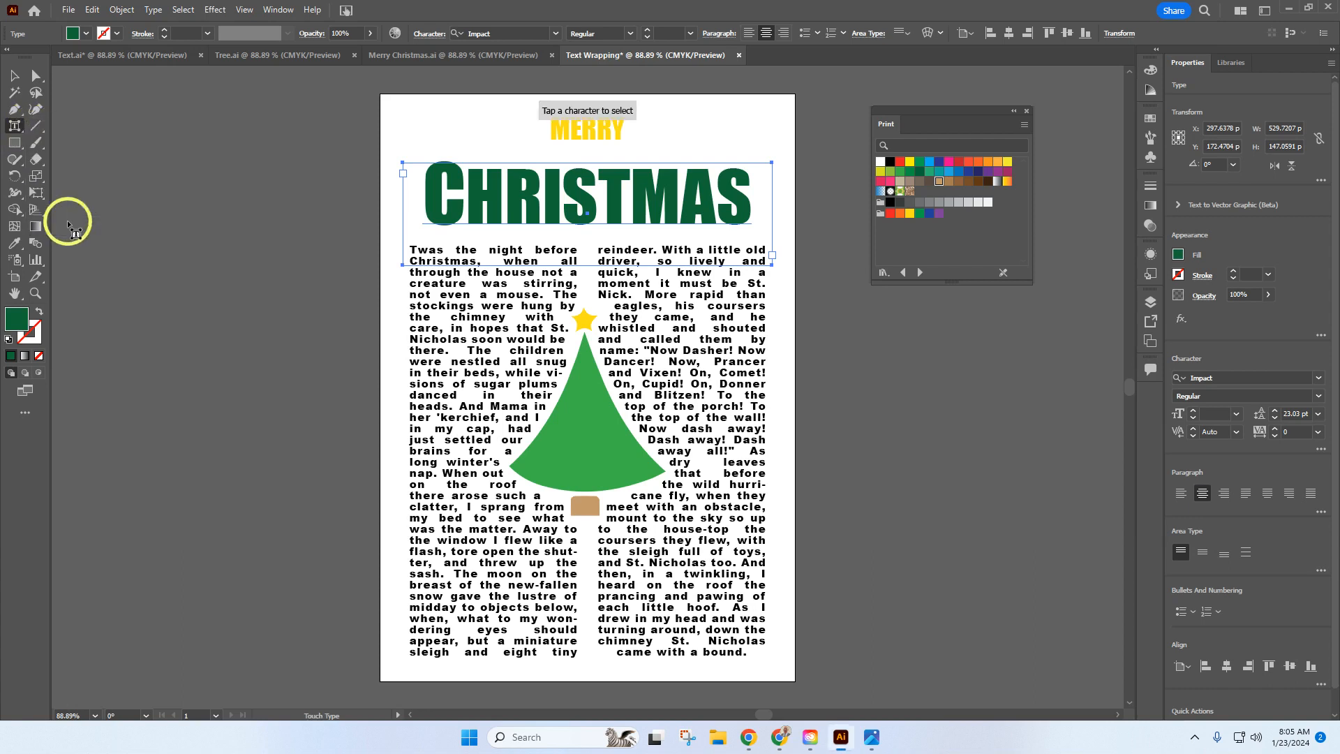
left_click(439, 202)
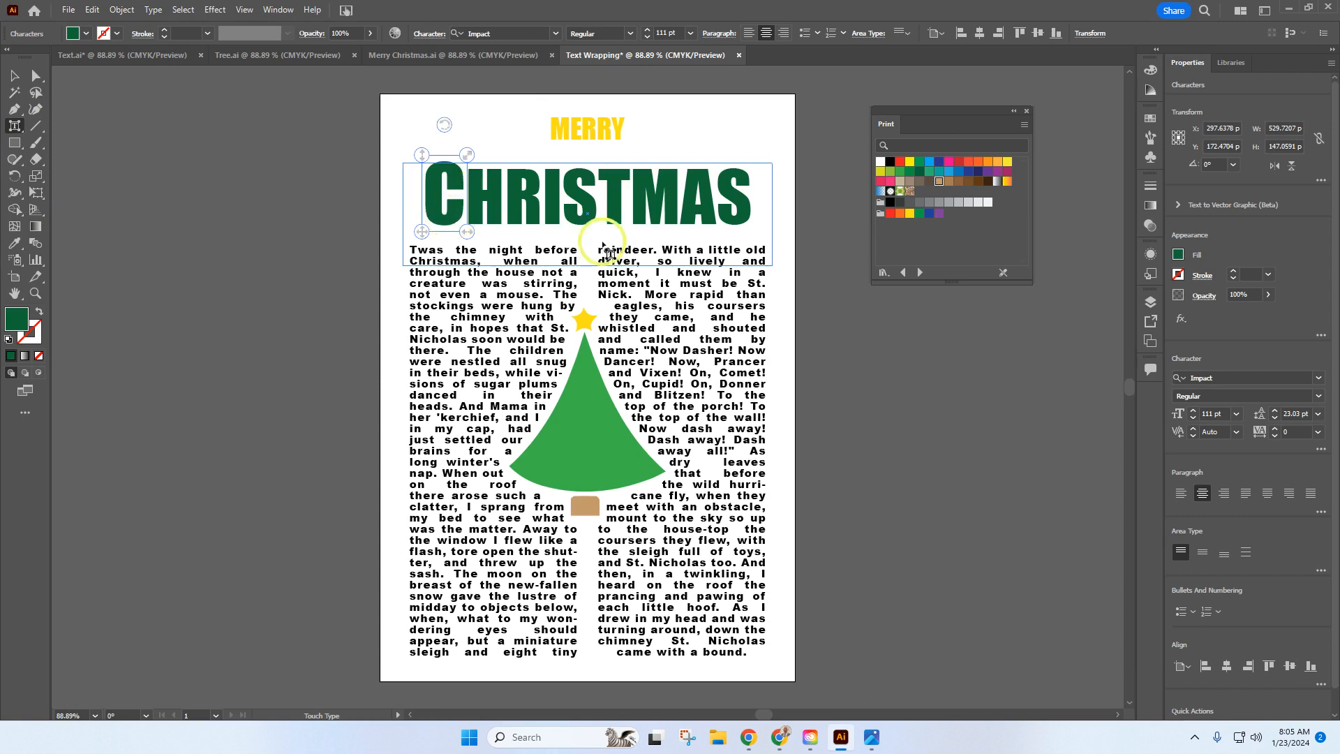
left_click(1233, 381)
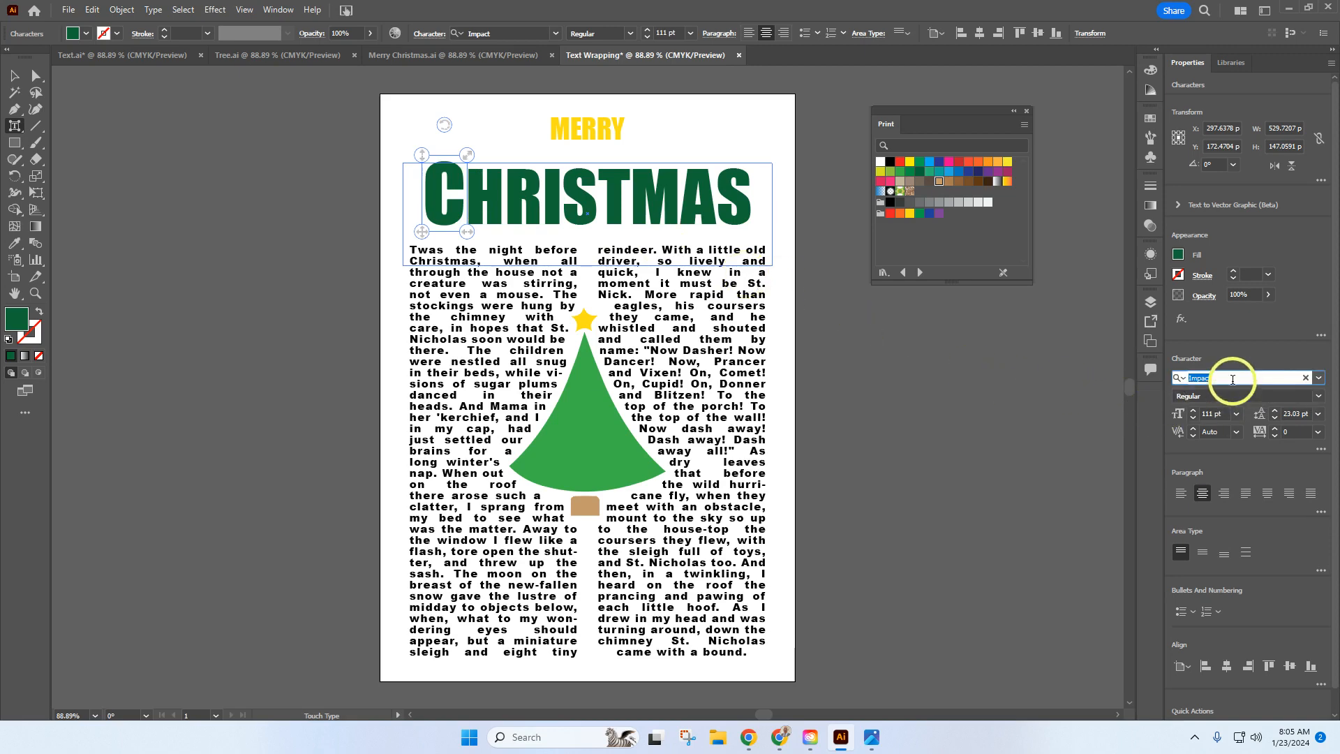
type("arial")
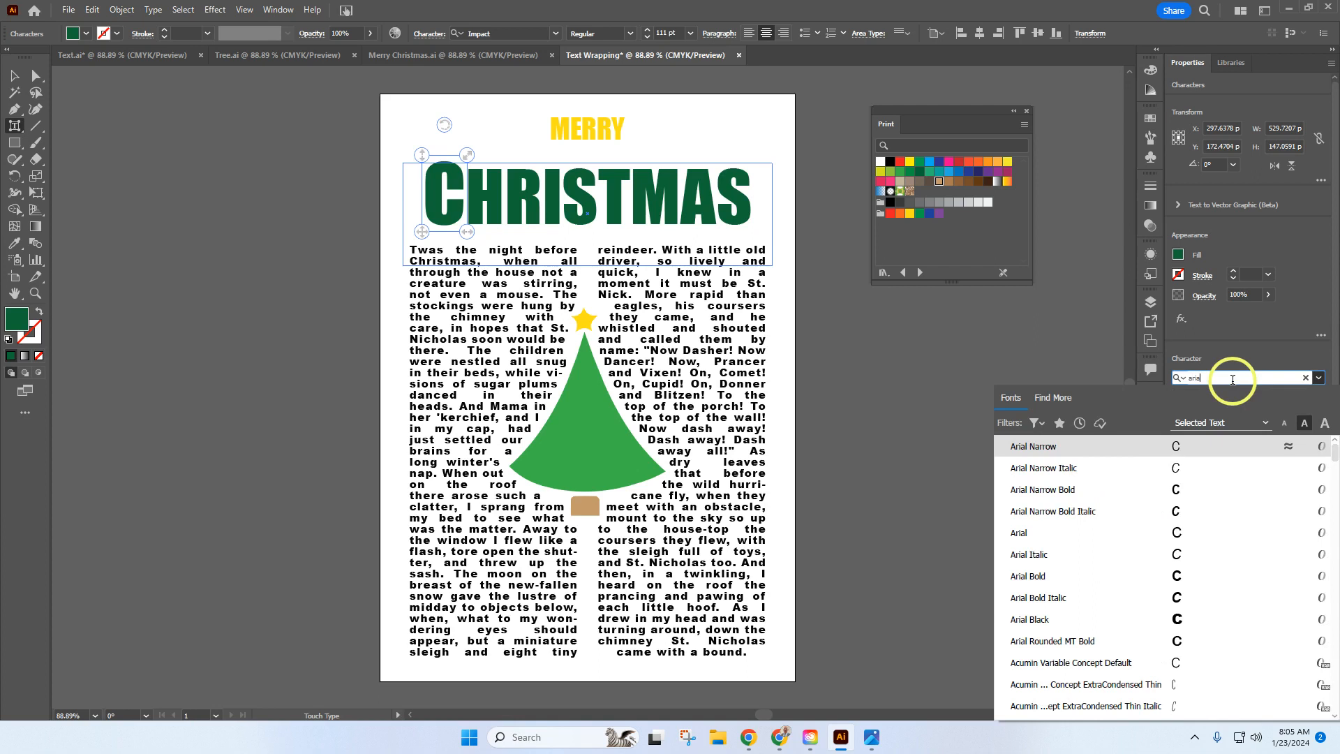
left_click(1039, 623)
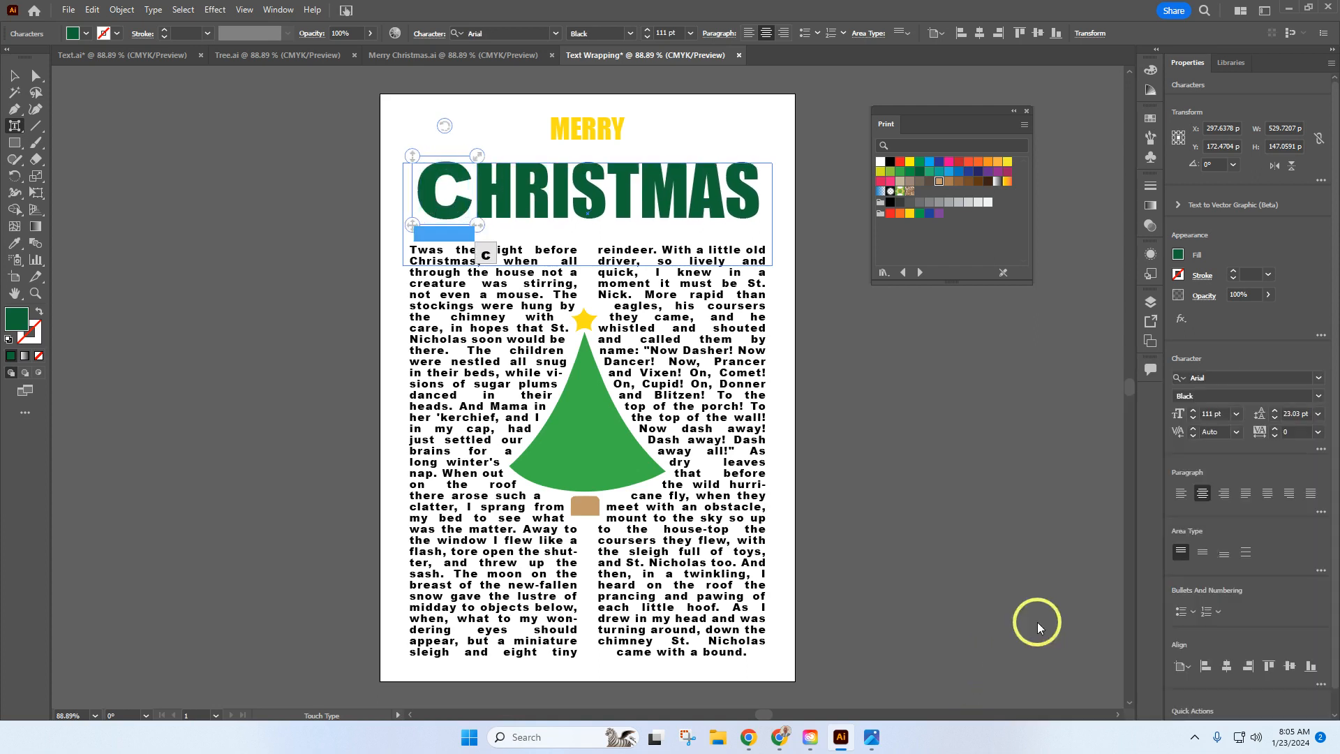
Step: Set the initial C of CHRISTMAS to 140 pt and deselect the title
left_click(1215, 414)
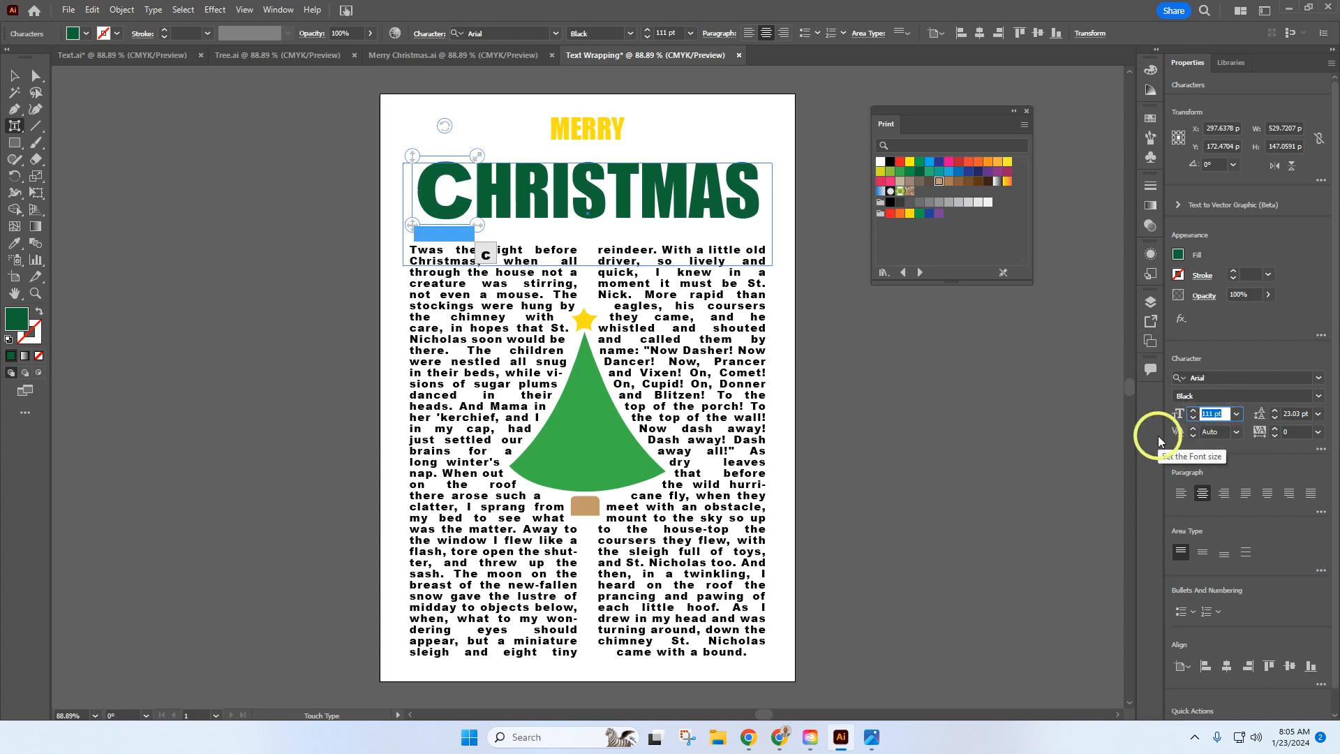
type("140")
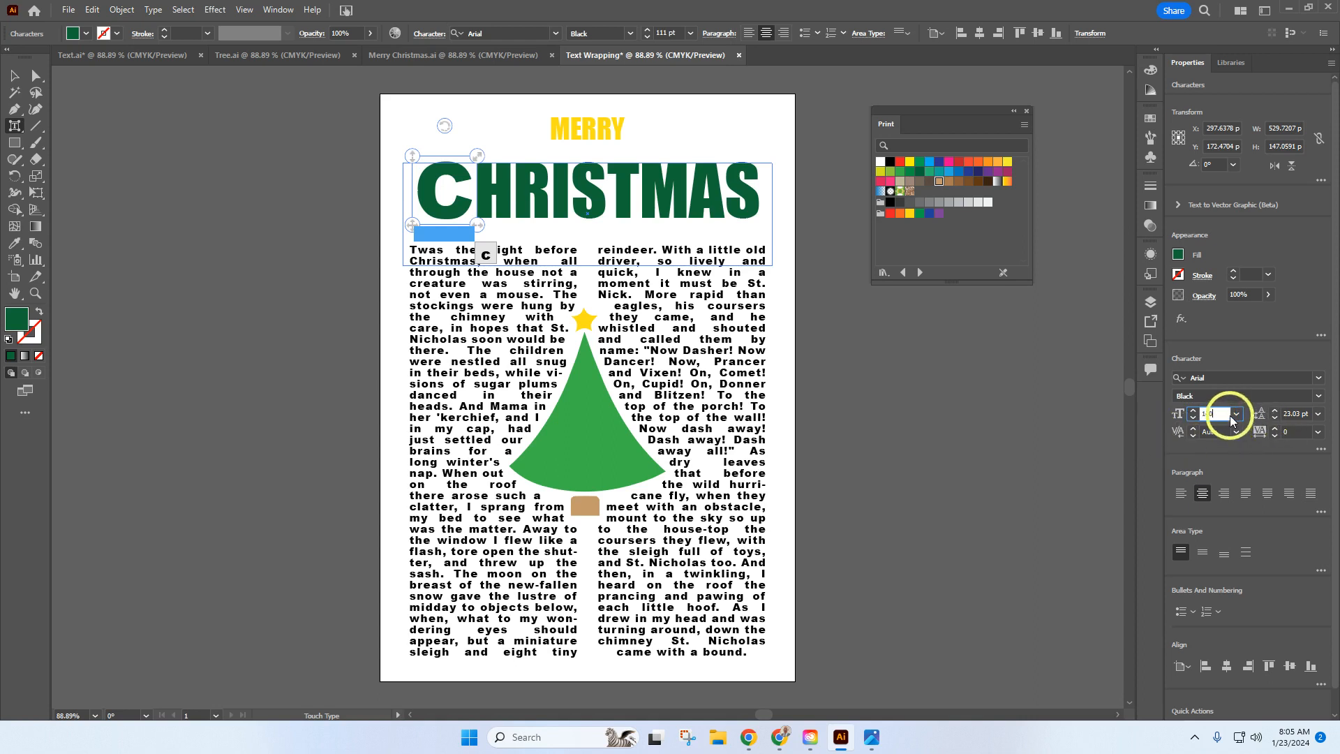
key("Return")
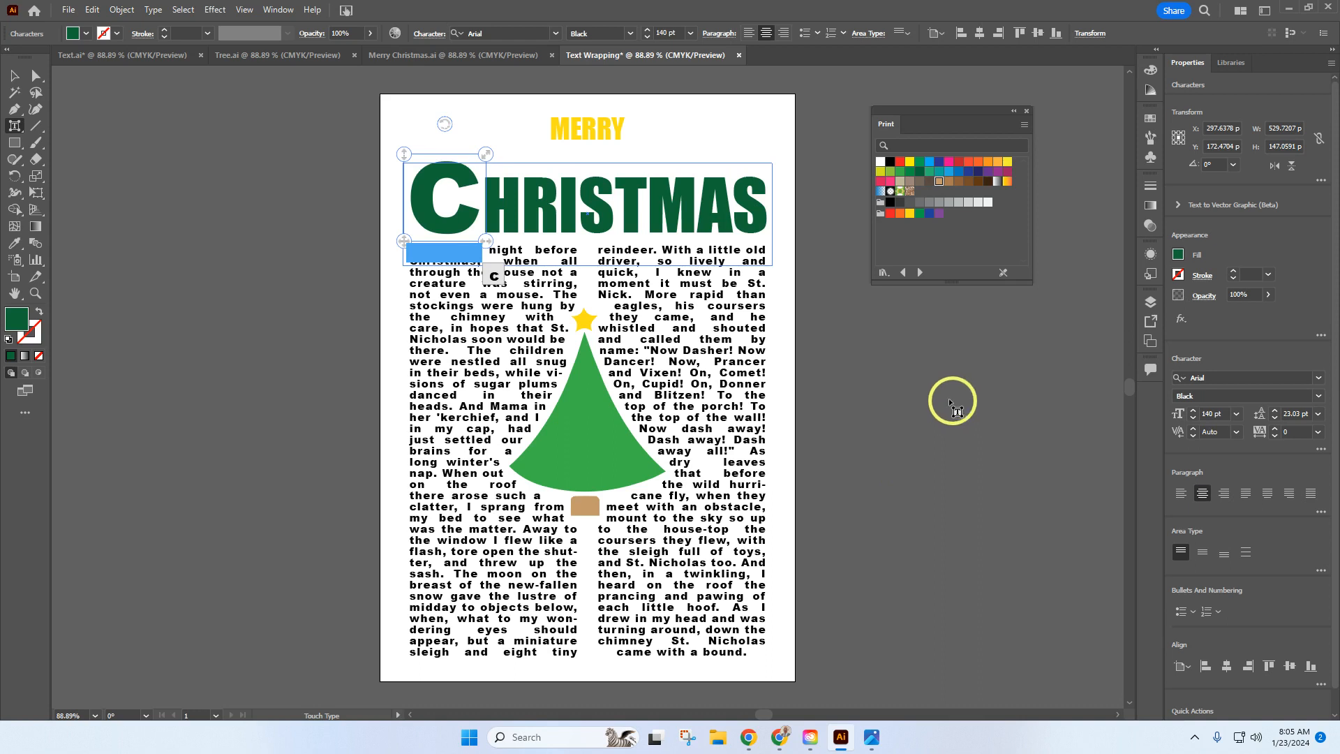
left_click(21, 82)
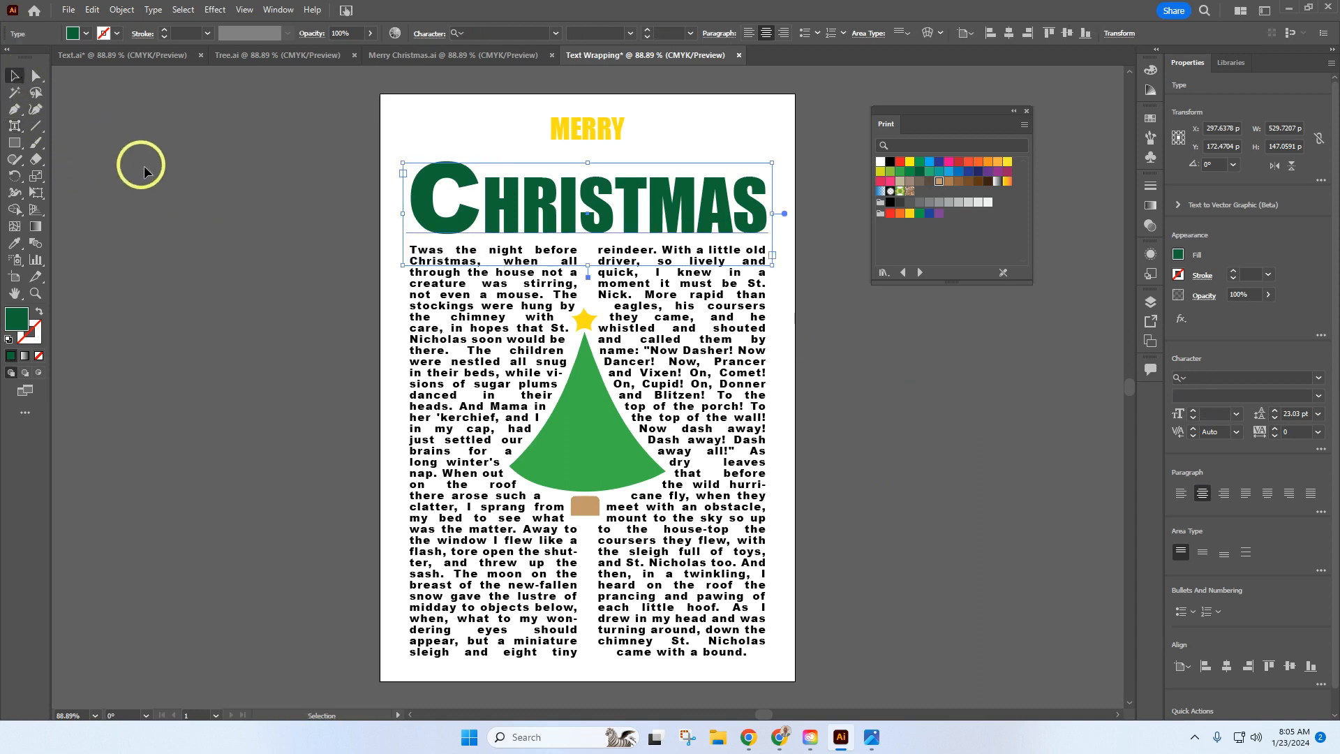
left_click(180, 203)
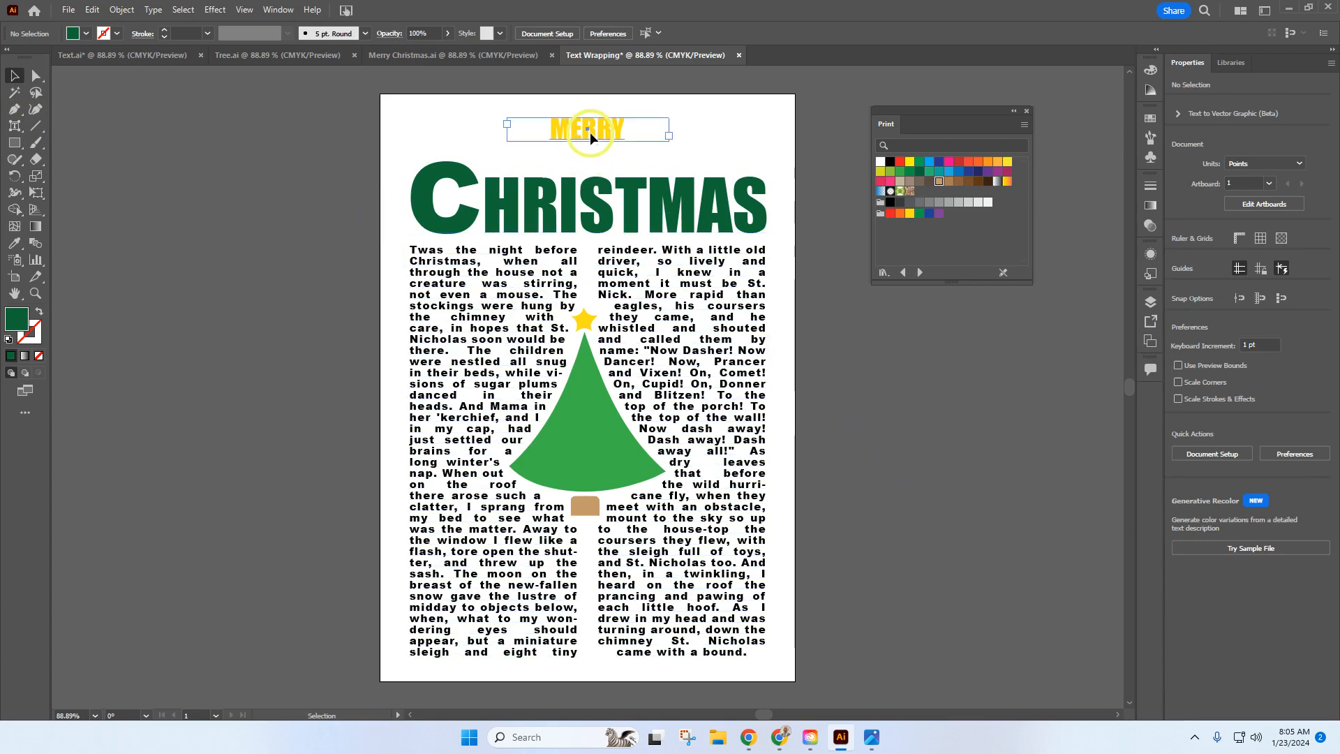
Step: Move MERRY down about 34 pt to sit just above CHRISTMAS and center it horizontally on the artboard
mouse_move(590, 135)
left_mouse_down()
mouse_move(585, 155)
mouse_move(592, 118)
mouse_move(588, 160)
left_mouse_up()
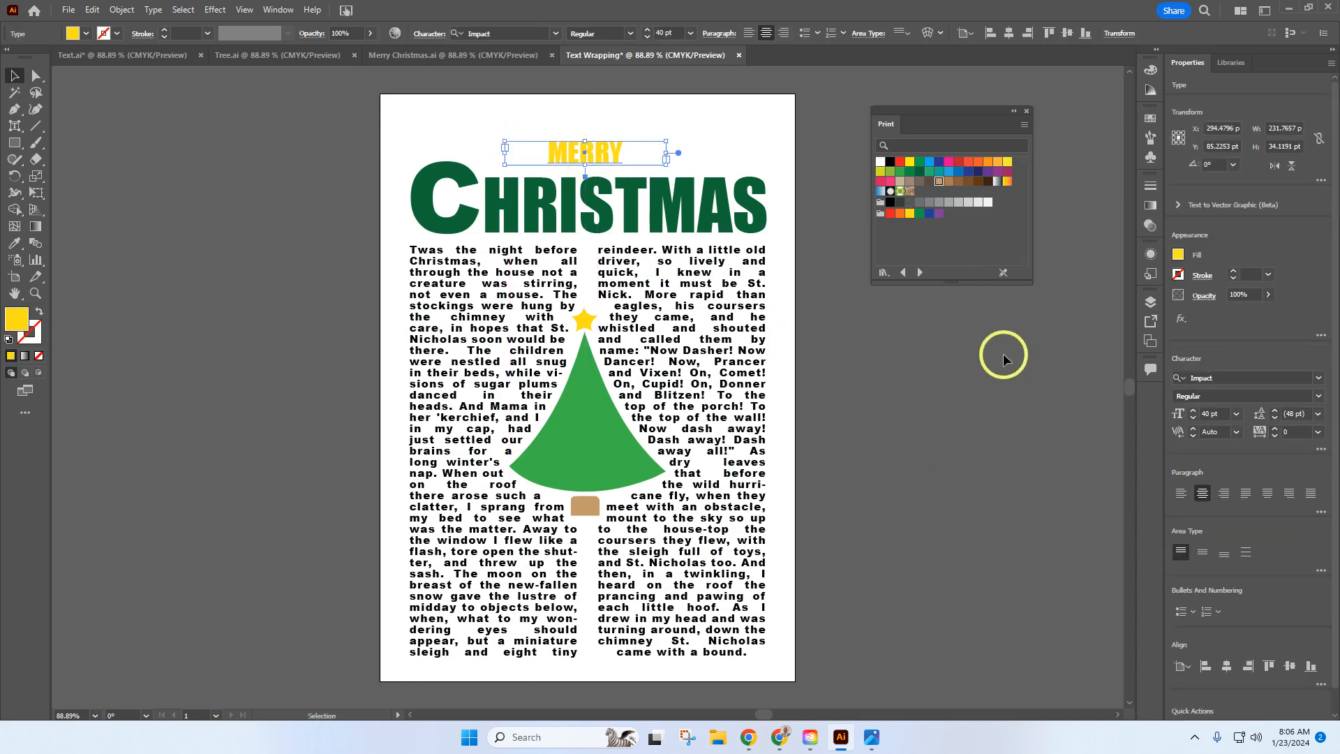
left_click(1227, 668)
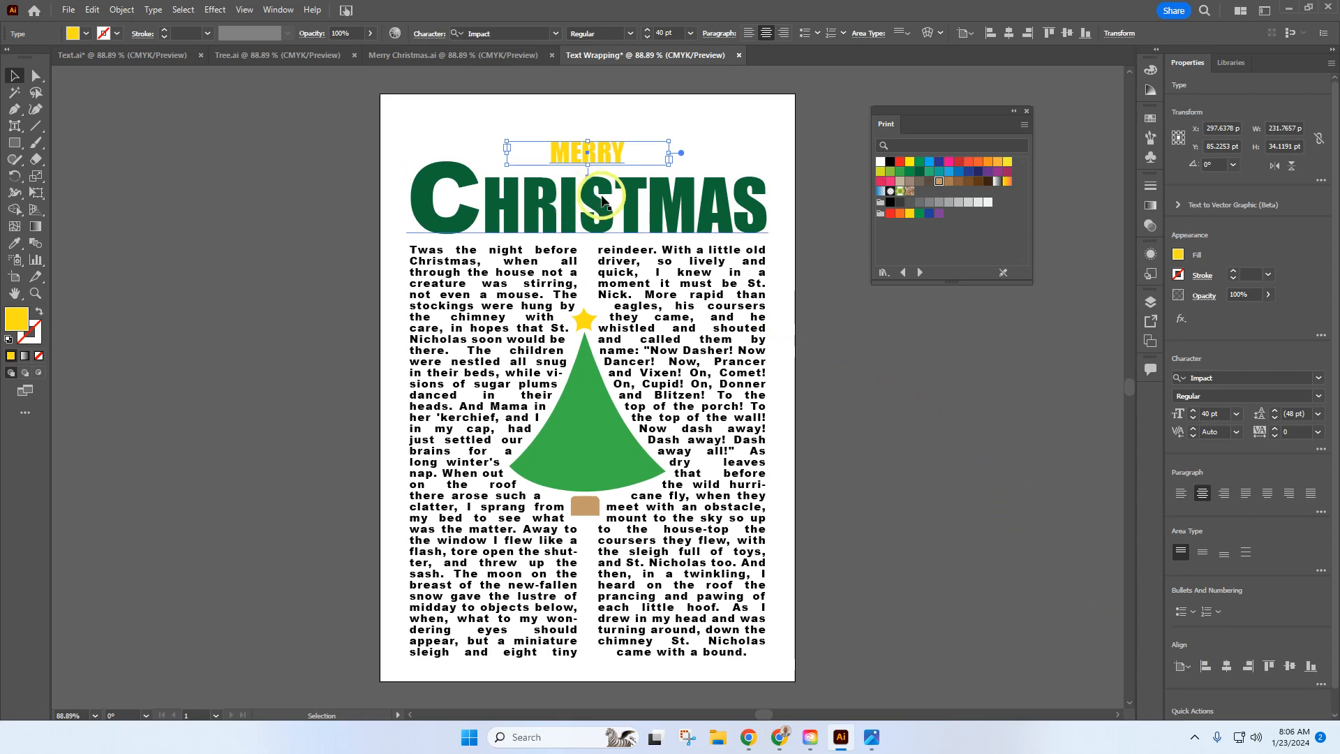
Step: Convert the CHRISTMAS title text to outlines
left_click(599, 200)
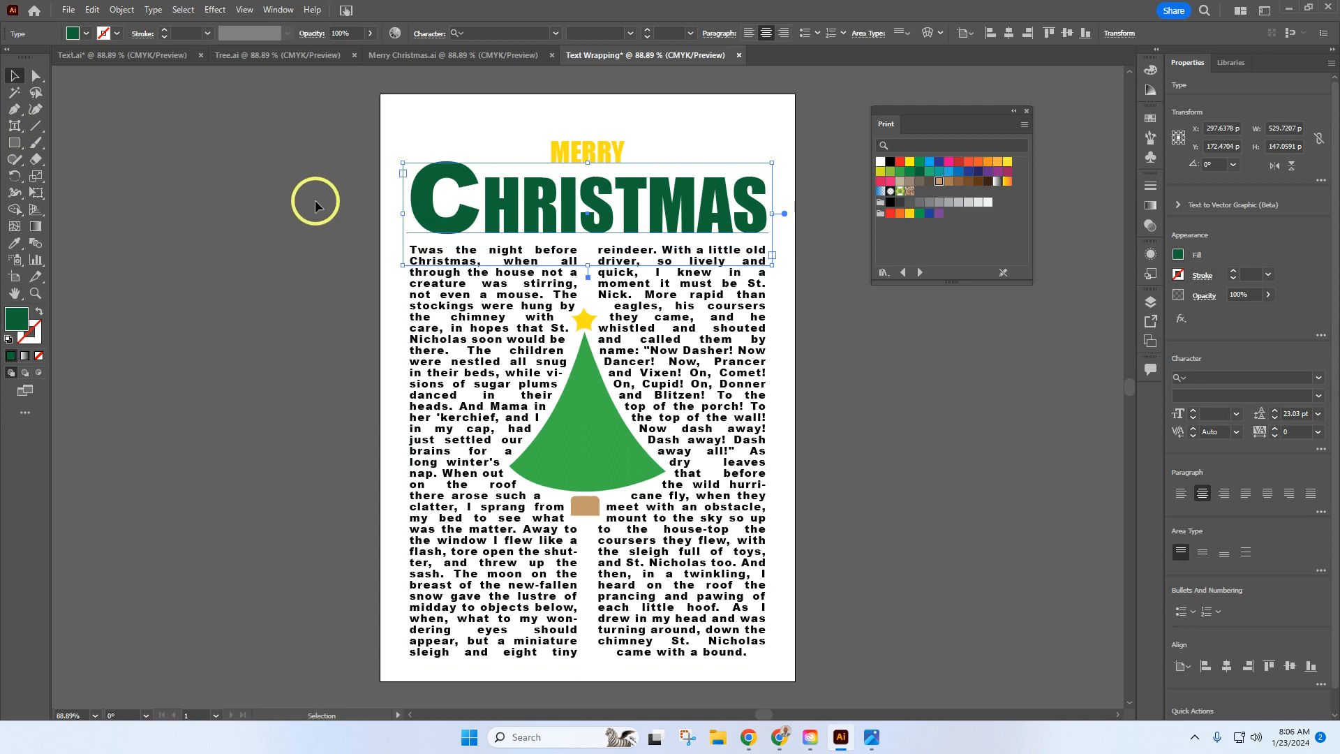
left_click(154, 10)
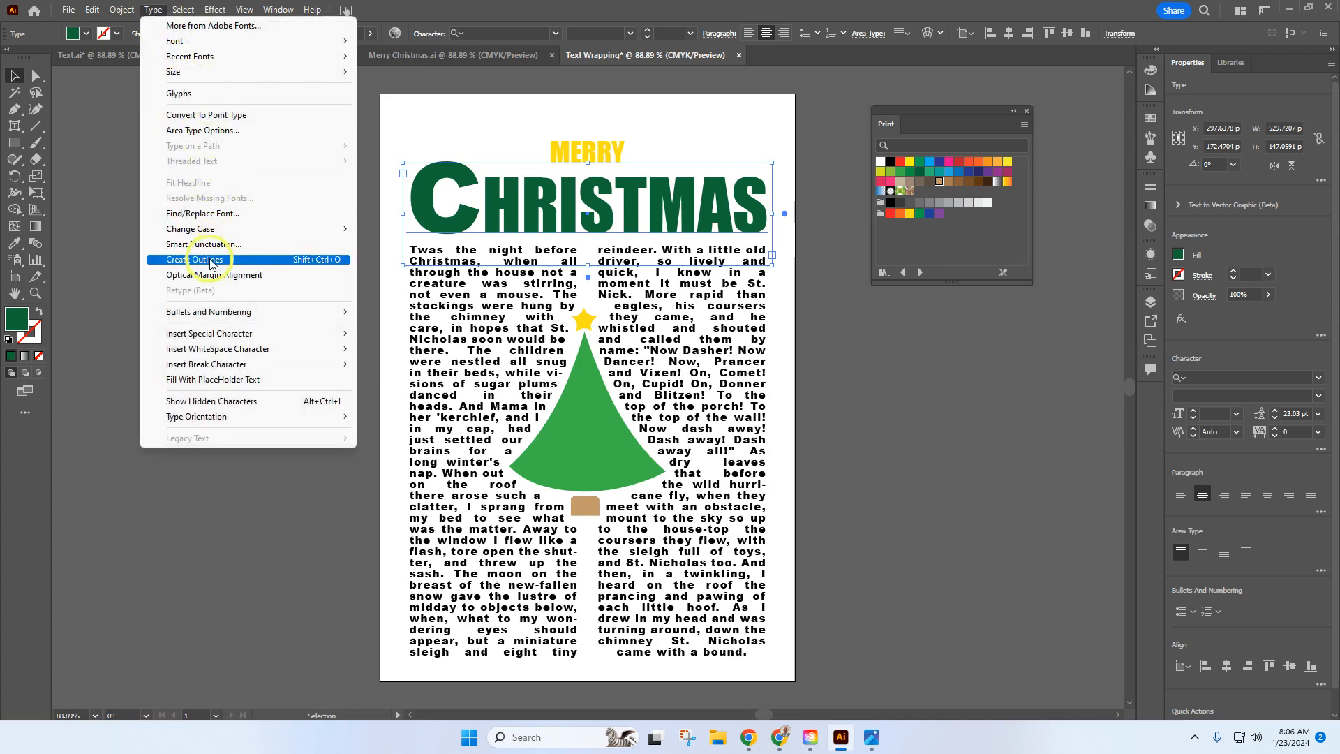
left_click(139, 157)
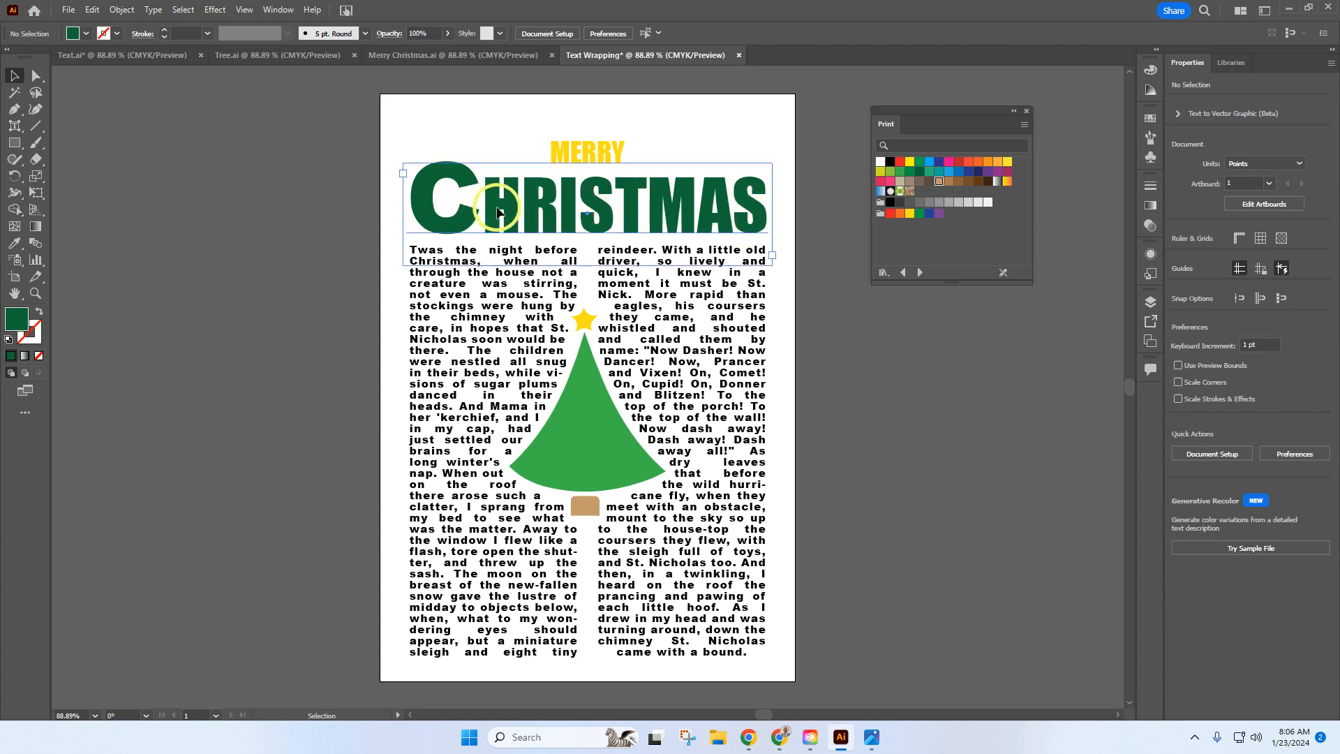
left_click(447, 185)
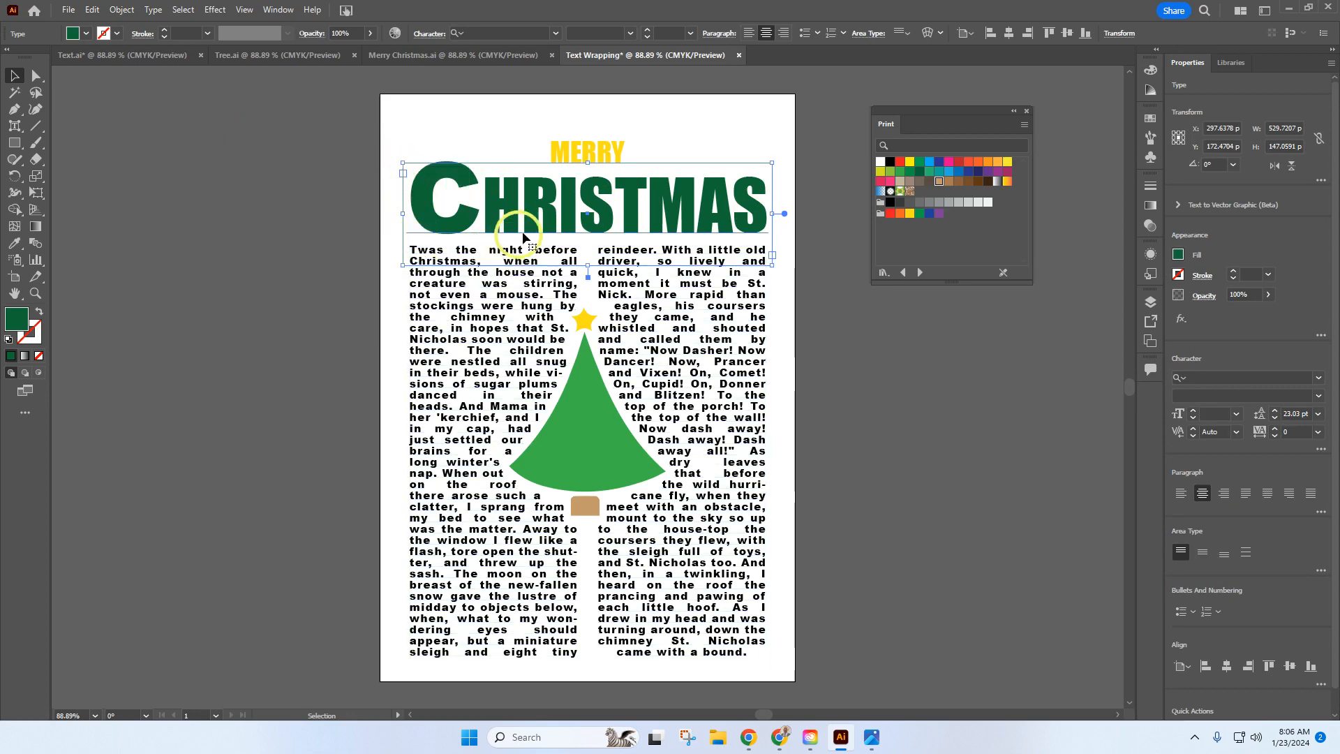
left_click(154, 10)
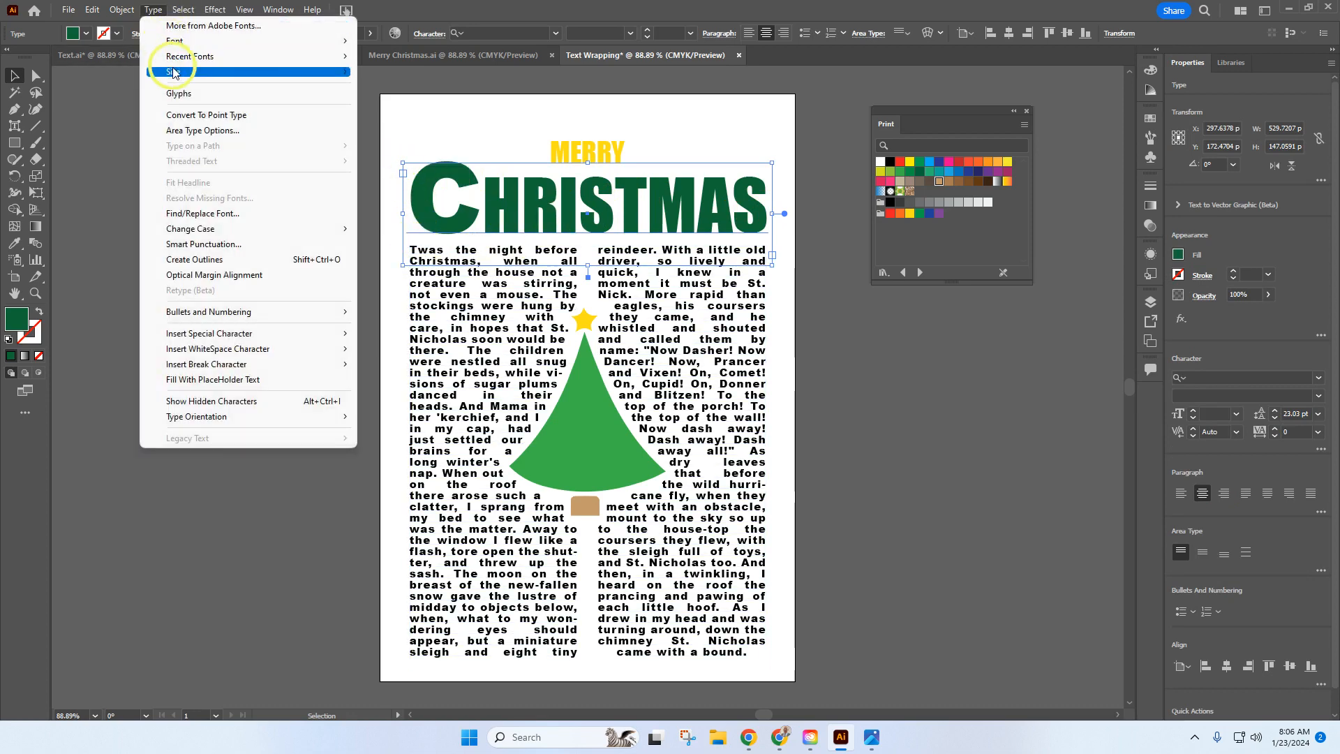
left_click(226, 259)
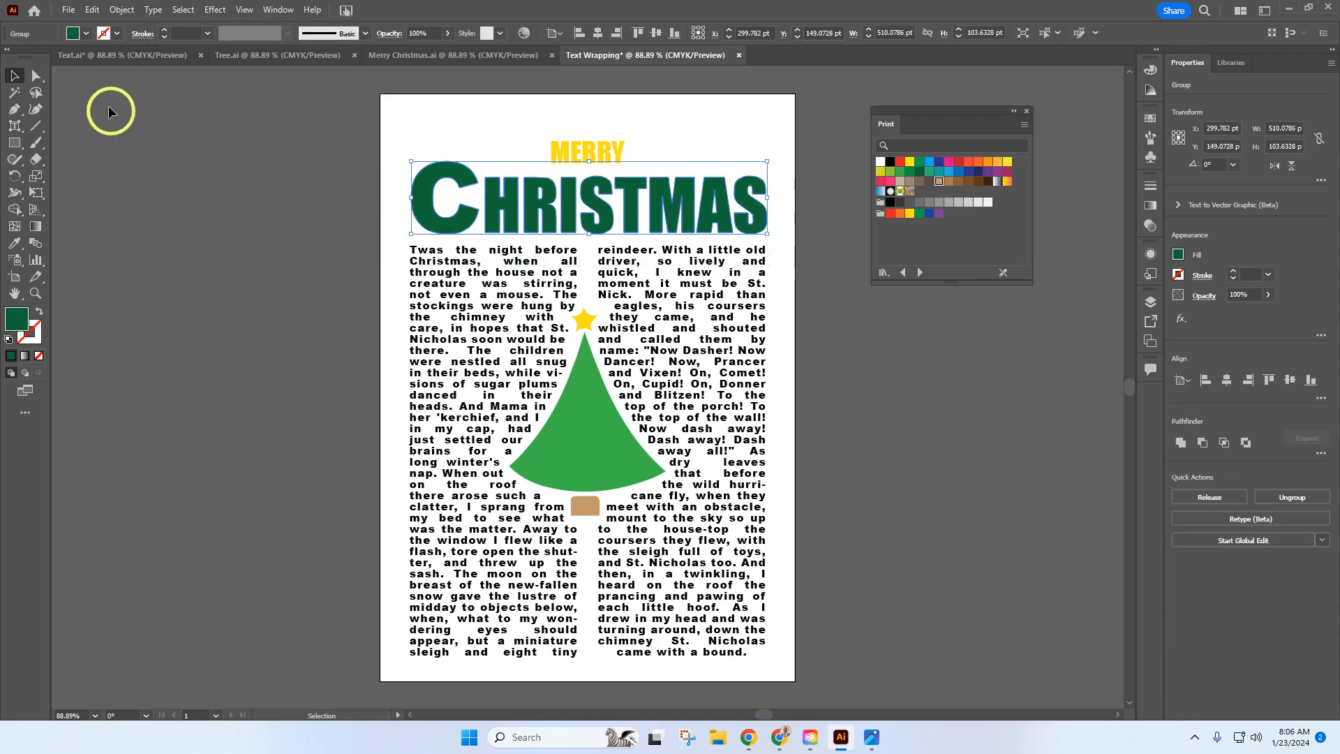
Step: Deselect the CHRISTMAS lettering, then move only the upper-left anchor point of the letter I straight down about 65 pt
left_click(36, 77)
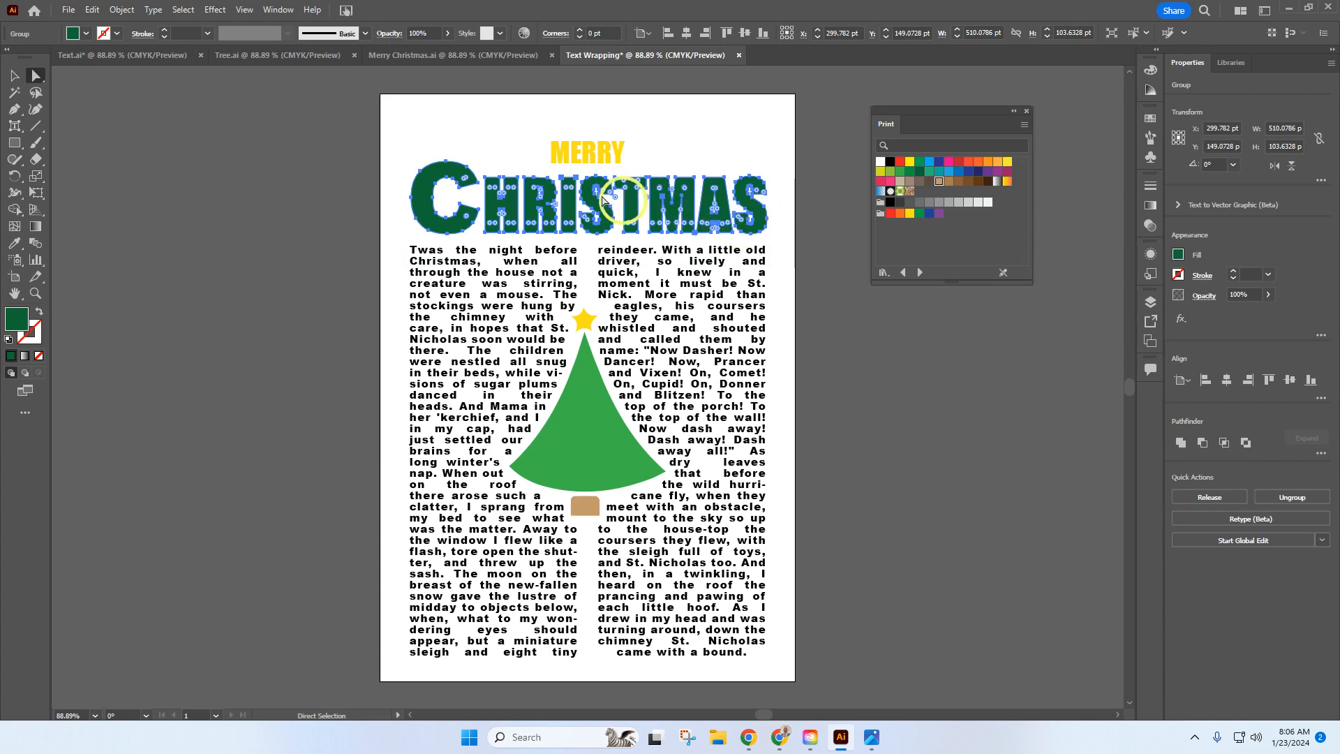
left_click(187, 12)
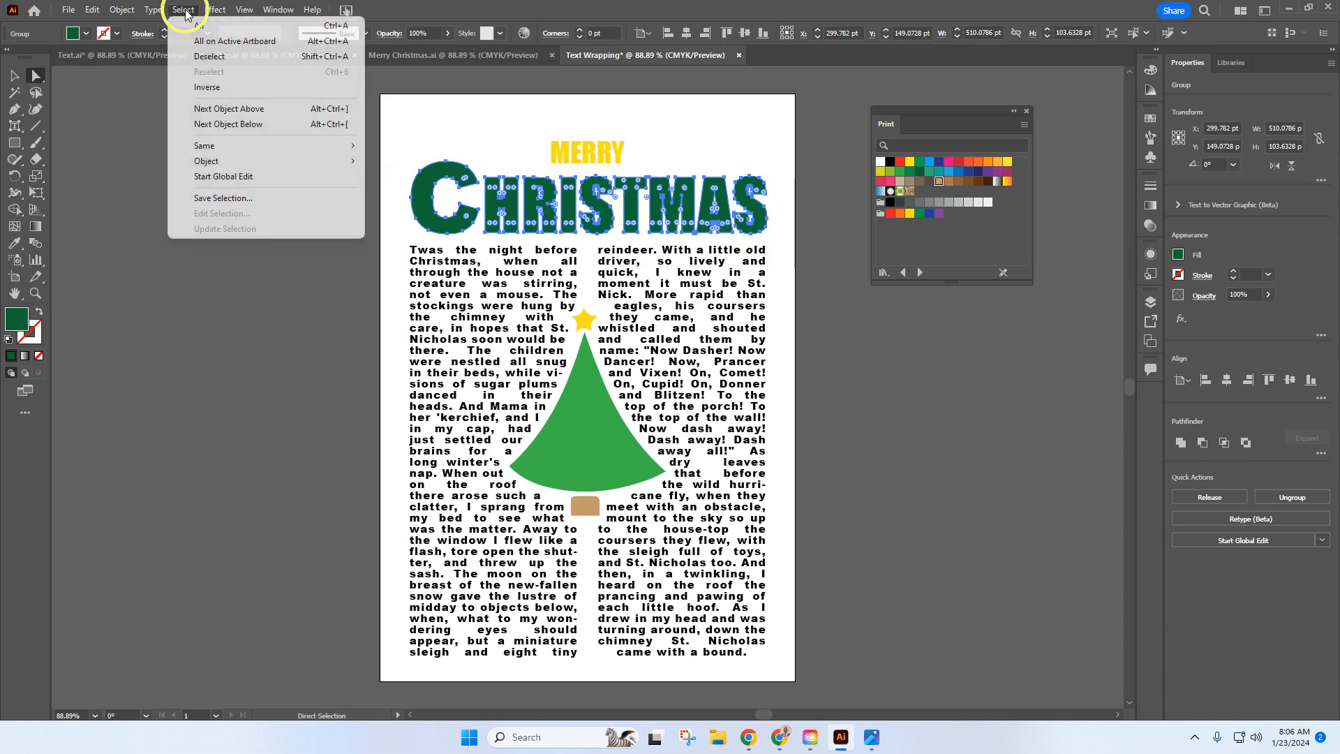
left_click(192, 55)
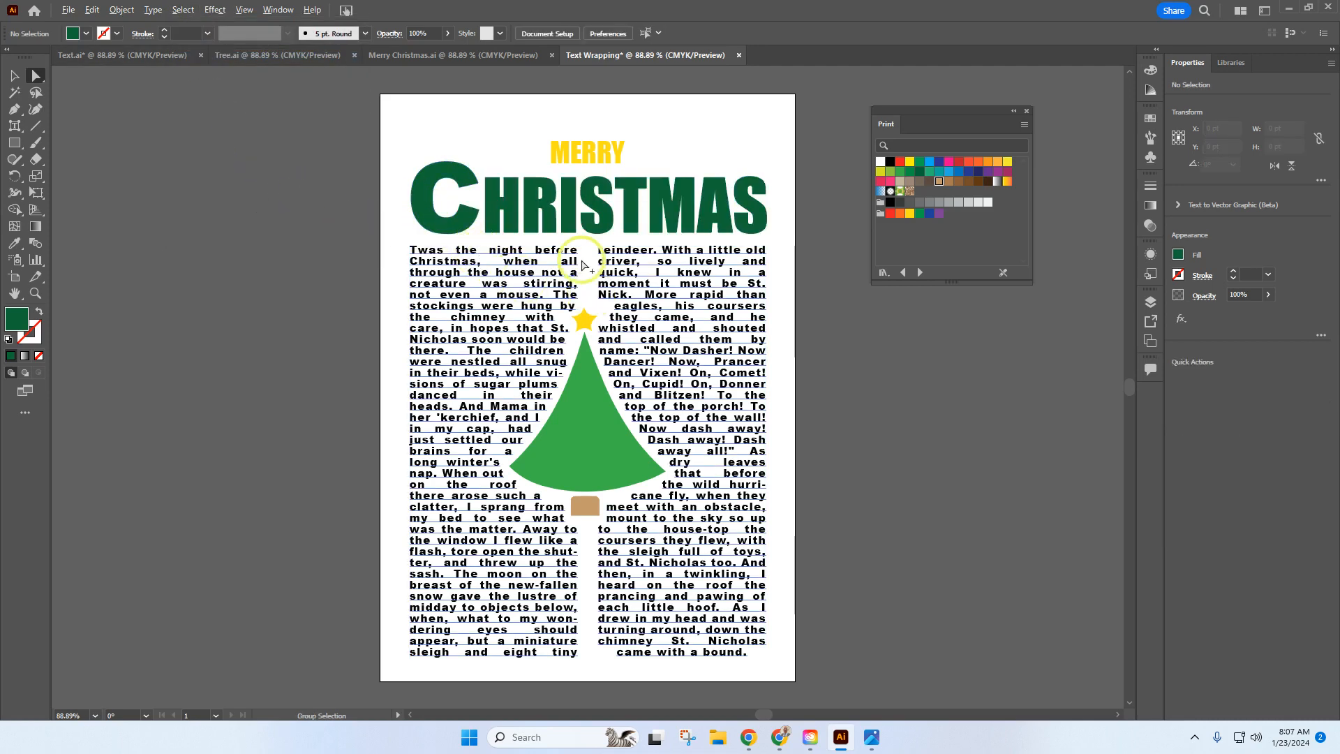
scroll(567, 212, "up", 4)
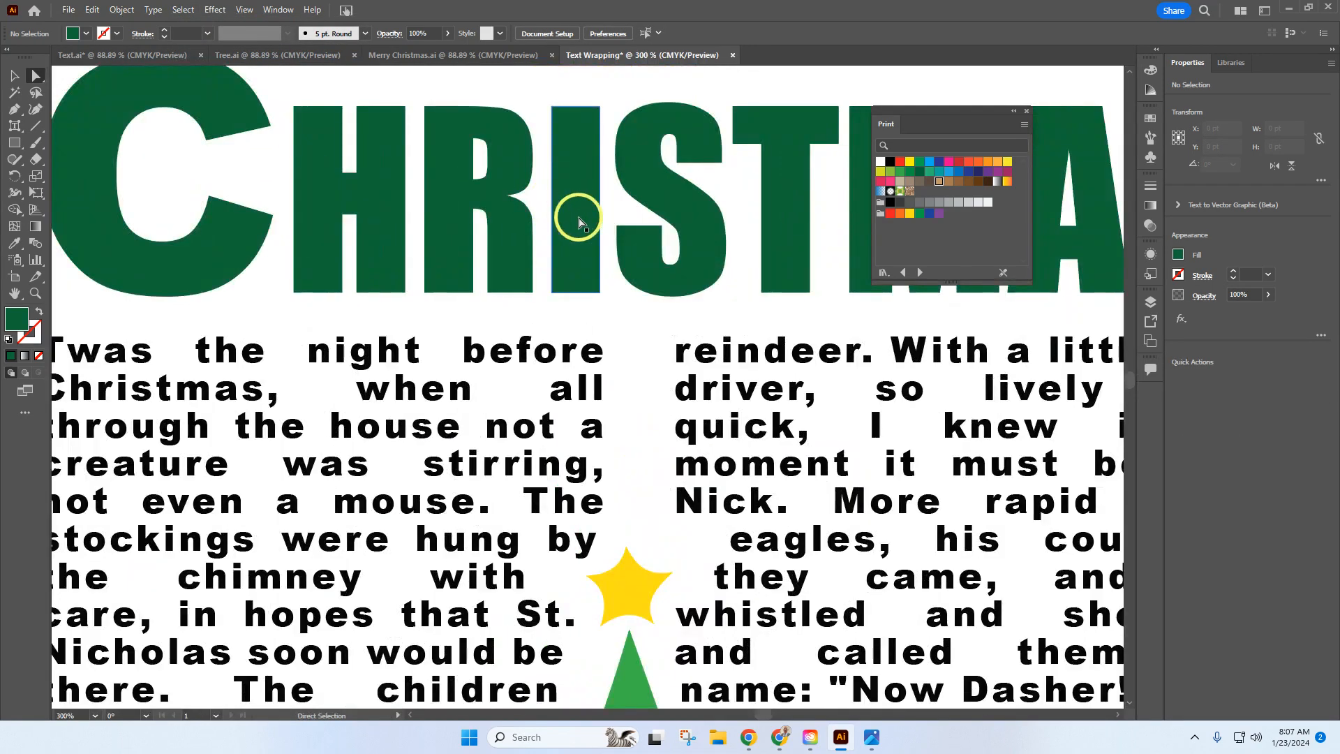
scroll(579, 222, "up", 1)
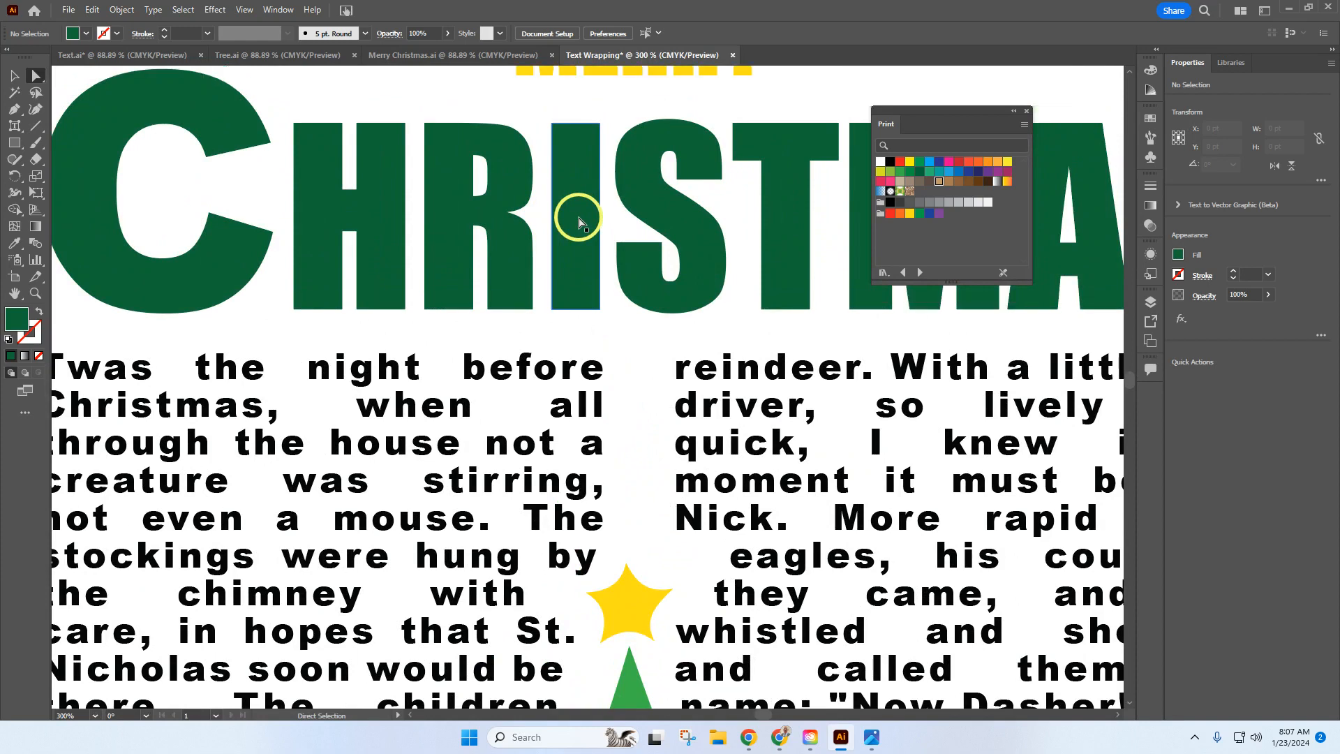
left_click(578, 216)
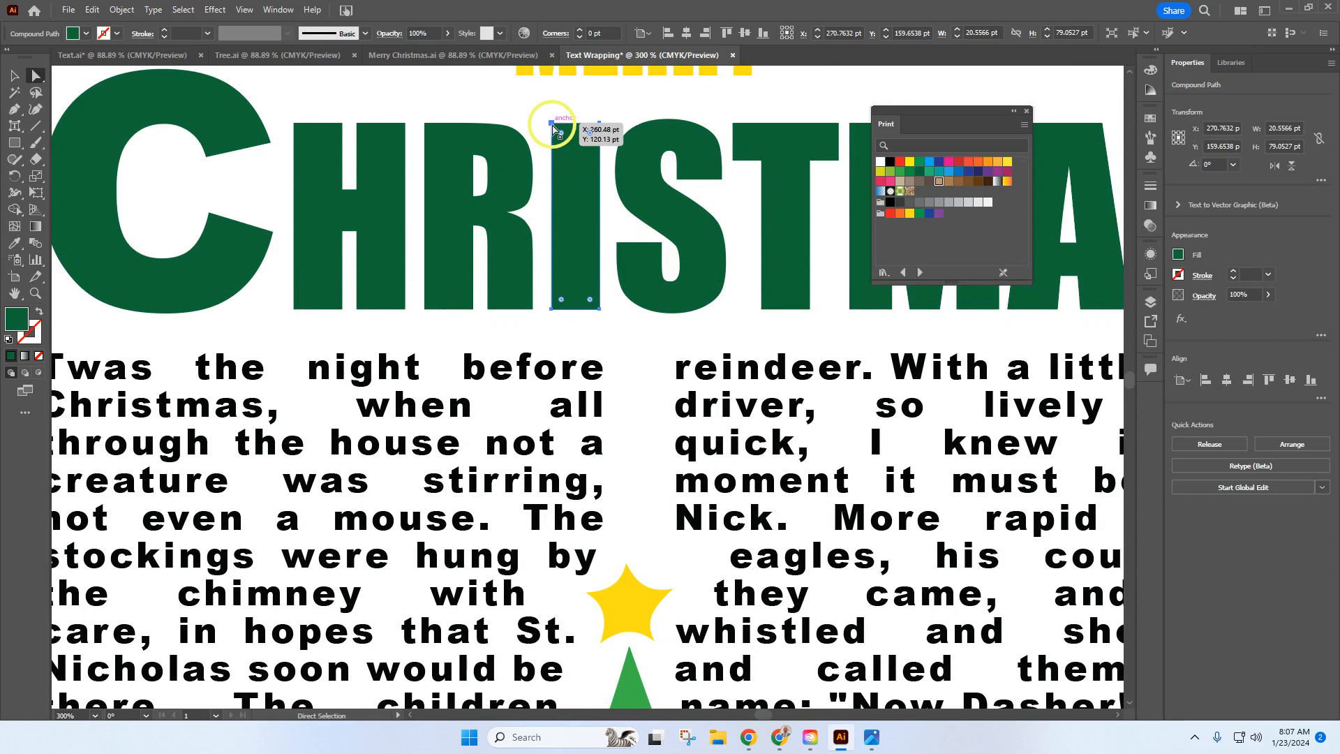
left_click(553, 130)
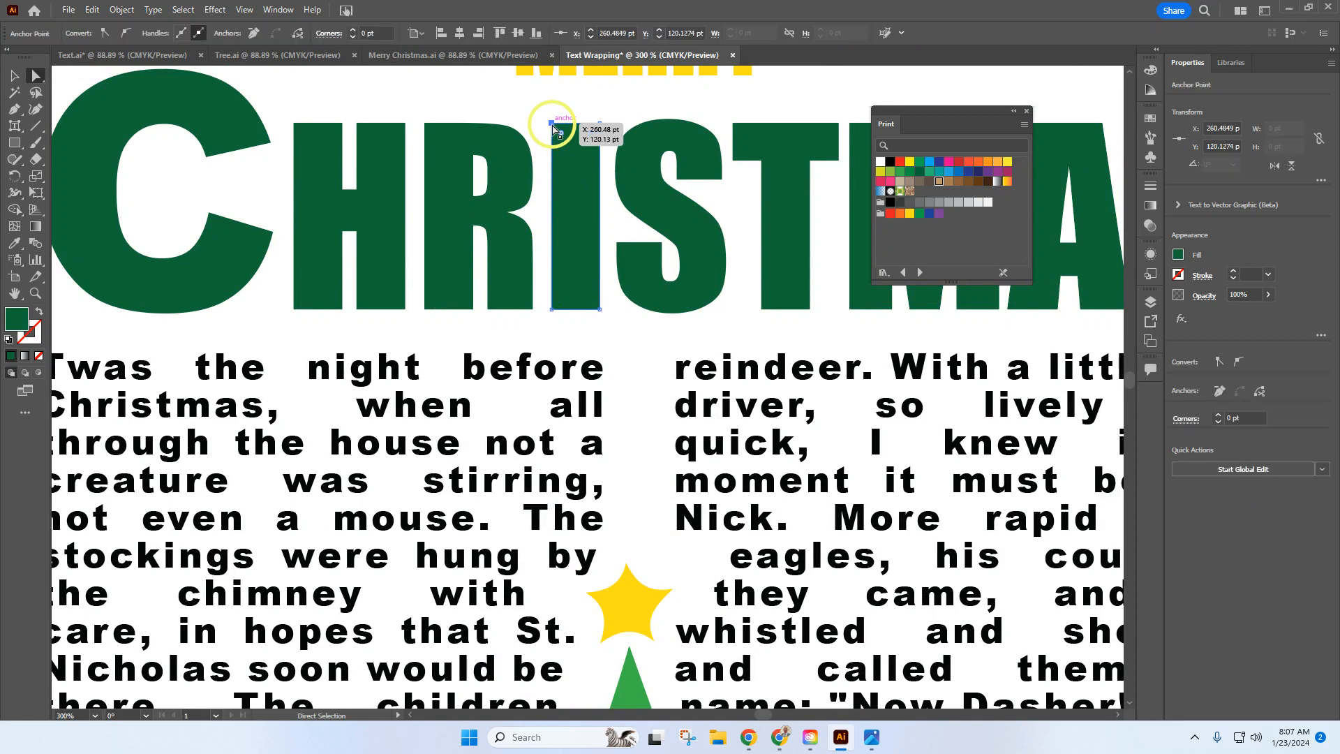
left_click_drag(552, 123, 551, 276)
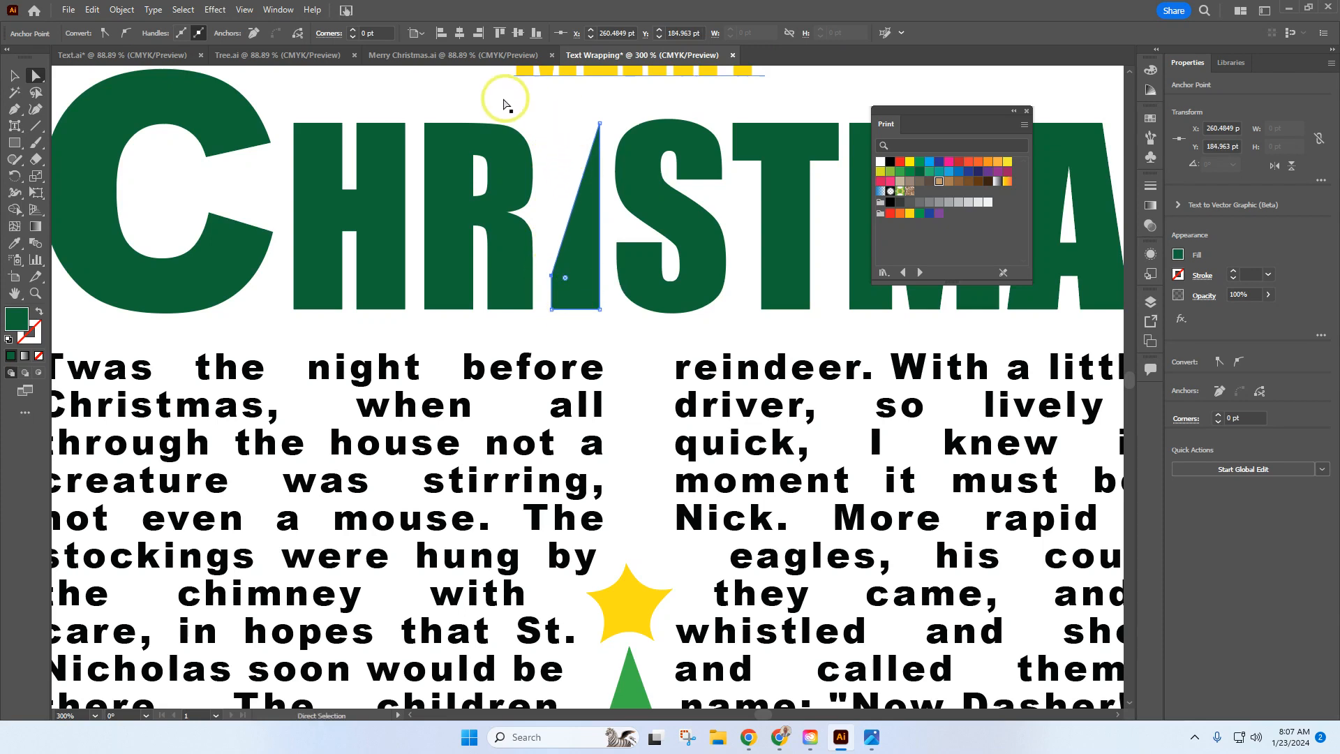
left_click(462, 93)
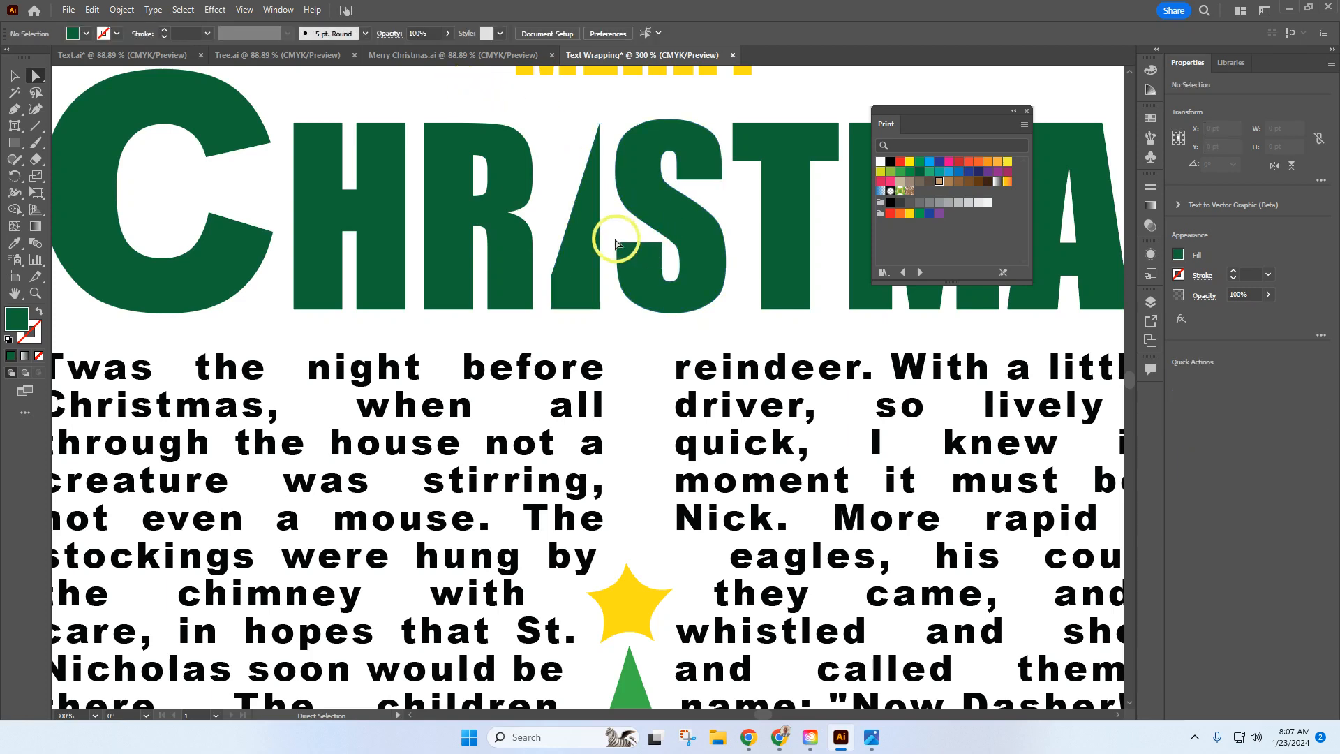
left_click(581, 256)
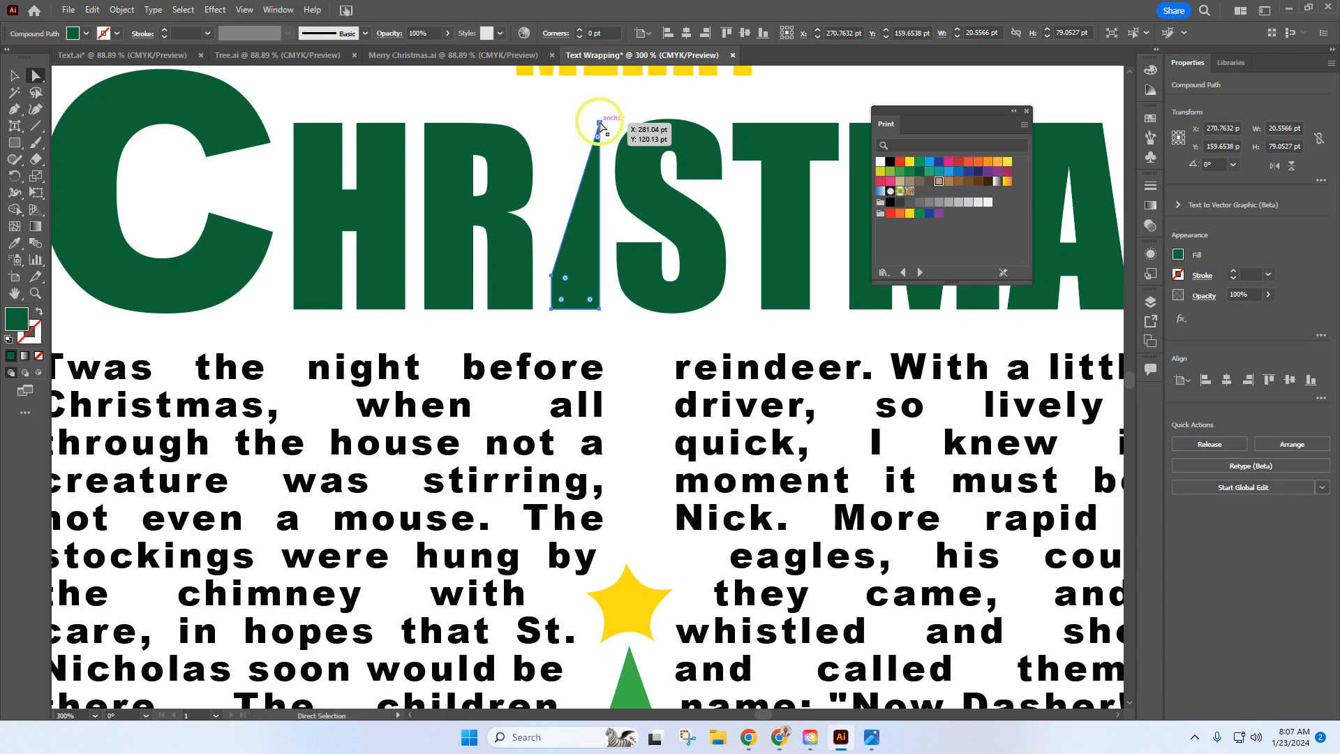
left_click_drag(599, 124, 585, 248)
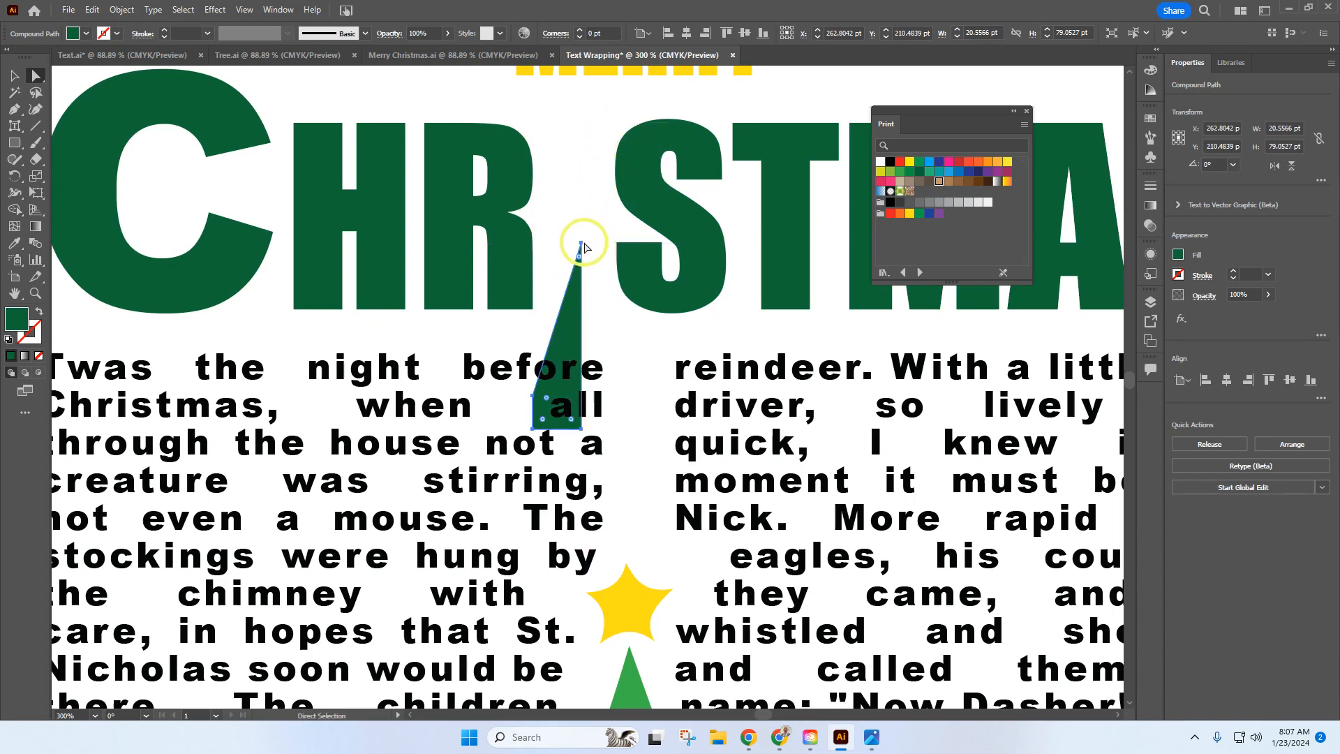
left_click(92, 10)
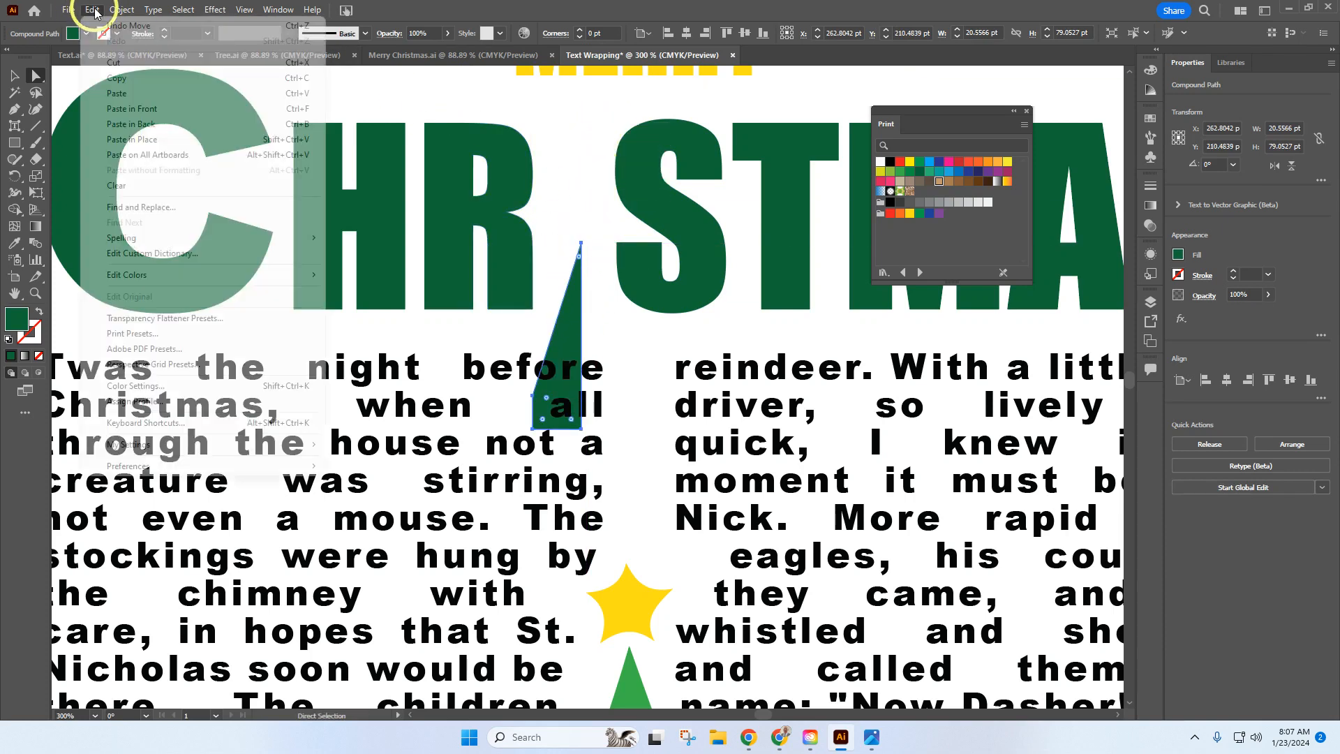
left_click(103, 26)
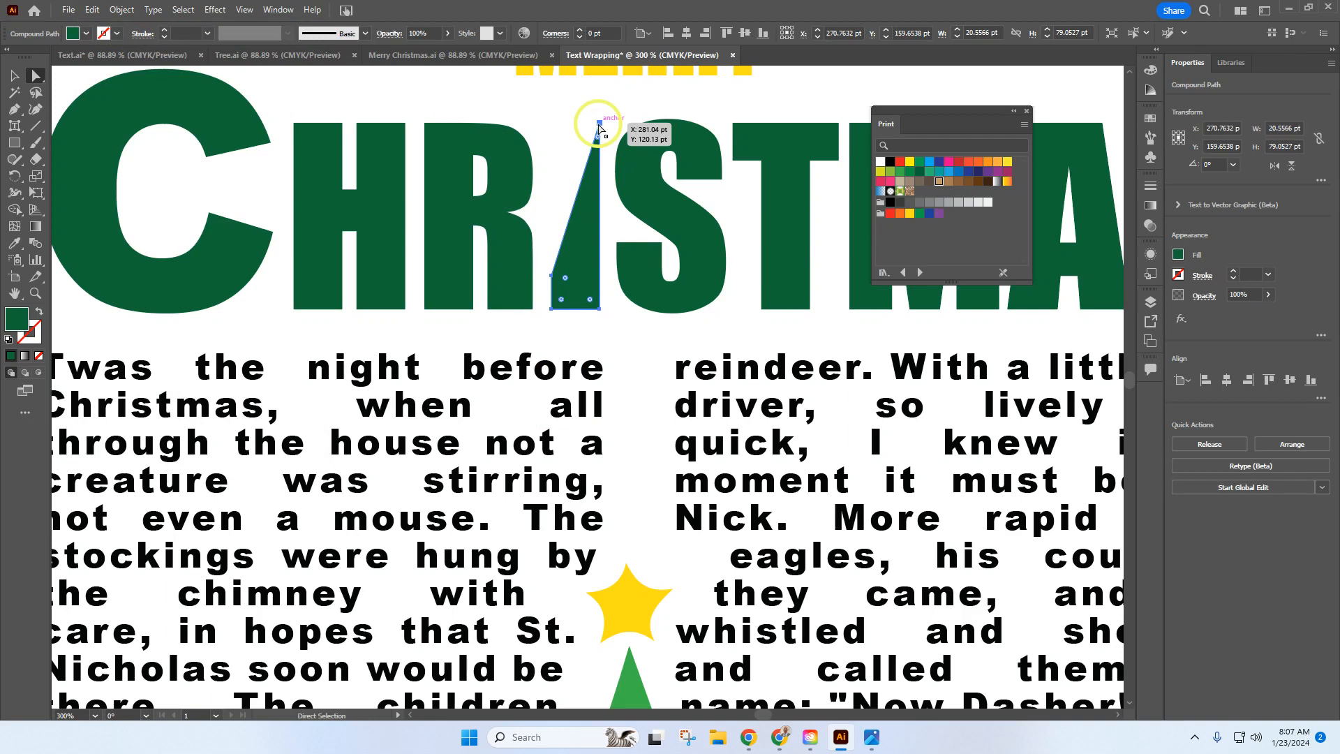
Step: Move the upper-right anchor point of the letter I straight down about 63 pt, leaving a short block, and deselect it
left_click(599, 126)
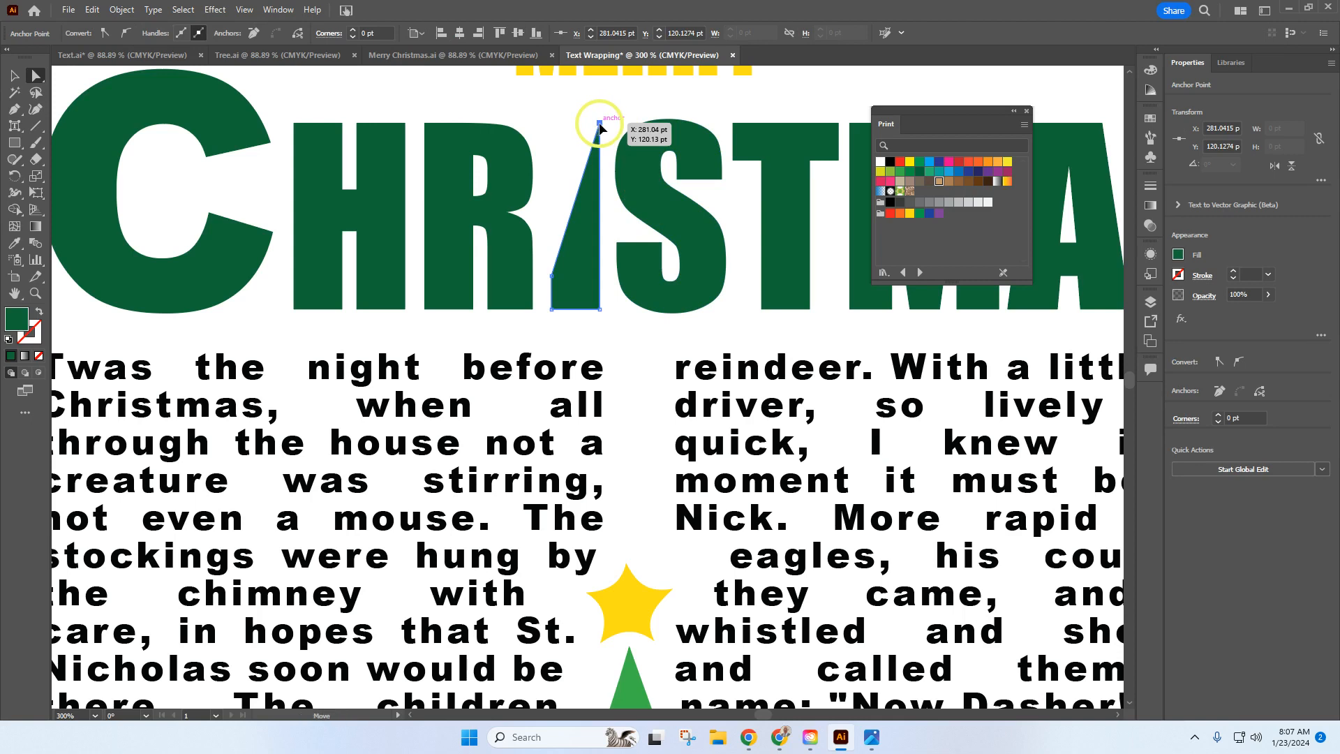
left_click_drag(599, 126, 600, 275)
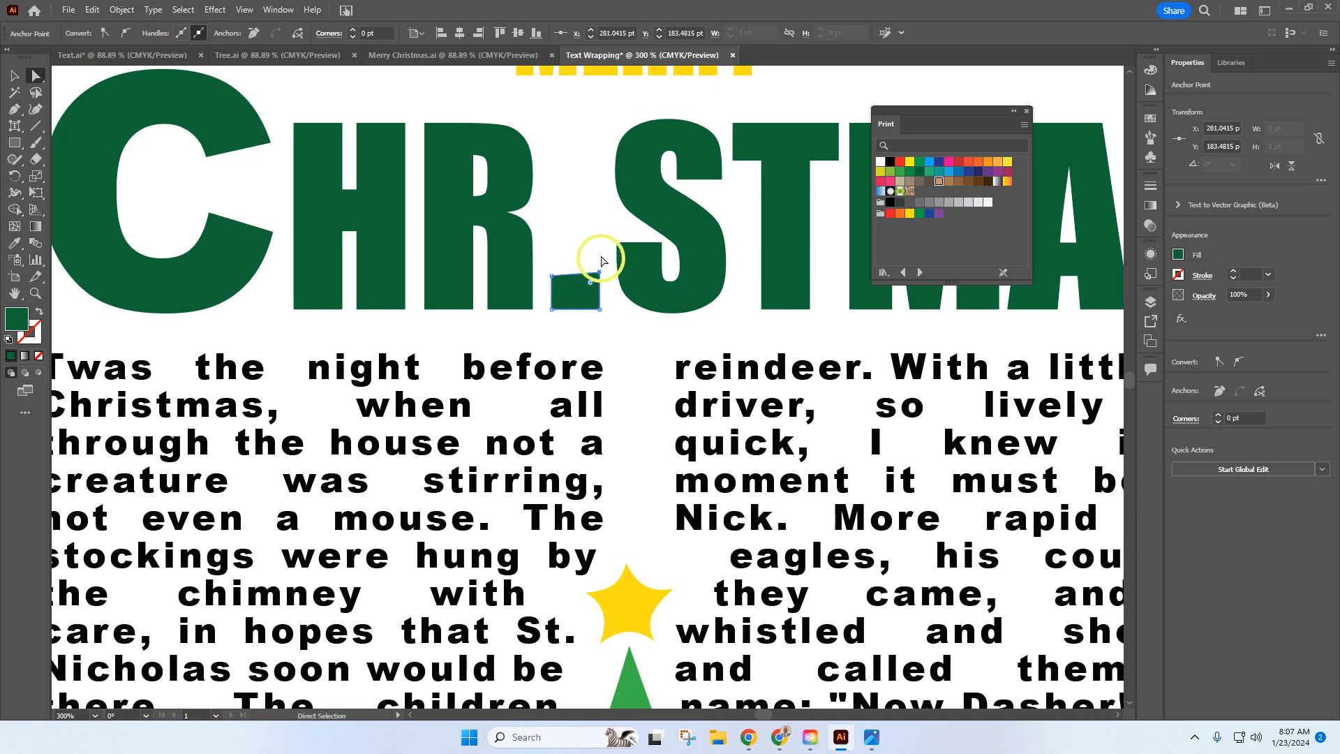
left_click(575, 230)
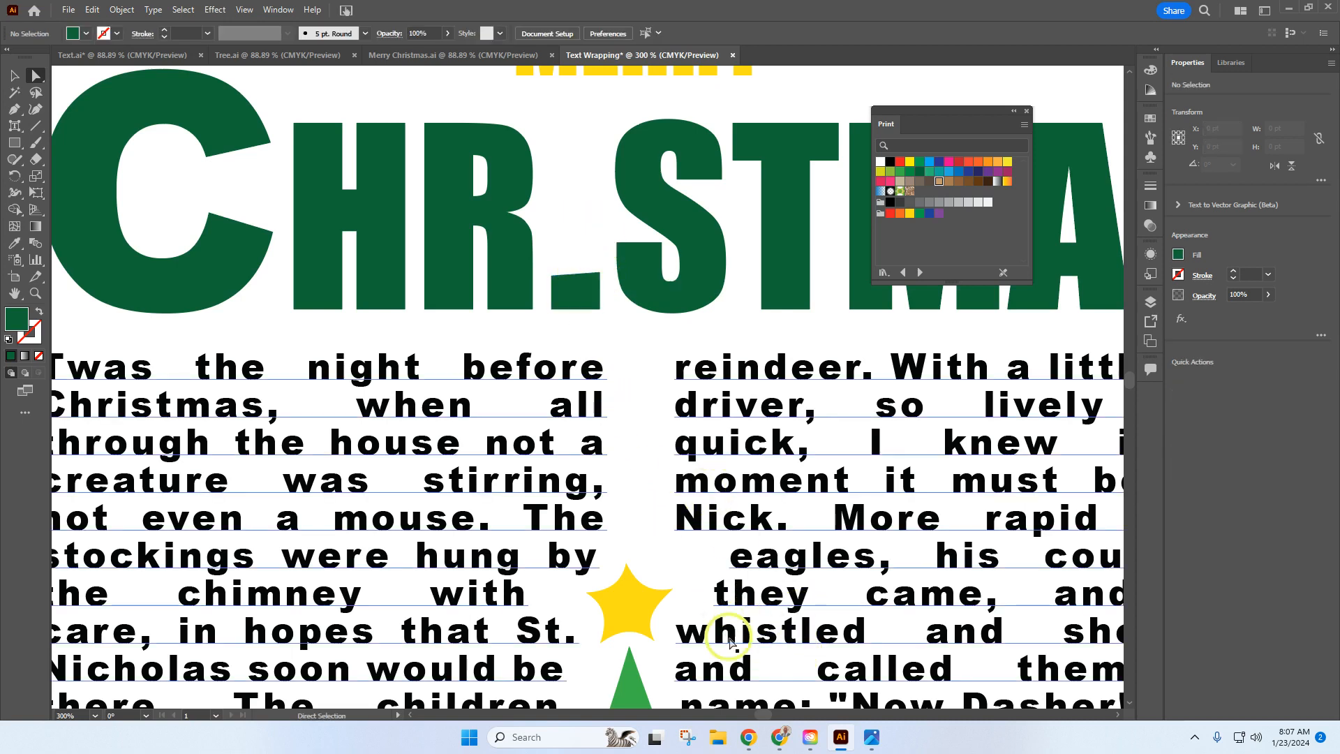
Step: Taper the stem of the T by moving the two anchor points under its crossbar inward about 5 pt each
left_click_drag(766, 718, 767, 715)
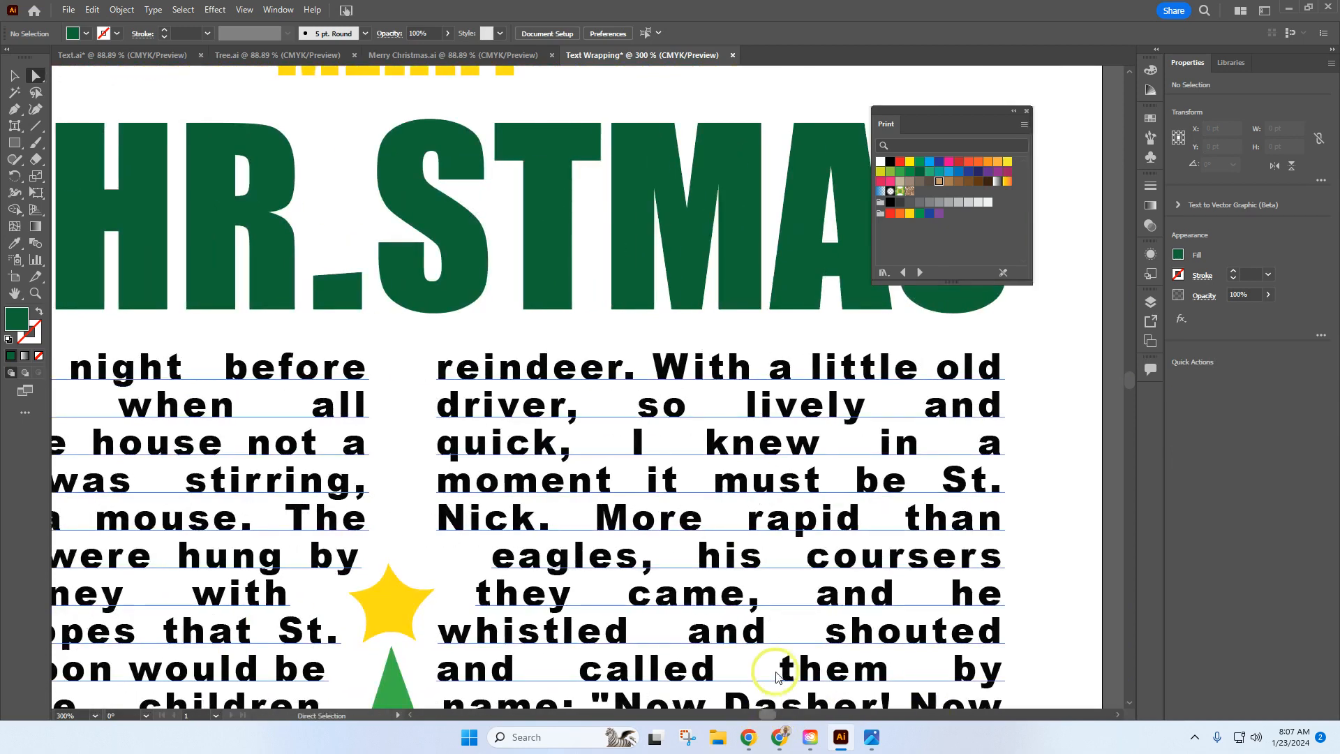
left_click(541, 210)
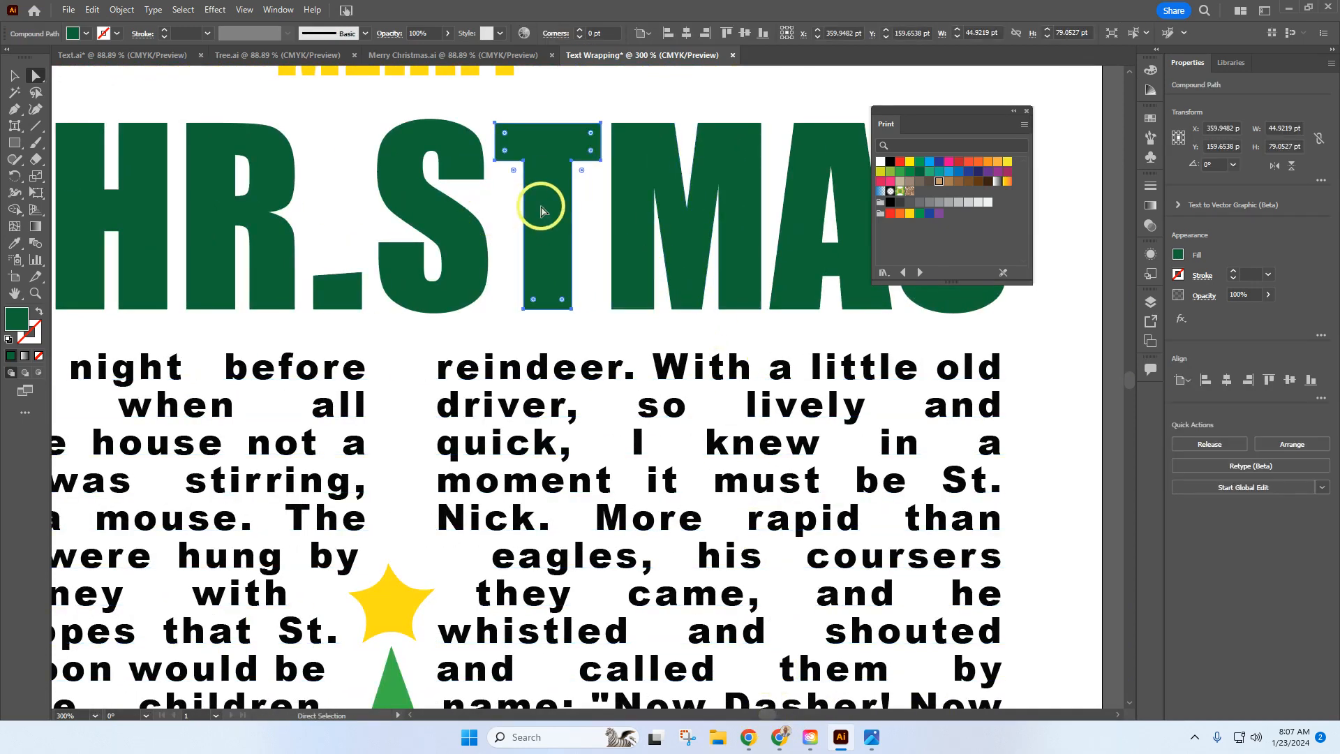
left_click(525, 164)
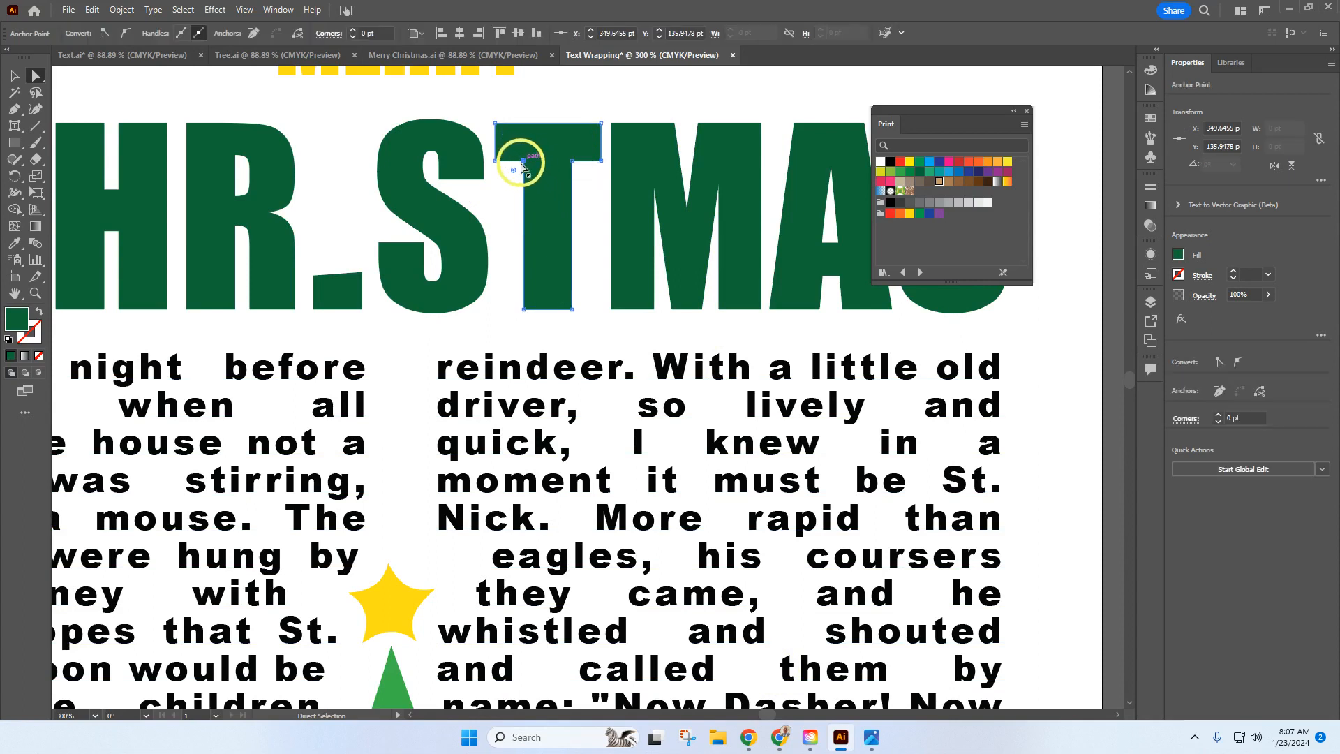
left_click_drag(527, 161, 536, 162)
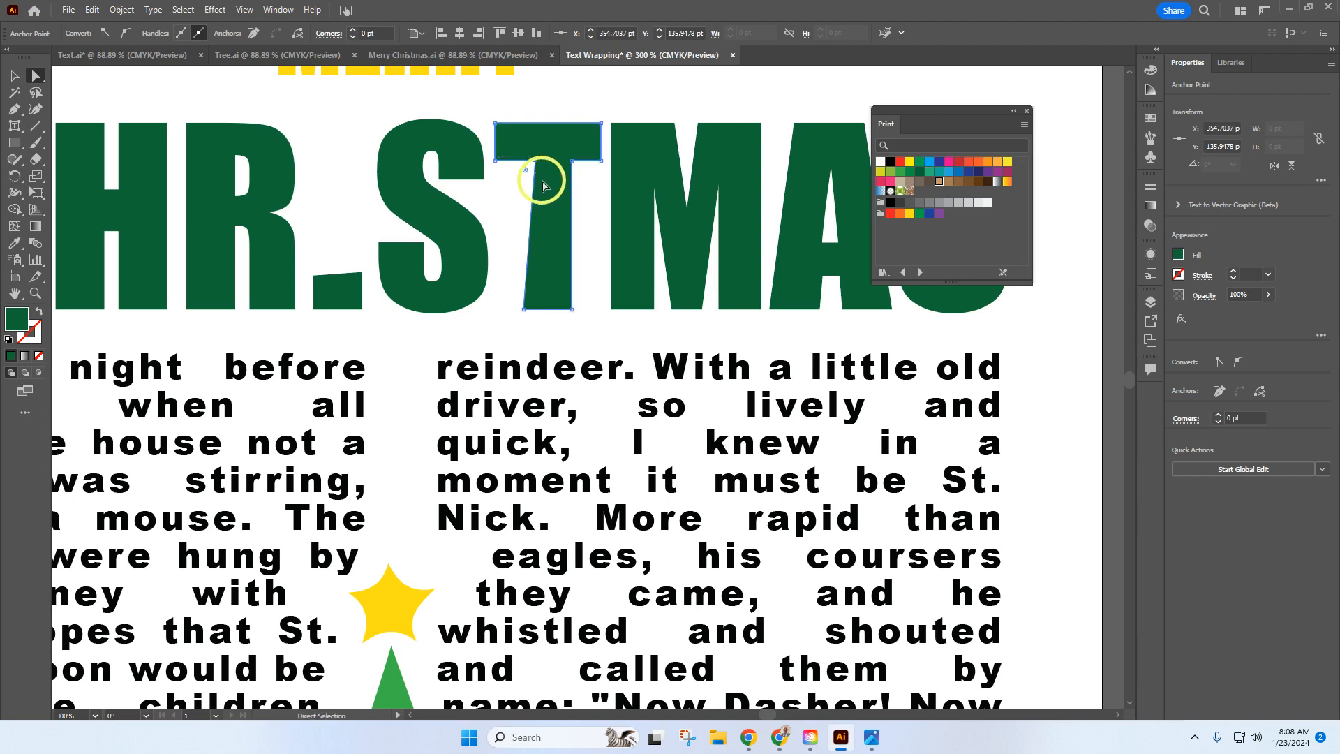
left_click(573, 161)
left_click_drag(573, 164, 561, 167)
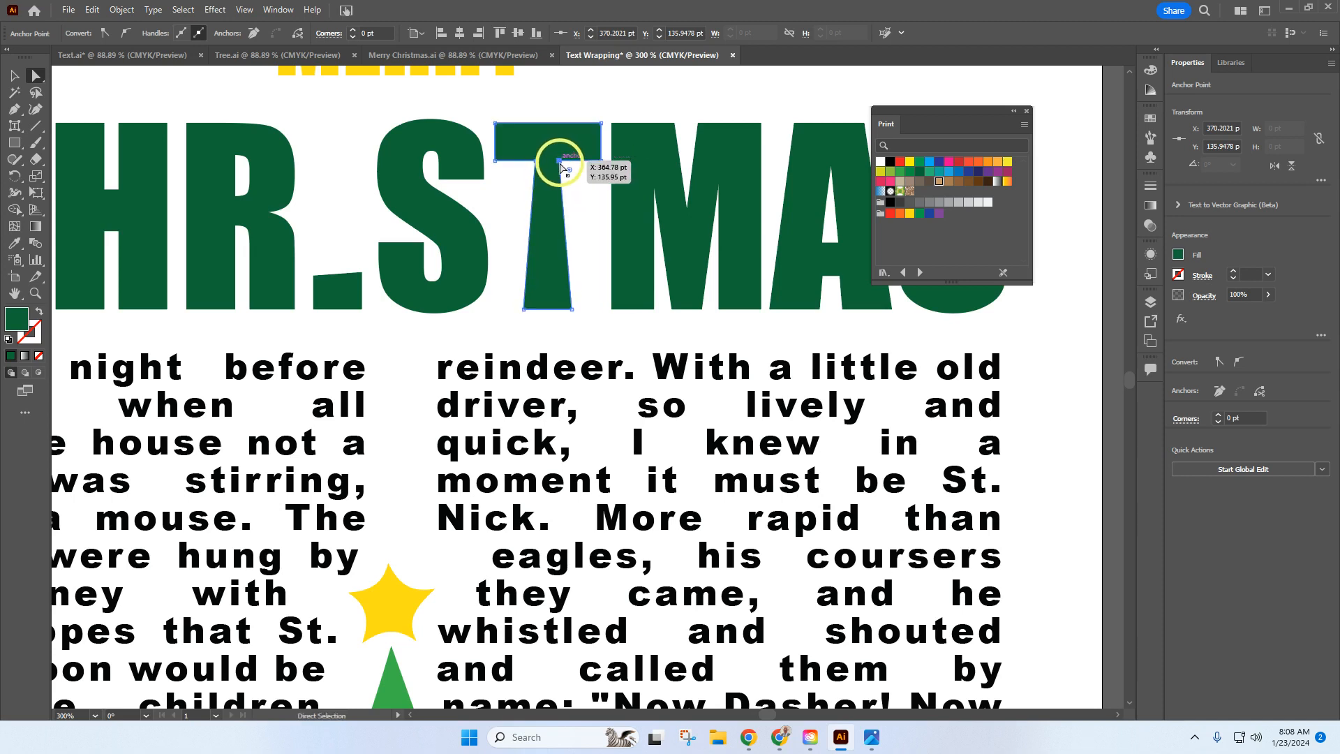
Step: Move the two inner anchor points between the legs of the M down about 44 pt, leaving small notches, and deselect the letter
left_click(637, 196)
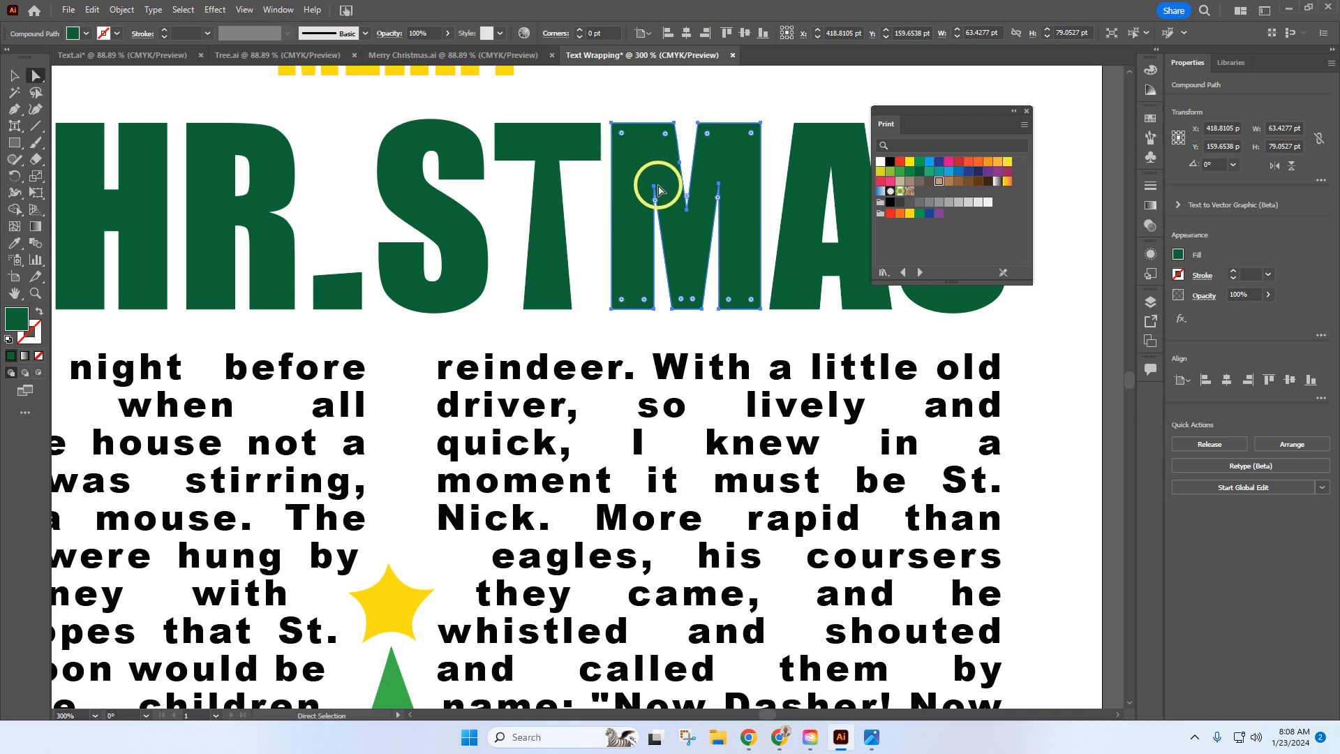
left_click_drag(653, 192, 655, 193)
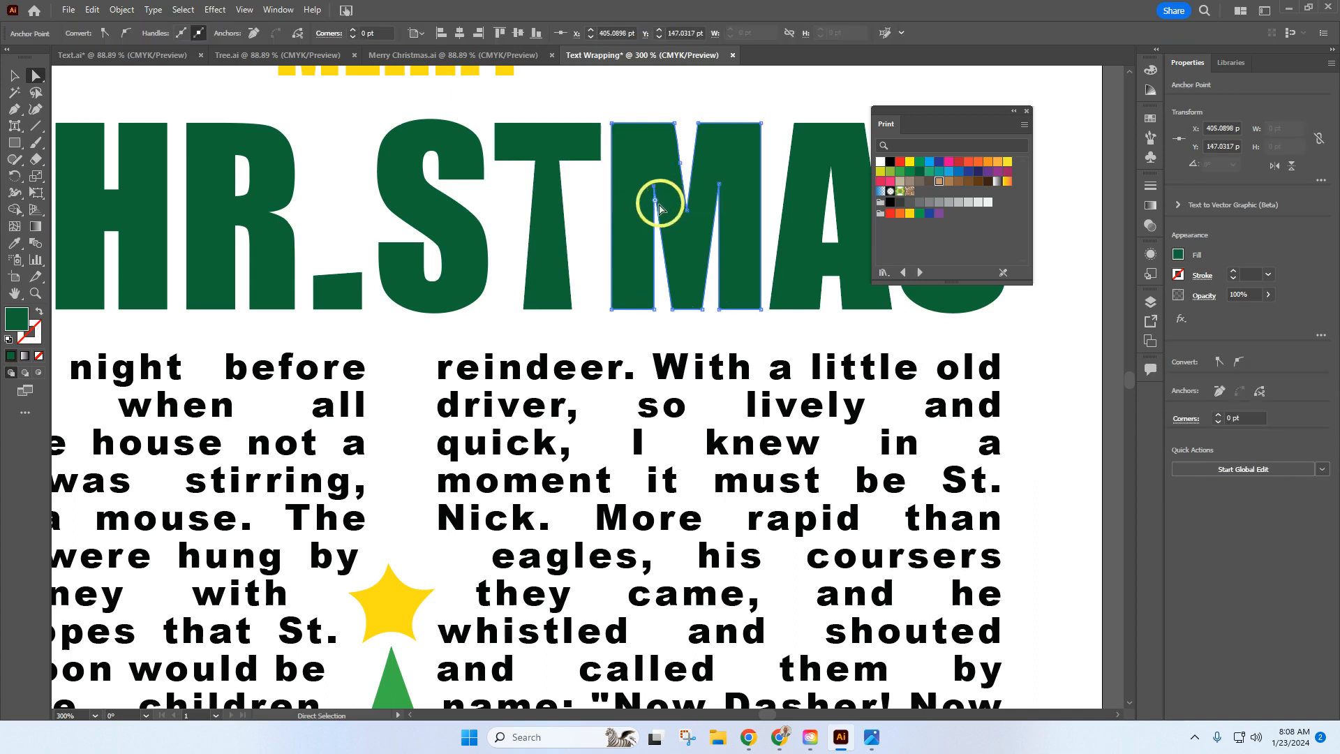
left_click(656, 189)
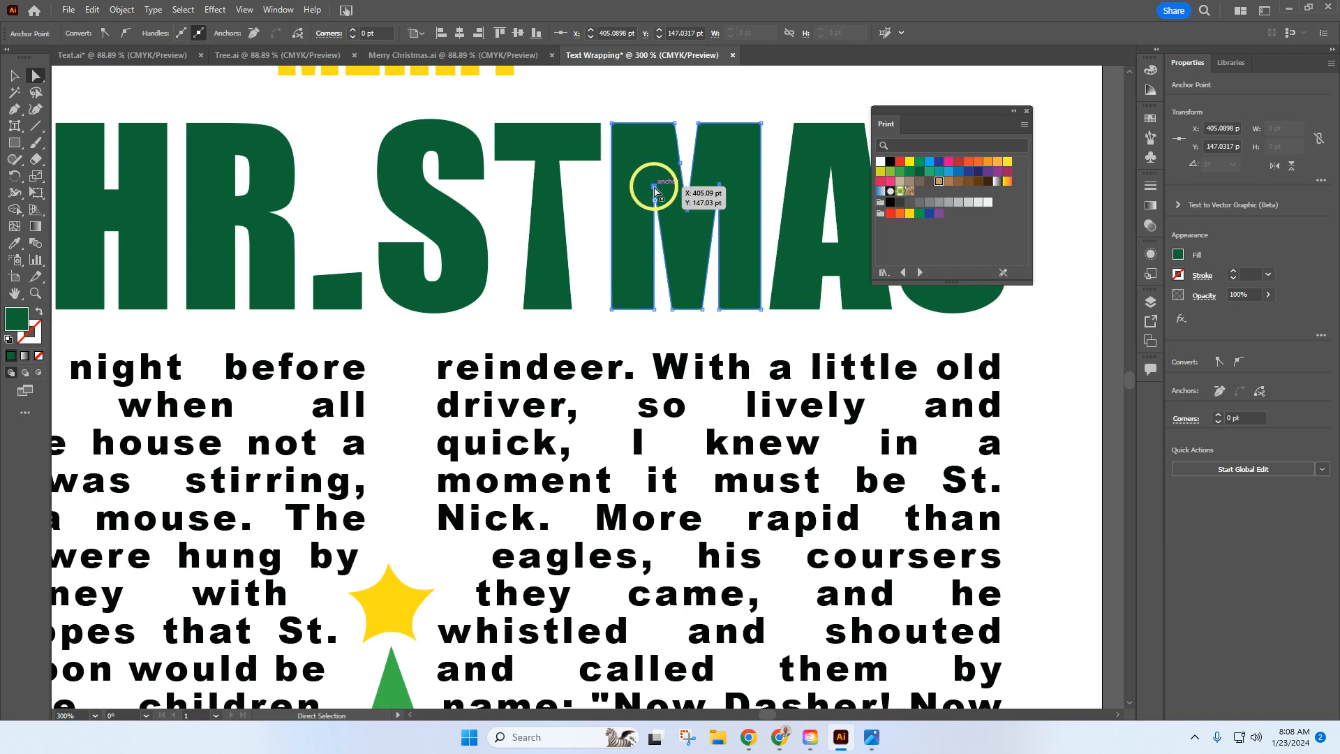
left_click_drag(653, 187, 652, 291)
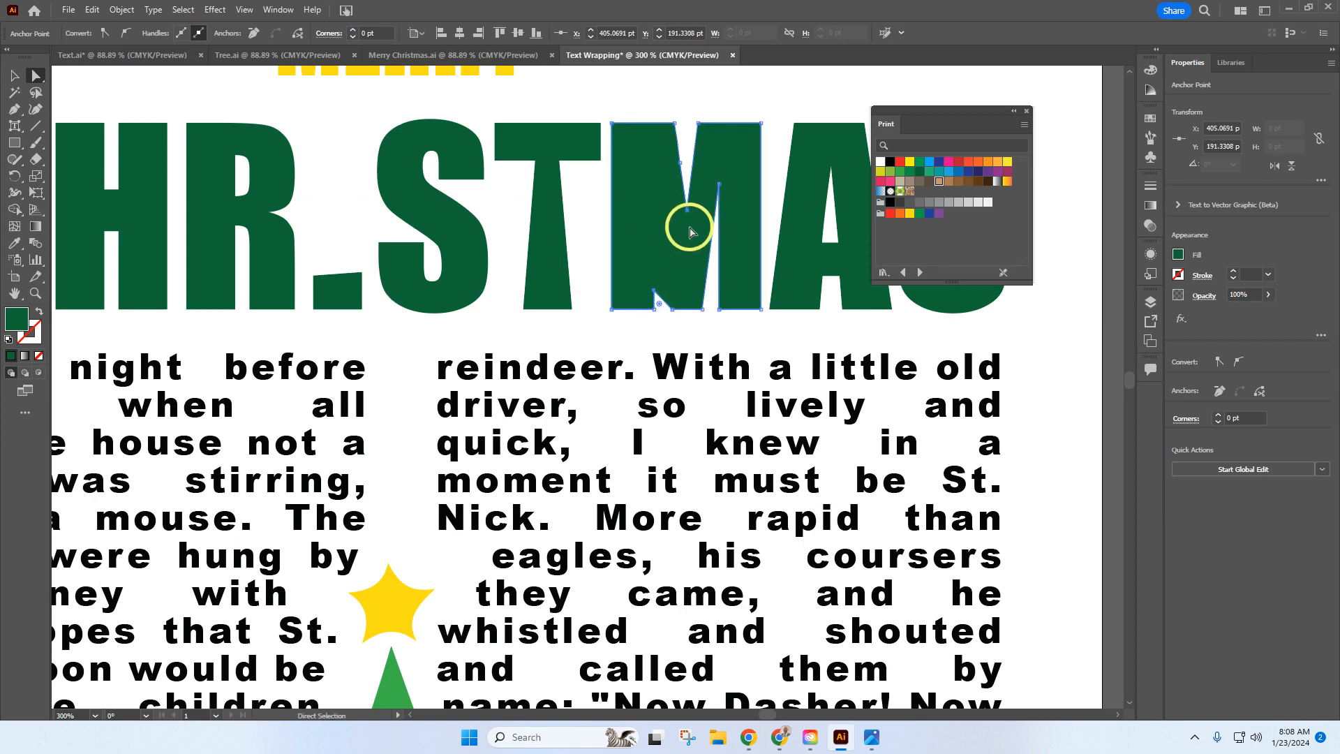
left_click_drag(721, 186, 717, 288)
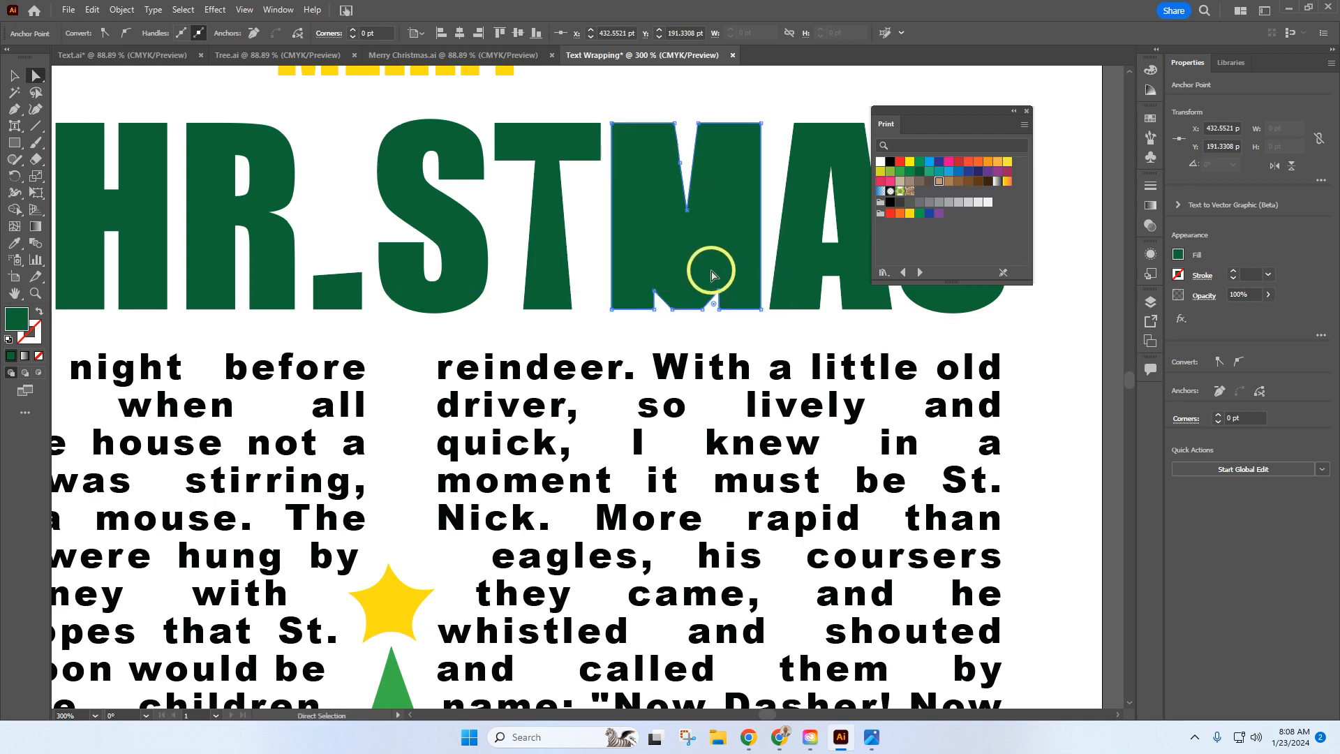
left_click(764, 102)
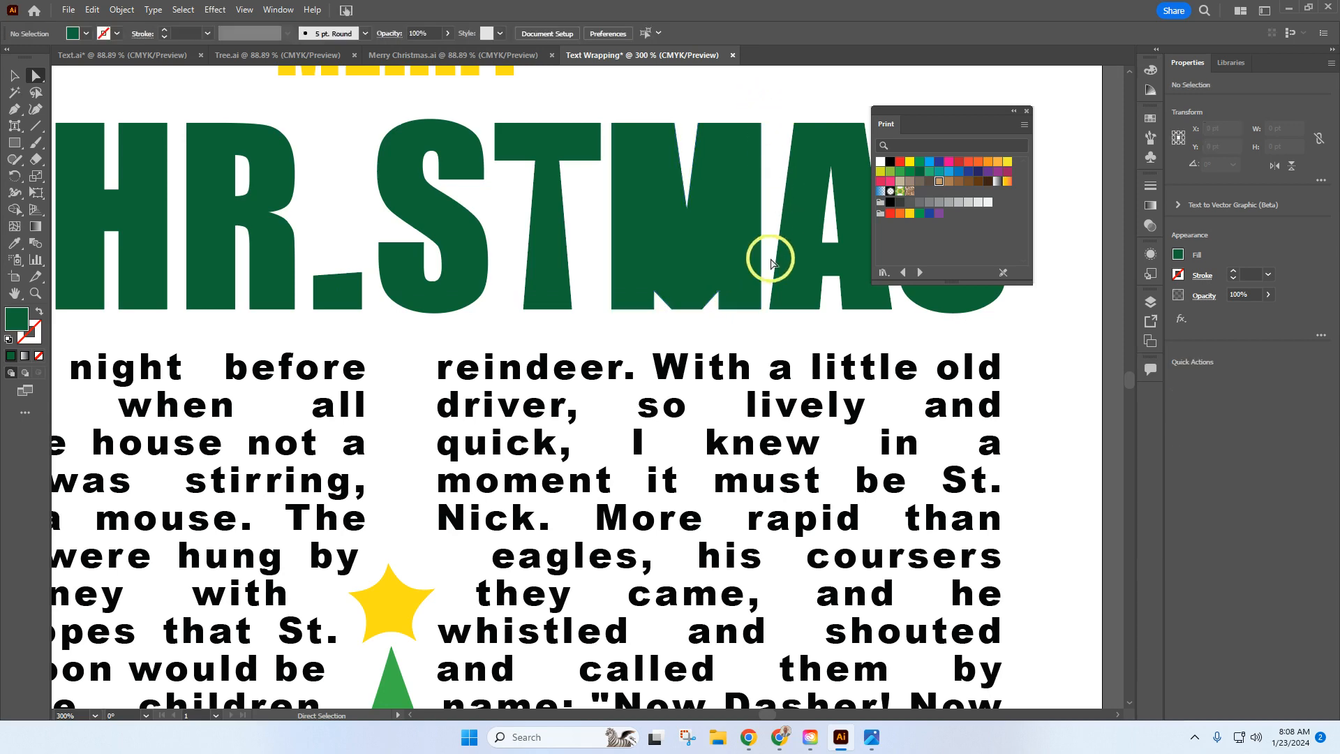
left_click(251, 13)
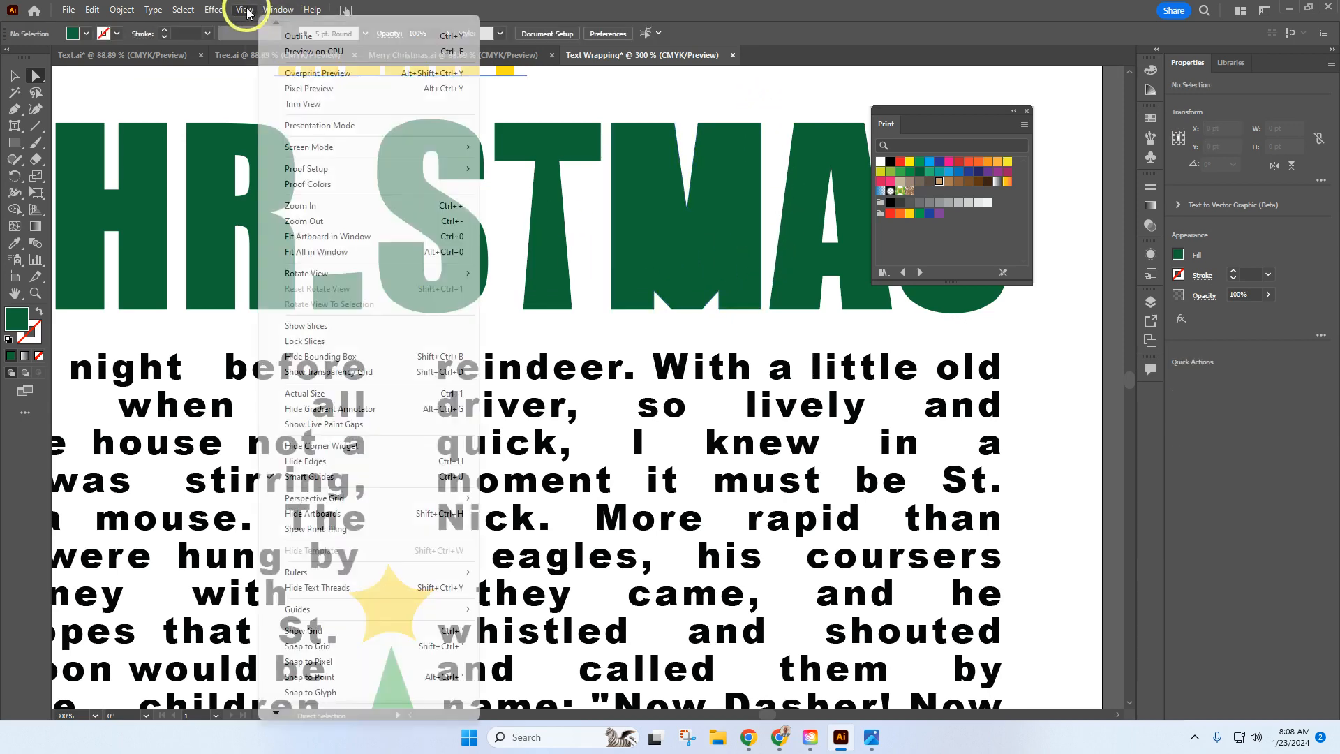
left_click(337, 239)
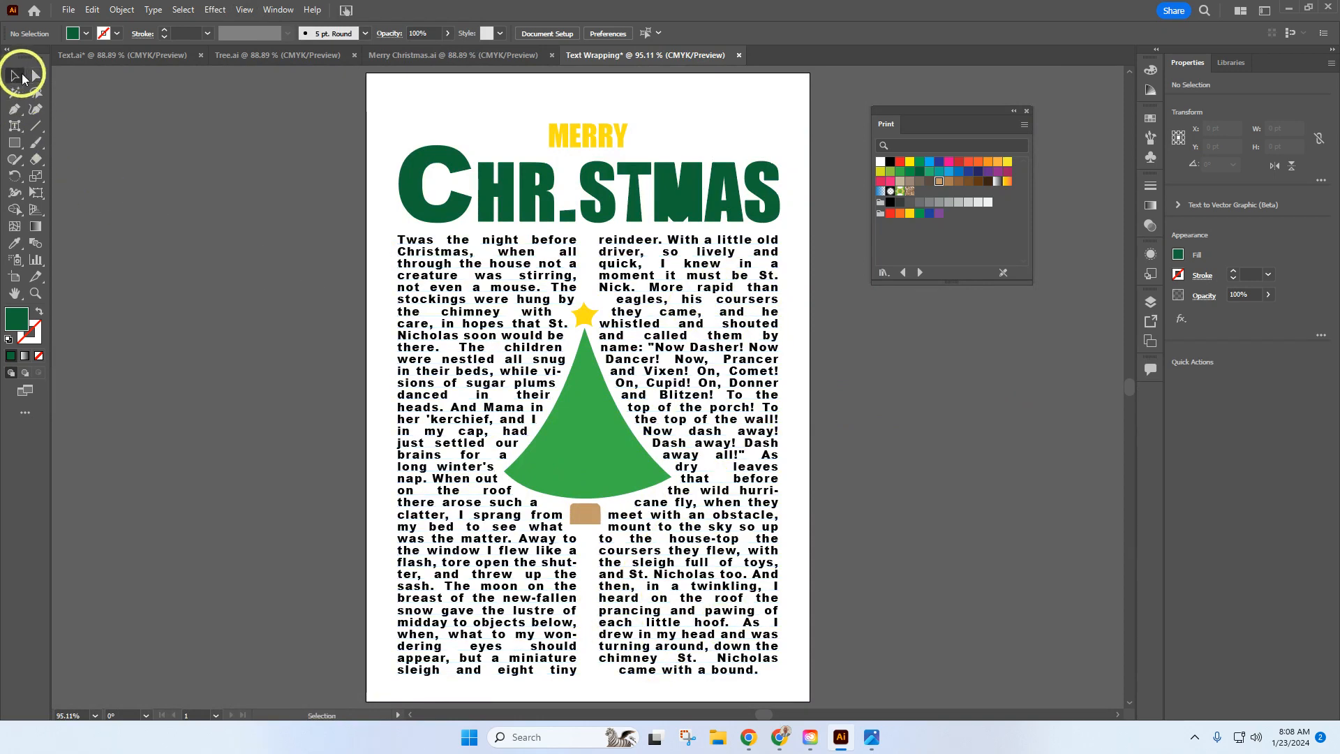
left_click(14, 76)
left_click(522, 305)
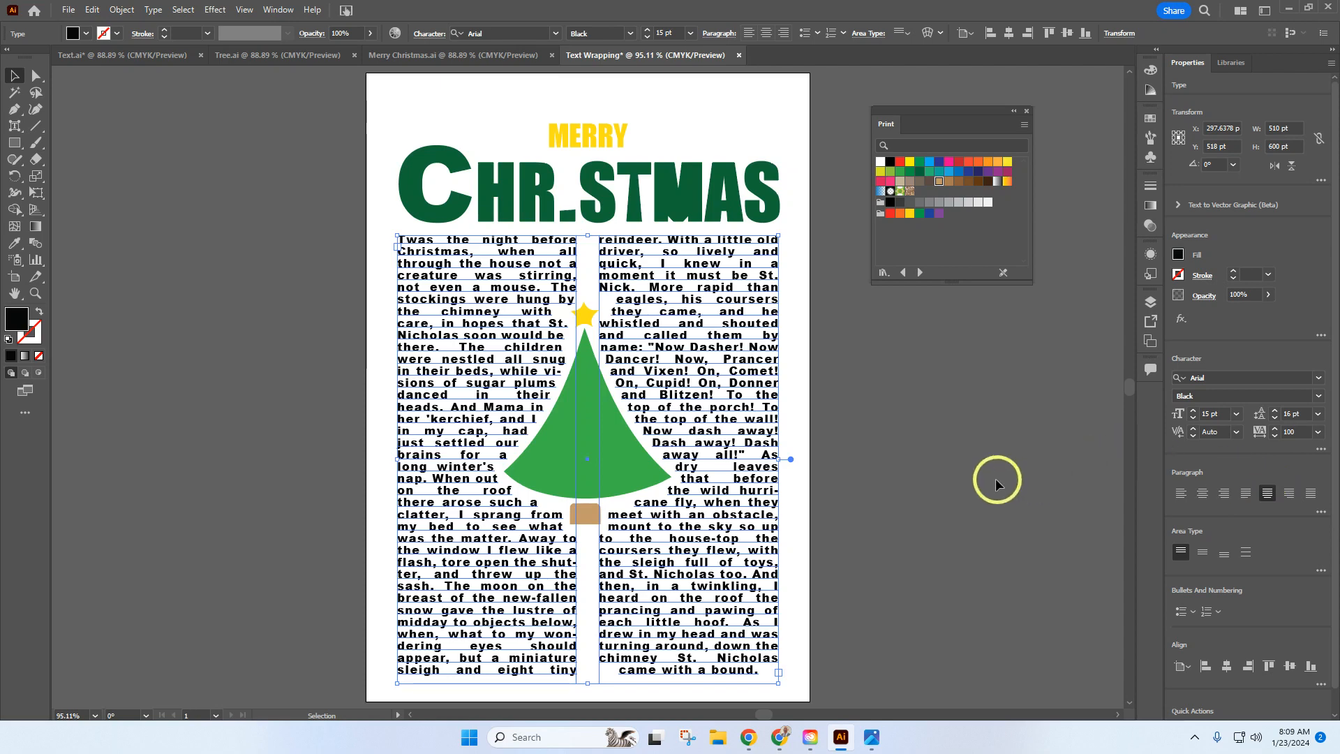
left_click(930, 463)
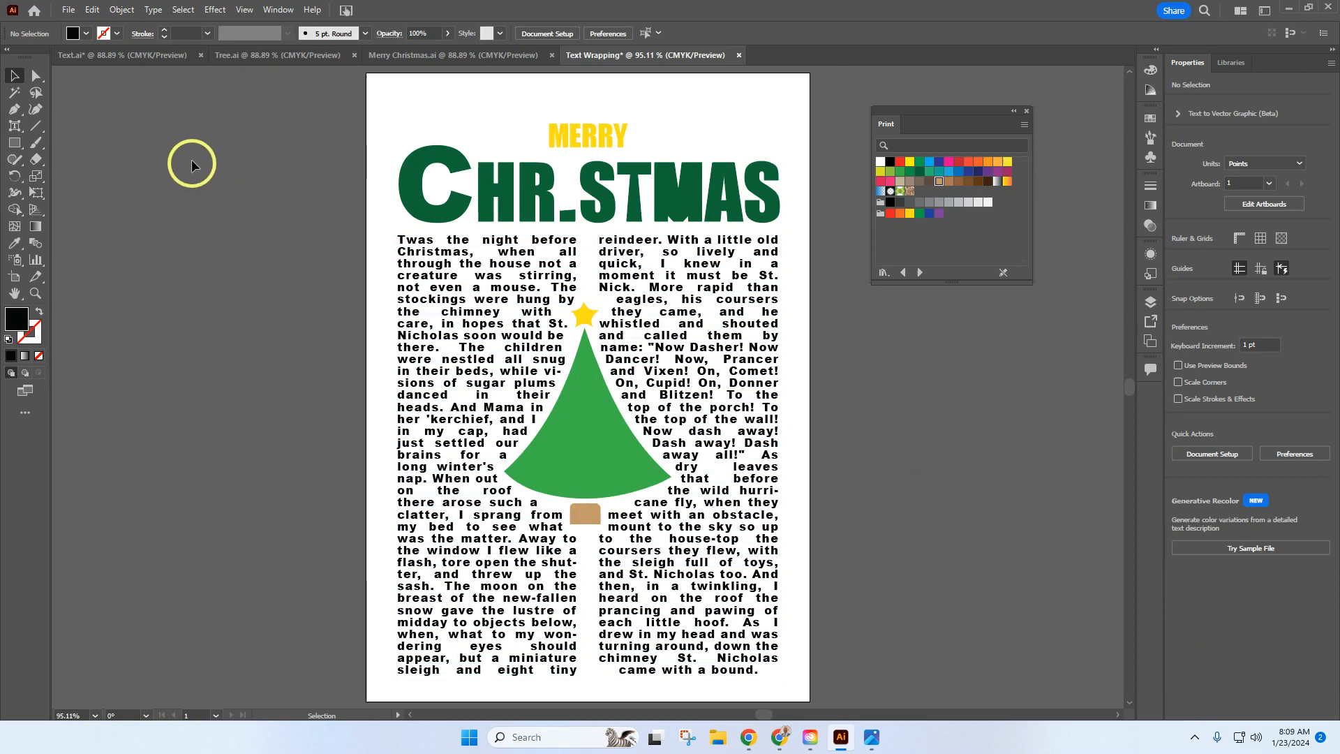
Step: Save the poster on the computer as Text Wrapping.ai in the Downloads folder, keeping the Illustrator 2020 format options
left_click(69, 11)
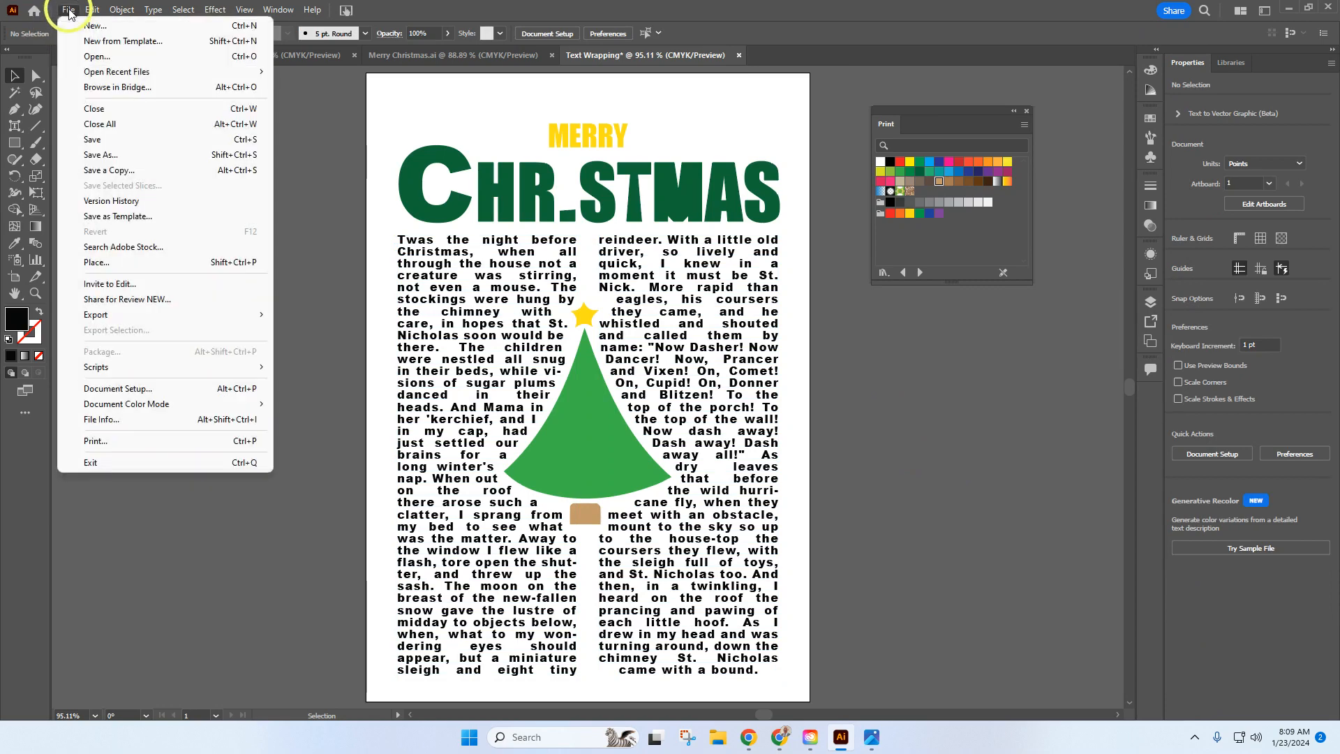
left_click(106, 156)
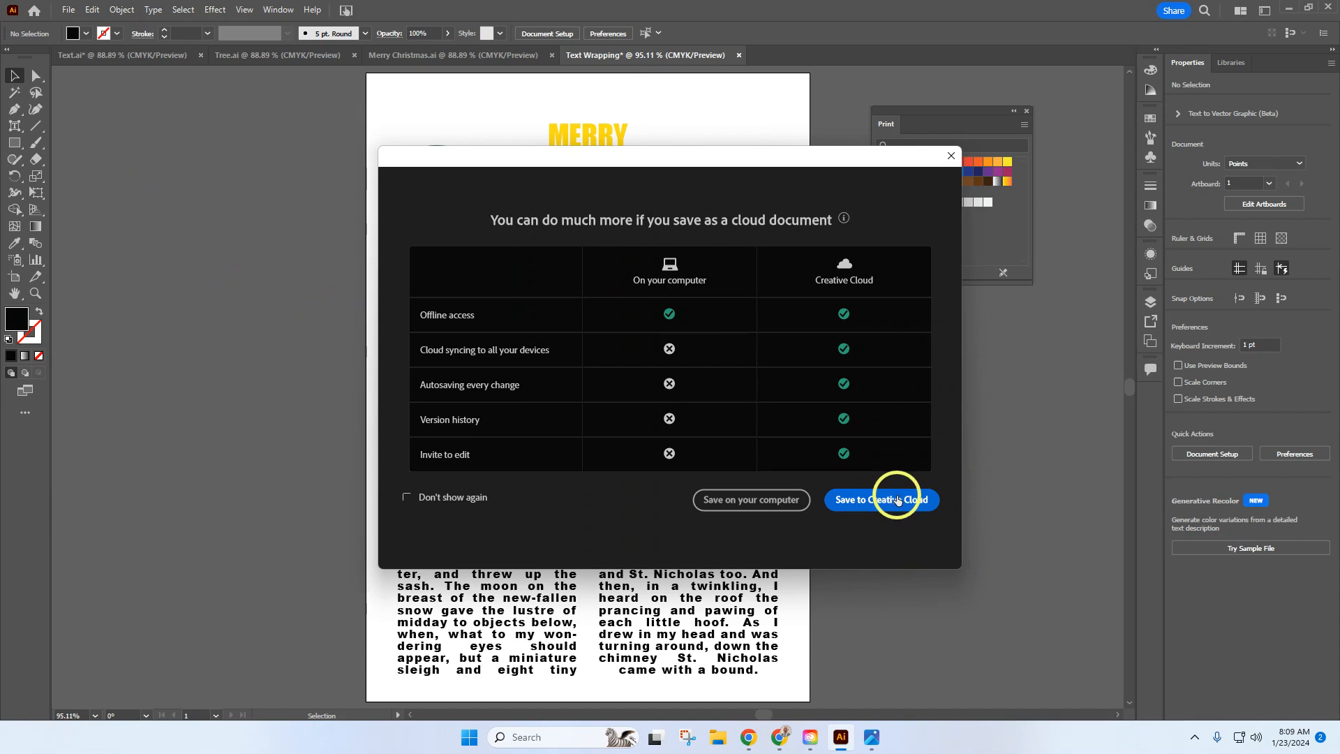
left_click(780, 504)
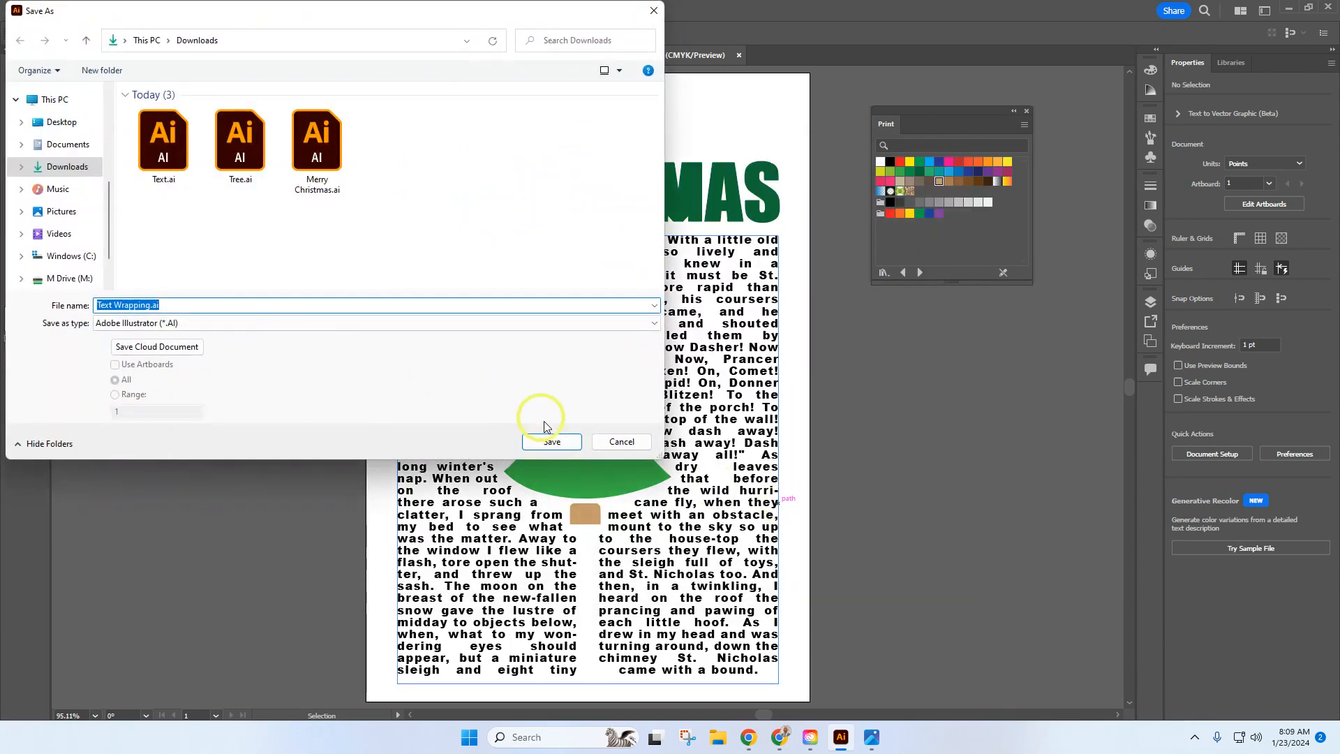
left_click(552, 444)
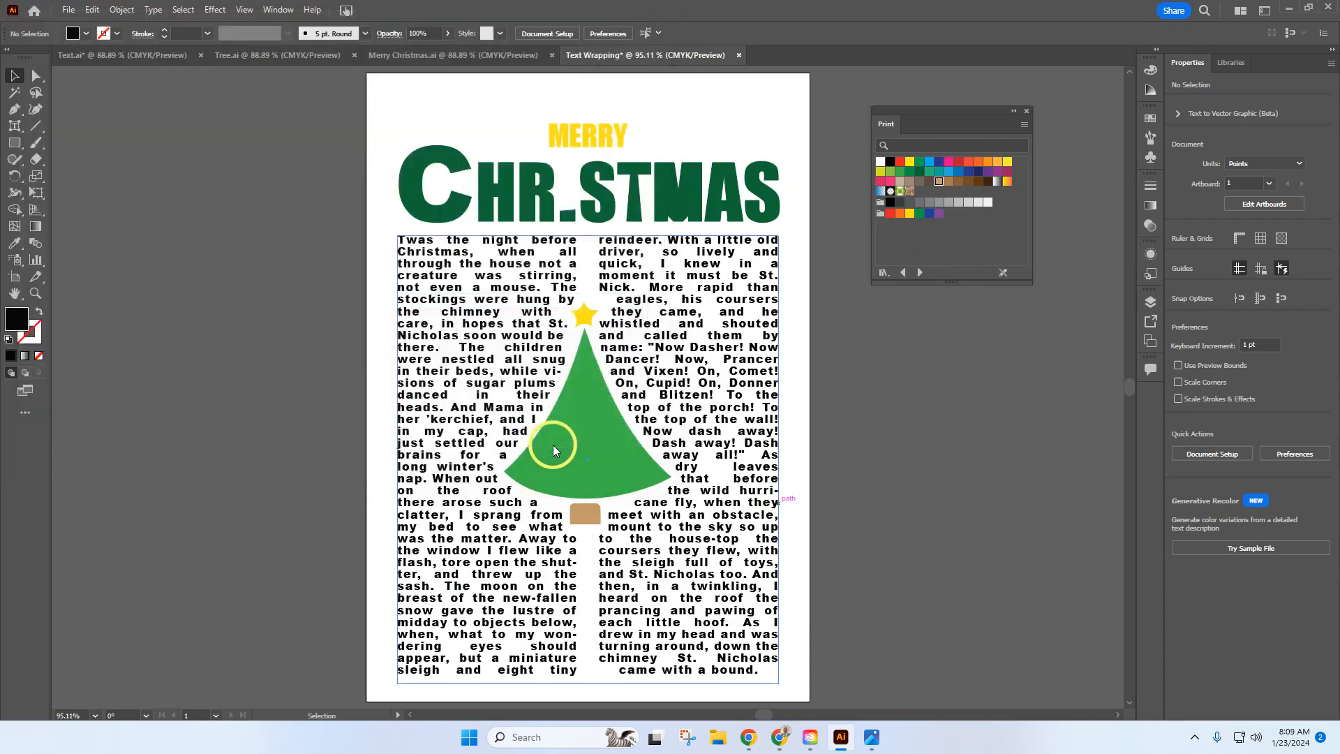
left_click(760, 563)
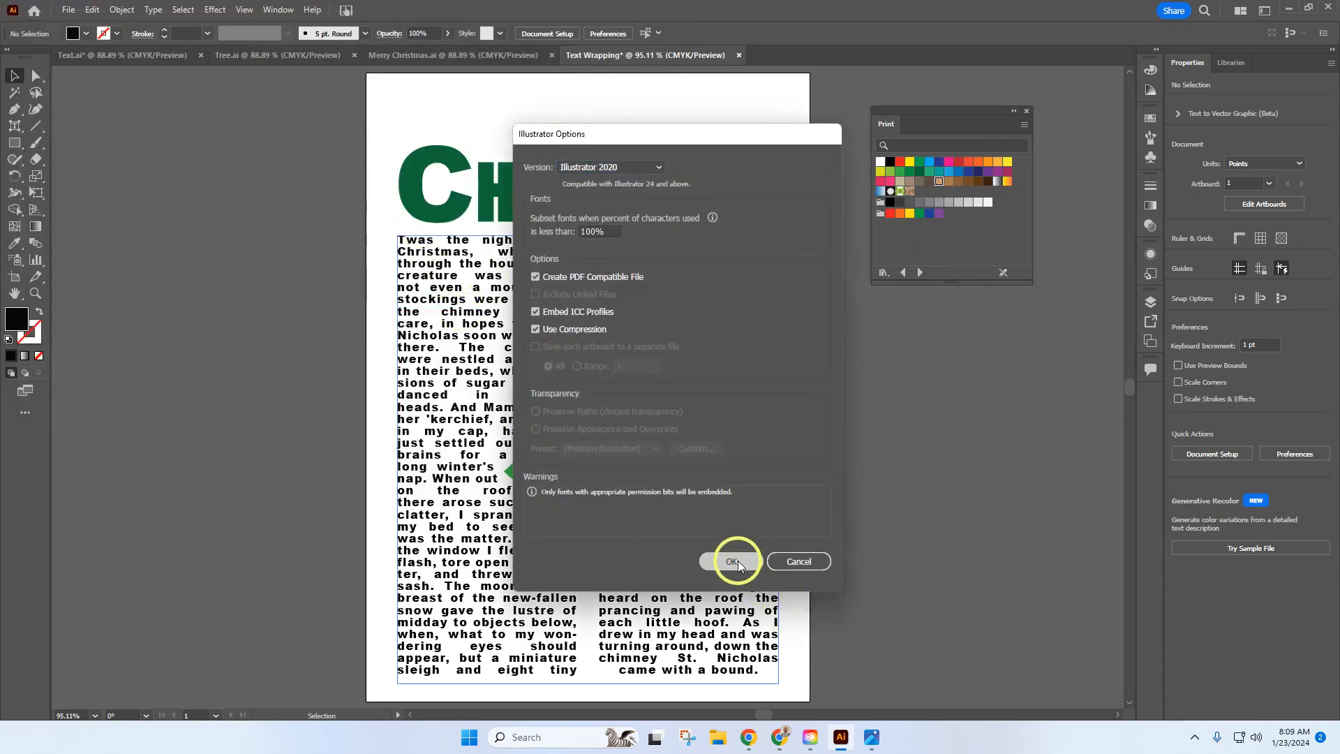
Step: Switch to Chrome, open the Text Alignment / Wrapping - Tutorial assignment in Student View, and start a submission
left_click(781, 738)
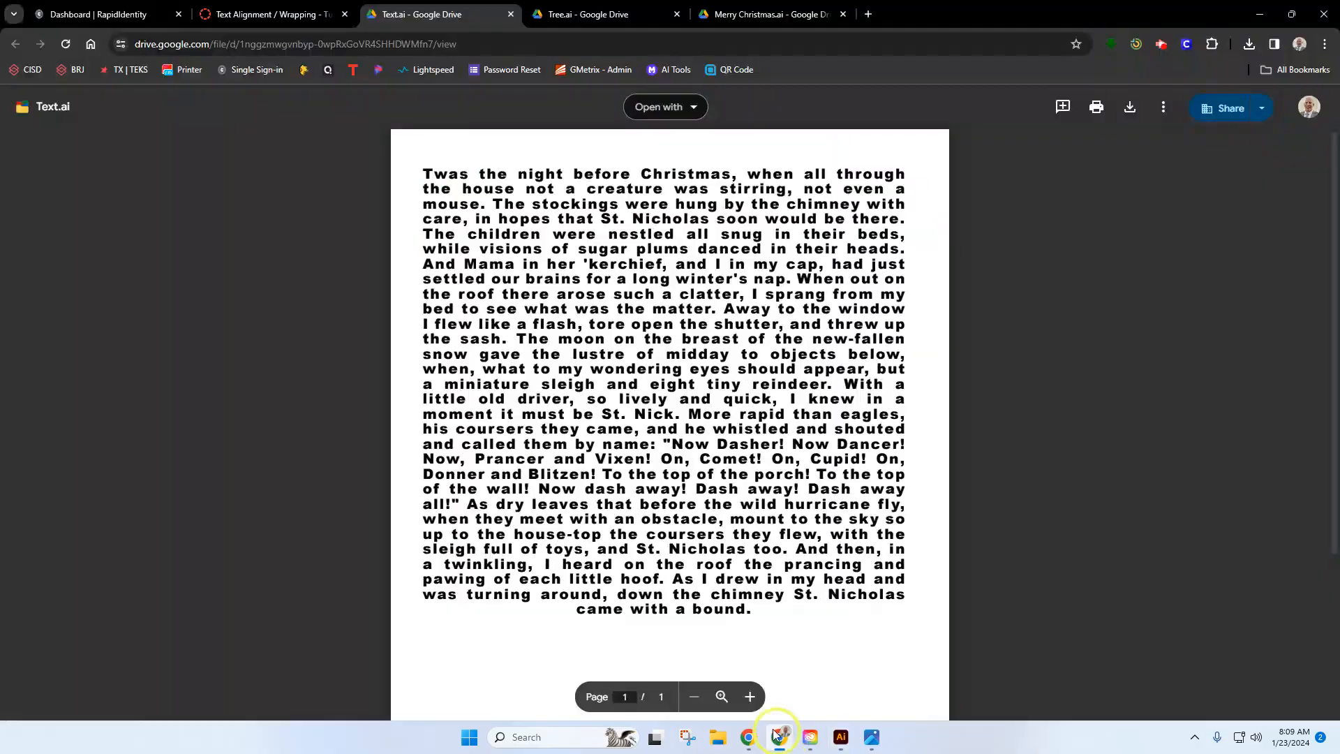
left_click(240, 14)
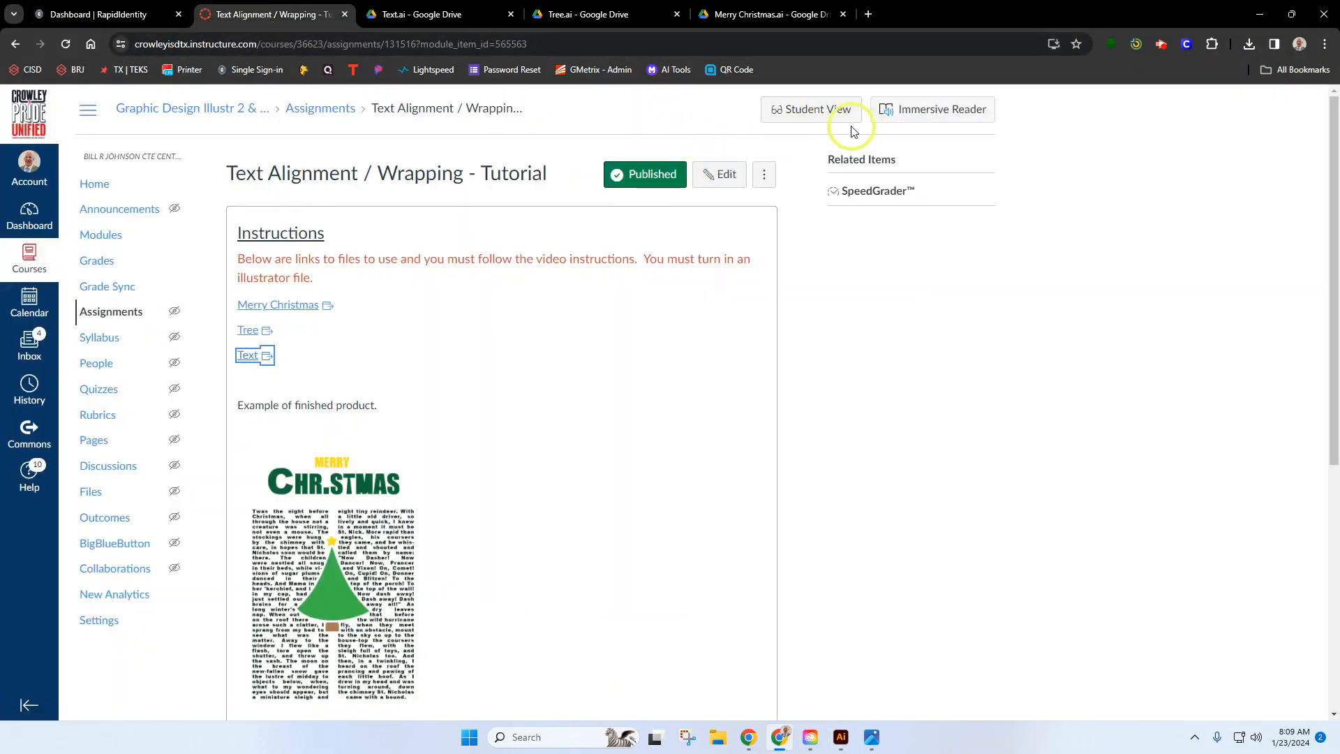
left_click(826, 110)
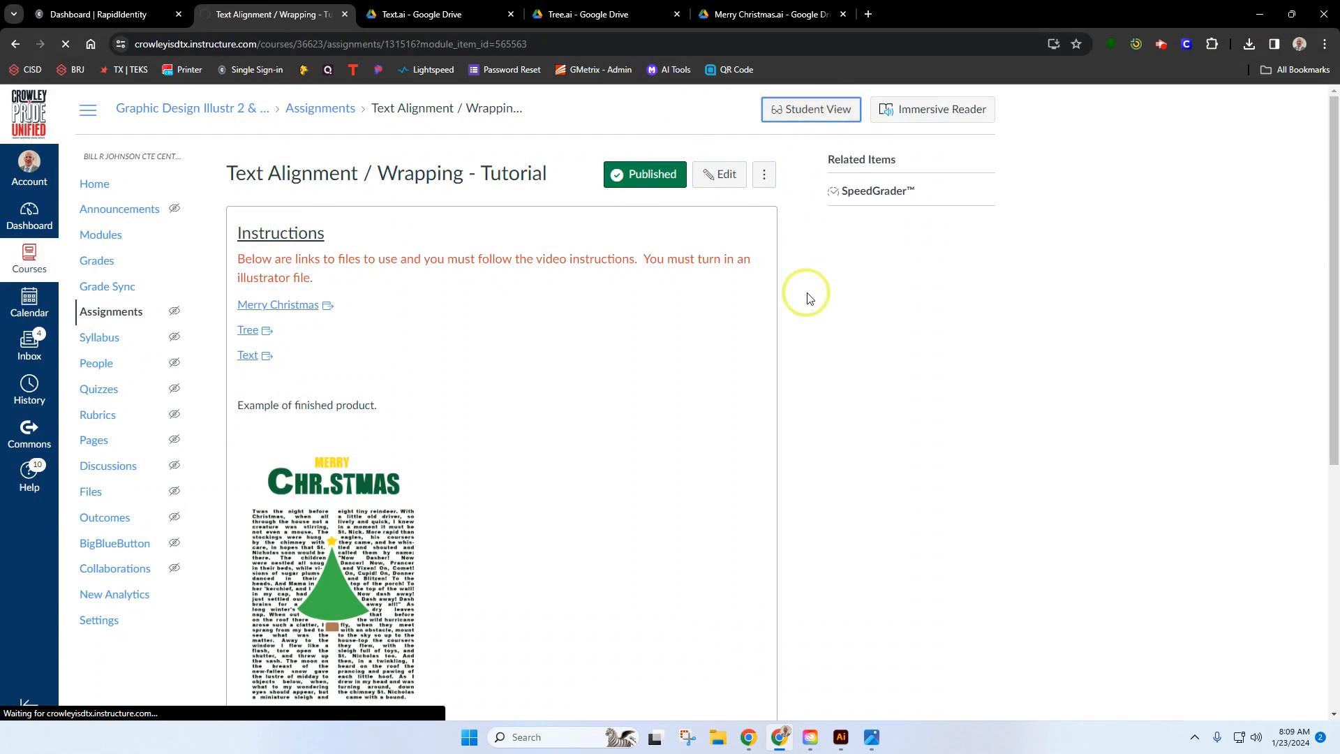
left_click(726, 190)
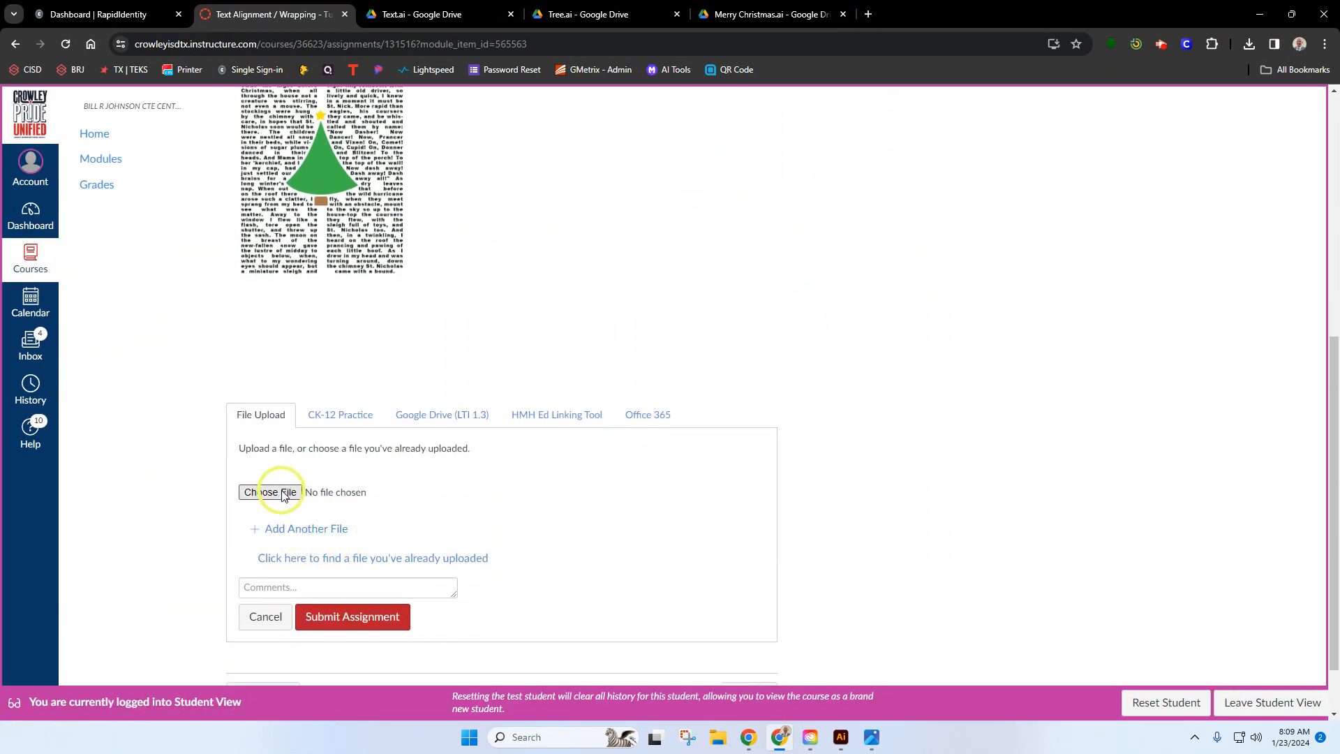
Step: Attach Text Wrapping.ai from the Downloads folder as the file upload and submit the assignment
left_click(283, 493)
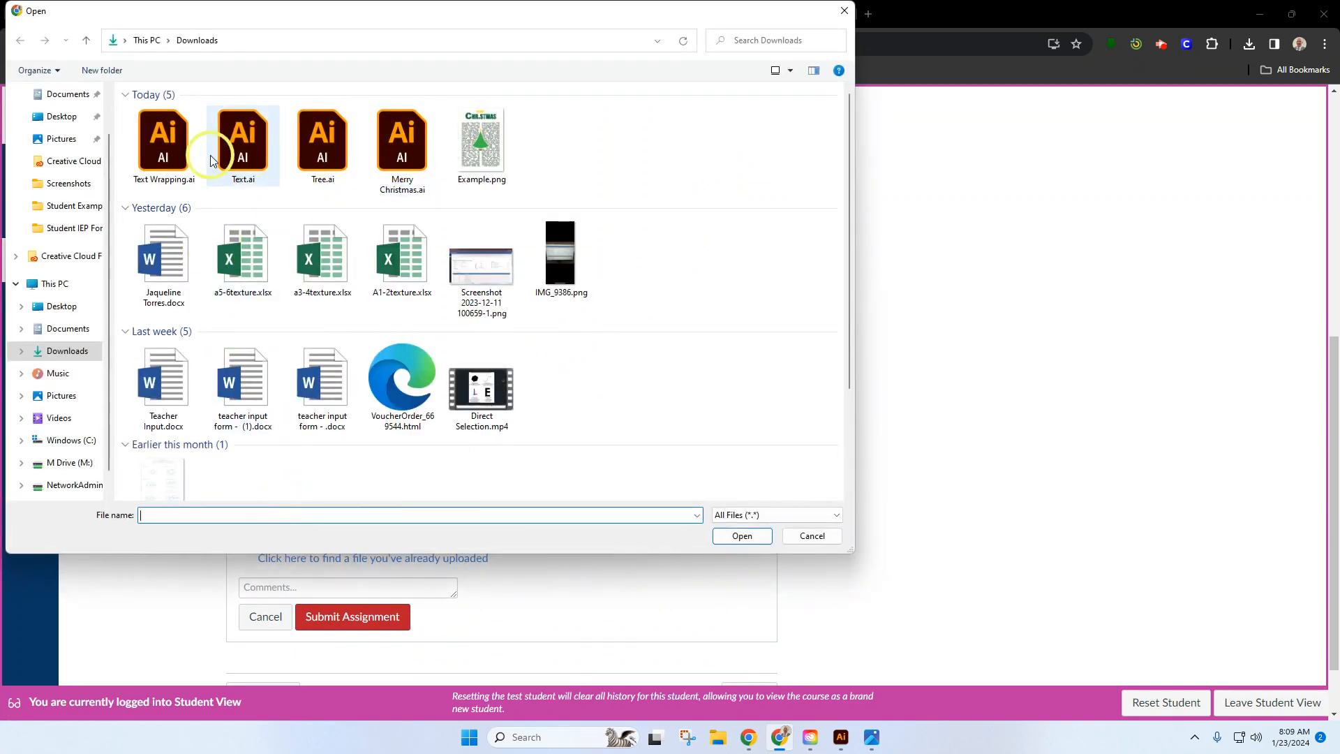
left_click(166, 146)
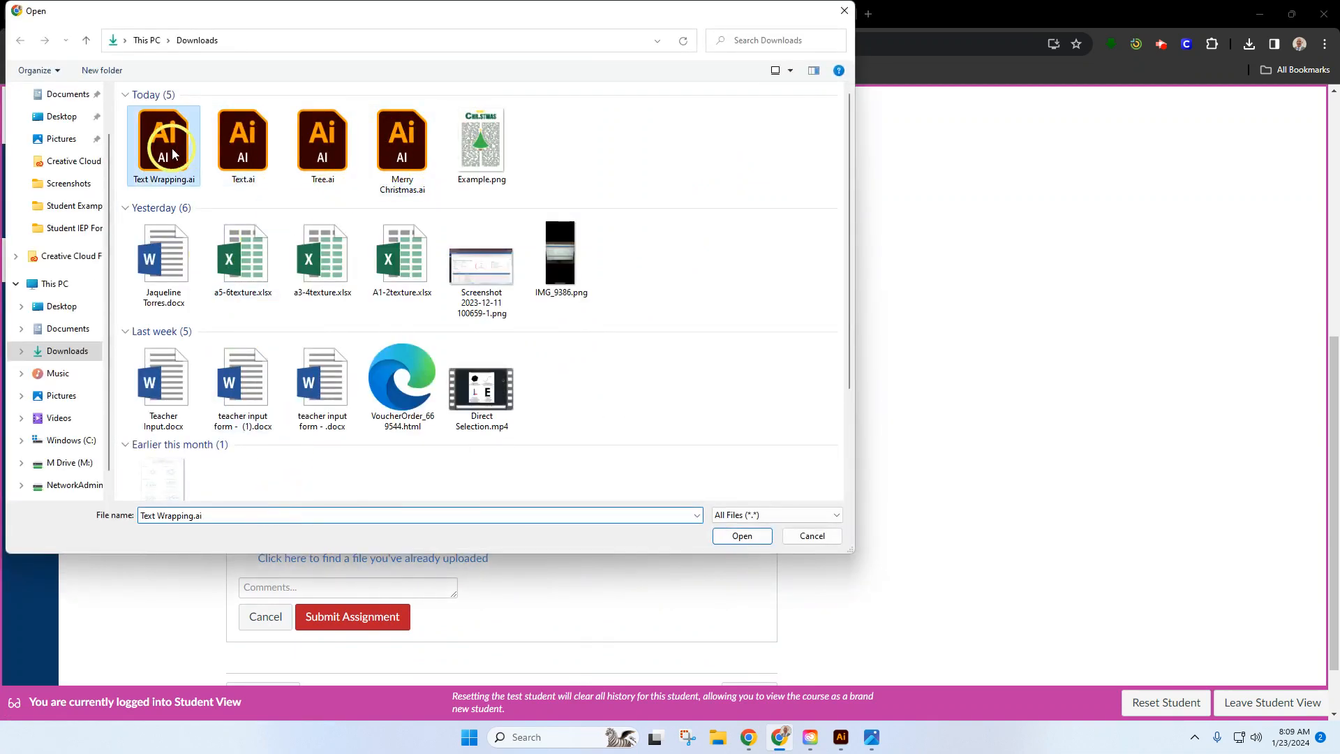
left_click(744, 537)
left_click(356, 618)
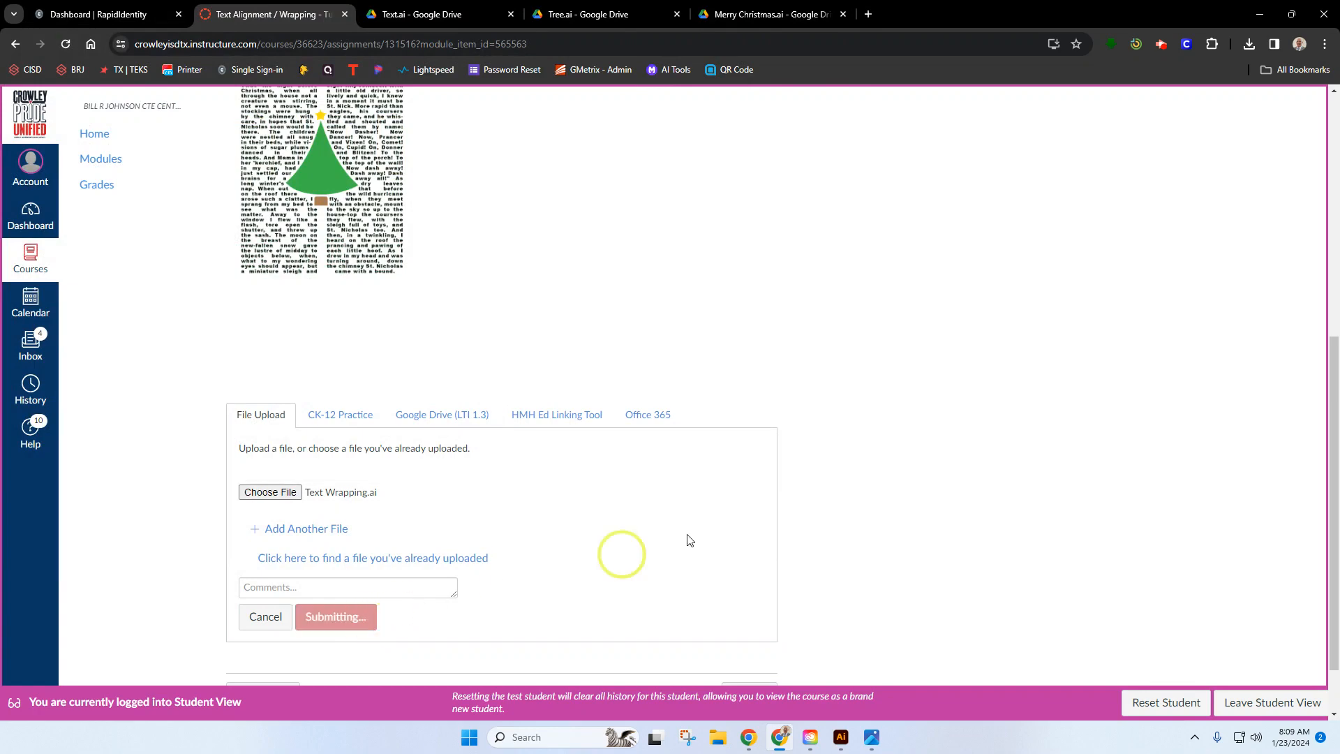